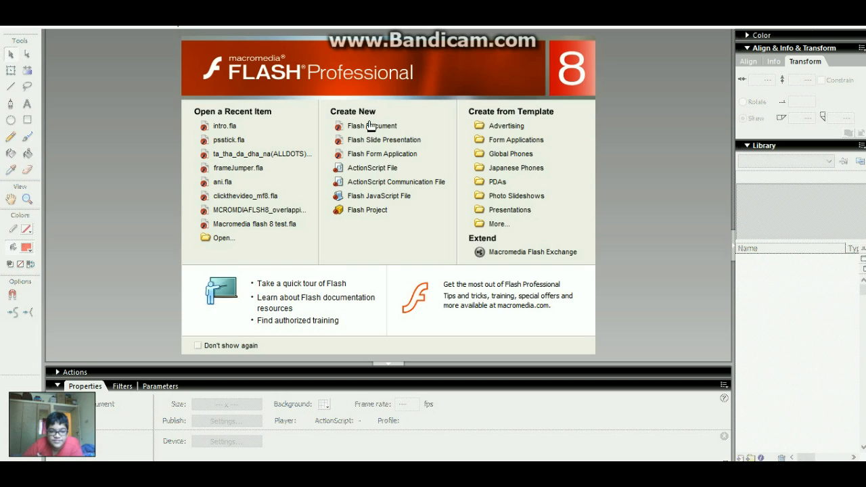
- Start a new Flash Document and brush a red stick figure with a round head, body, arm and two legs
left_click(370, 126)
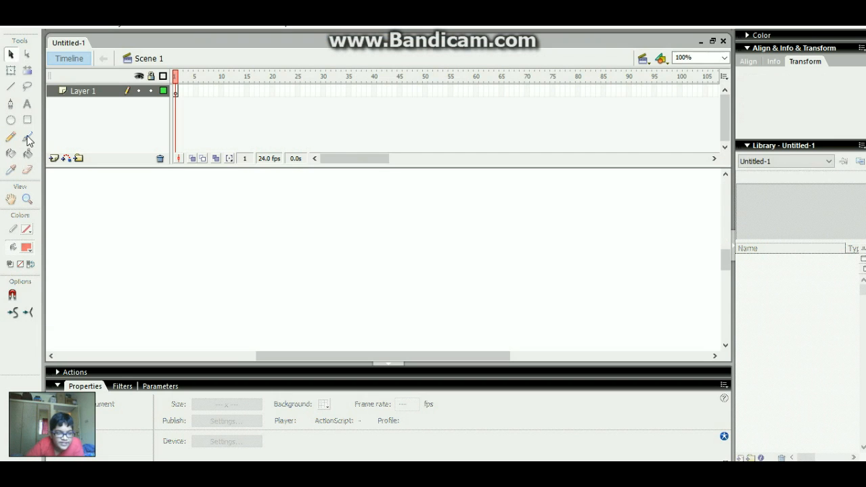
left_click(28, 139)
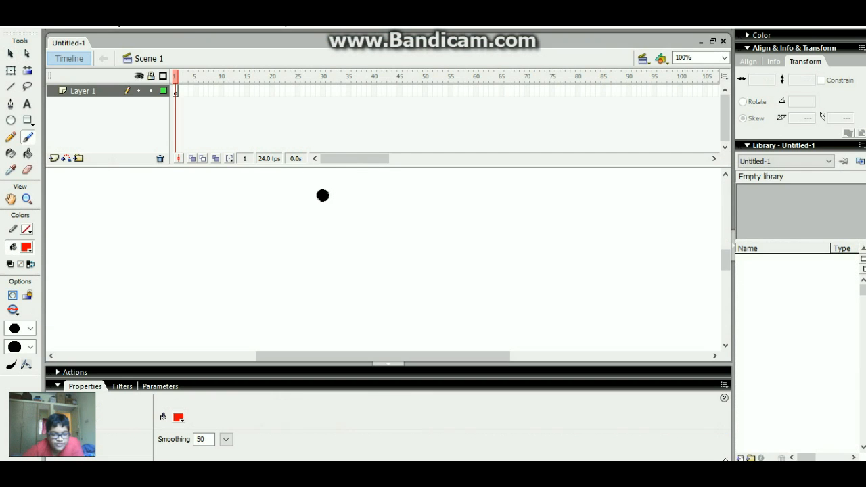
mouse_move(326, 191)
left_mouse_down()
mouse_move(316, 234)
mouse_move(347, 211)
mouse_move(334, 194)
left_mouse_up()
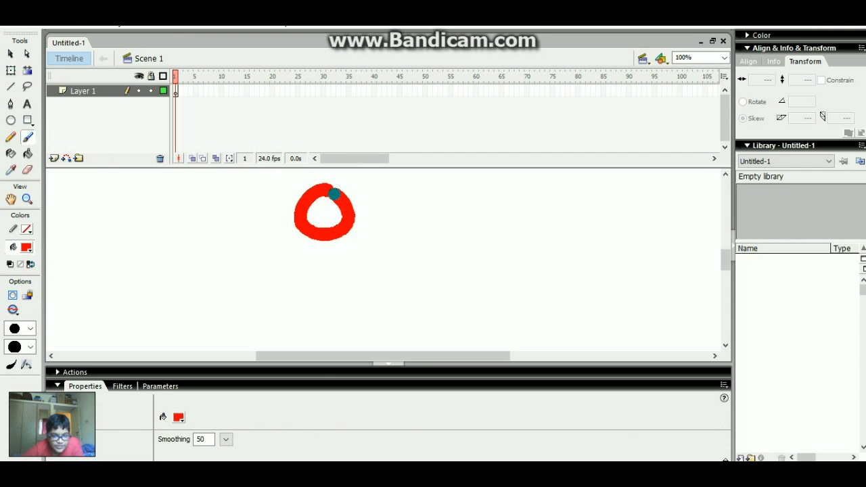
mouse_move(316, 233)
left_mouse_down()
mouse_move(318, 263)
mouse_move(277, 272)
mouse_move(359, 264)
left_mouse_up()
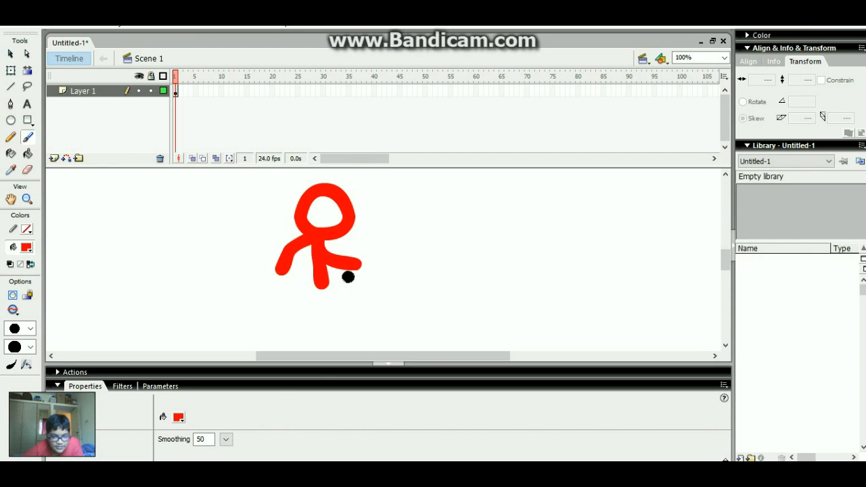
mouse_move(323, 286)
left_mouse_down()
mouse_move(344, 316)
mouse_move(350, 346)
left_mouse_up()
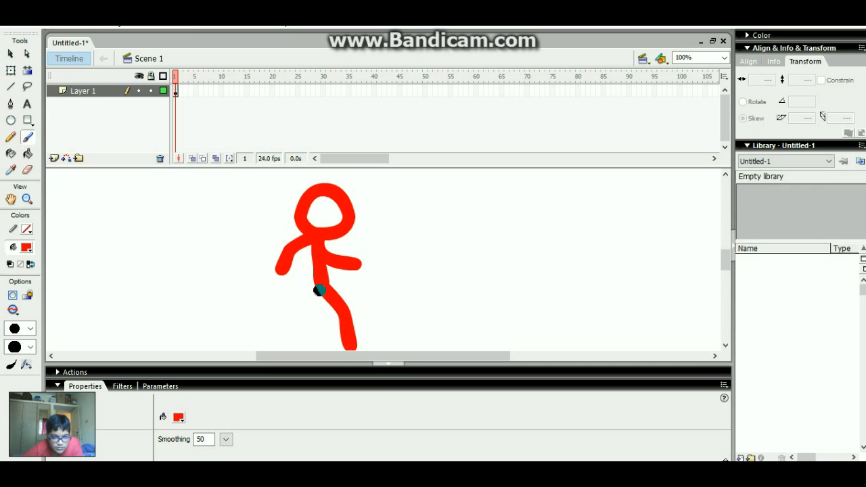
mouse_move(320, 300)
left_mouse_down()
mouse_move(308, 325)
mouse_move(280, 344)
left_mouse_up()
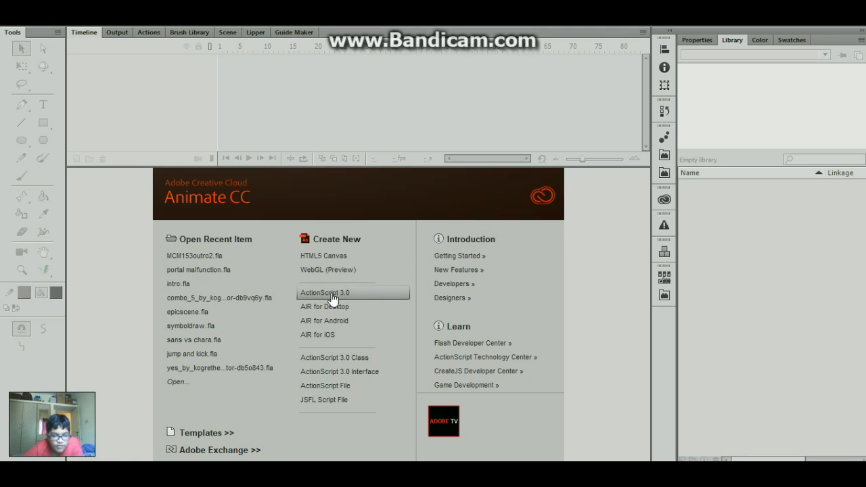
- Create an ActionScript 3.0 document and brush a black stick figure's head, body and legs
left_click(332, 298)
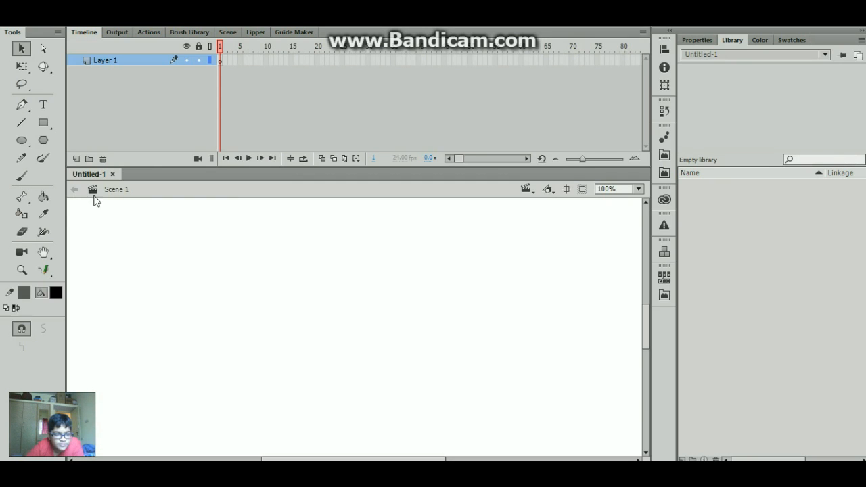
left_click(21, 176)
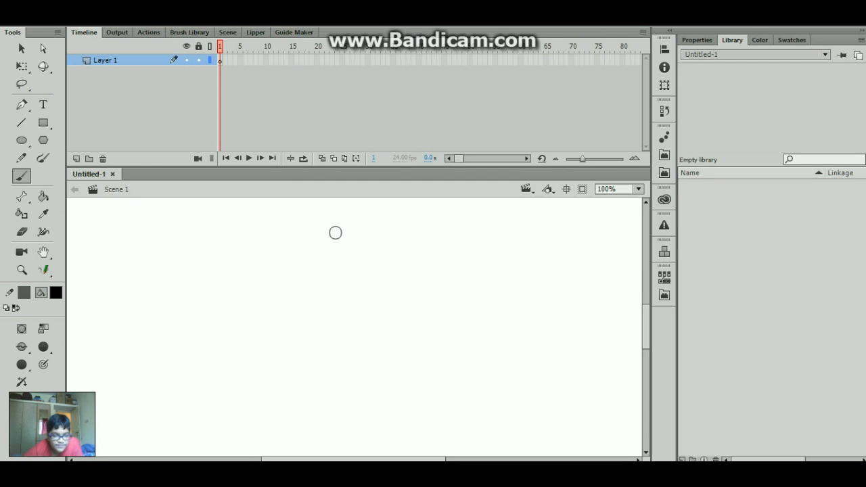
mouse_move(337, 220)
left_mouse_down()
mouse_move(358, 259)
mouse_move(342, 217)
mouse_move(318, 257)
mouse_move(336, 316)
mouse_move(332, 274)
mouse_move(372, 308)
mouse_move(359, 376)
left_mouse_up()
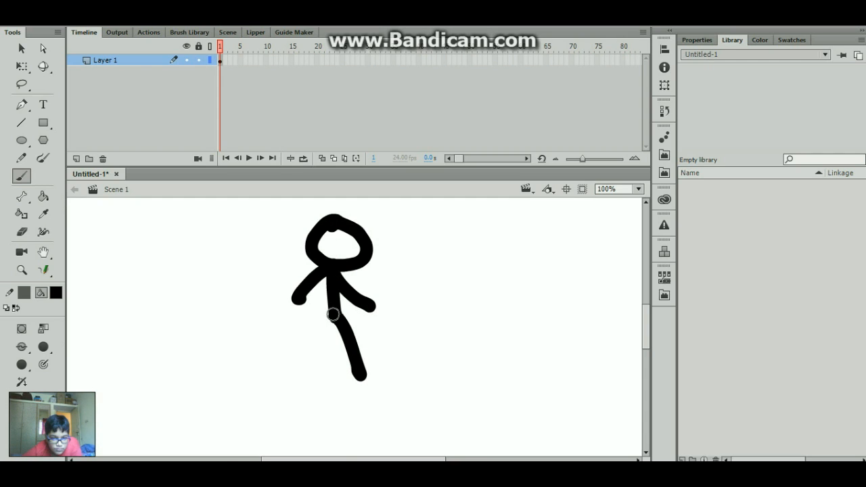
left_click_drag(335, 314, 298, 369)
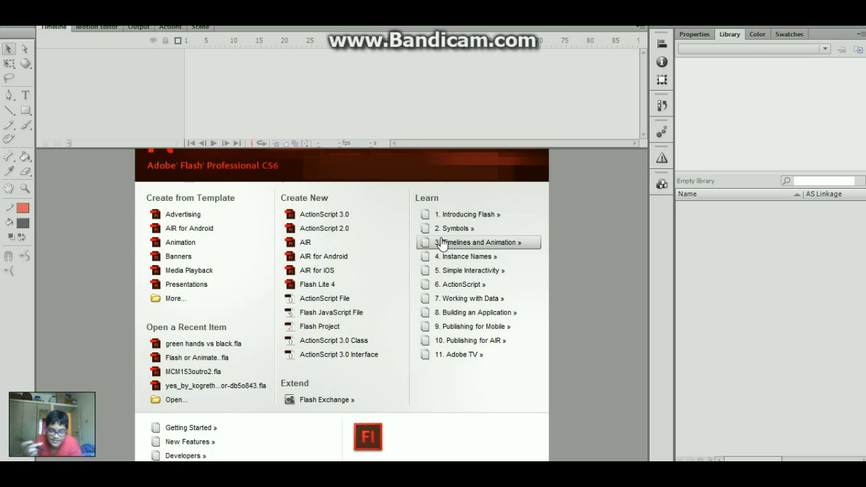
- Create a blank ActionScript 3.0 document, then a second ActionScript 2.0 document via Ctrl+N
left_click(340, 215)
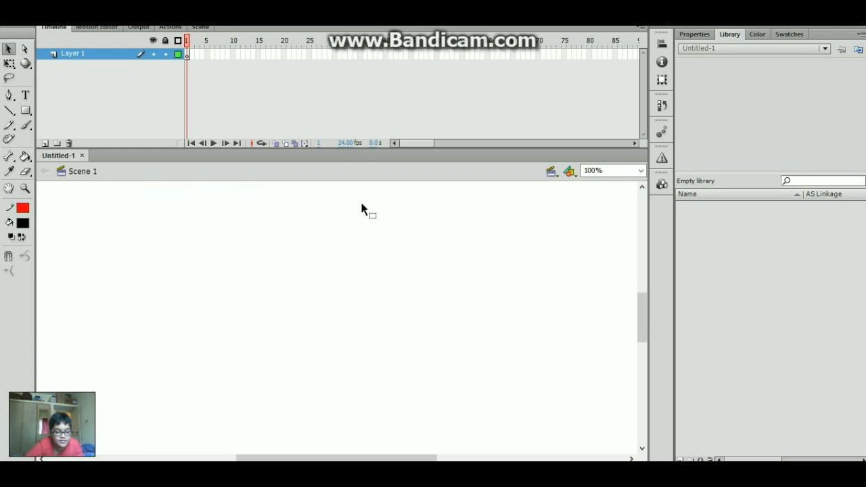
key("ctrl+n")
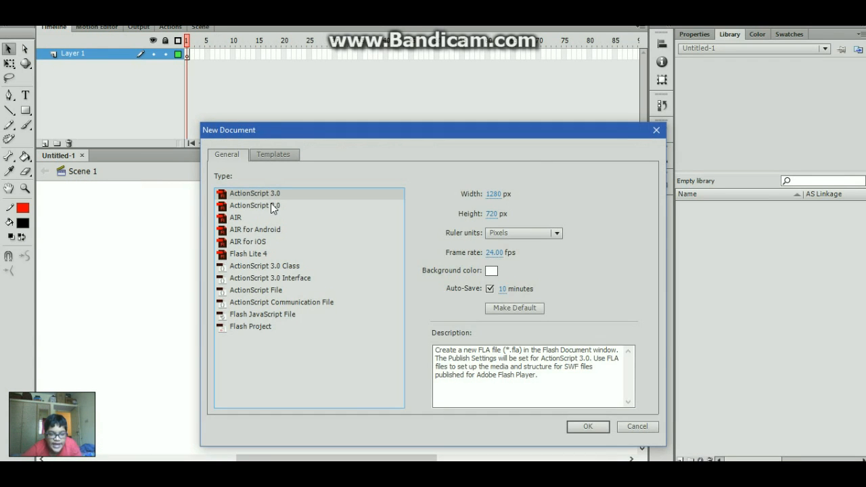
double_click(273, 207)
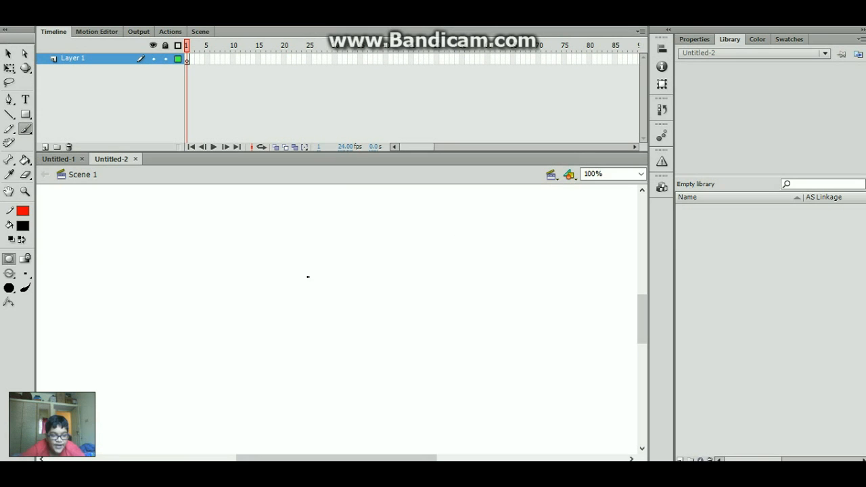
- Set the brush to its largest size and try a few test strokes, undoing each one
left_click(24, 272)
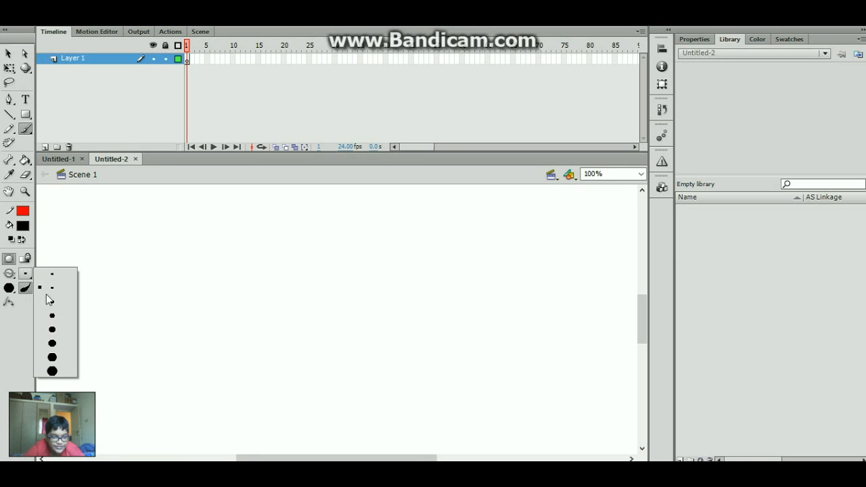
left_click(62, 368)
mouse_move(309, 218)
left_mouse_down()
mouse_move(339, 278)
mouse_move(323, 298)
mouse_move(371, 306)
left_mouse_up()
key("ctrl+z")
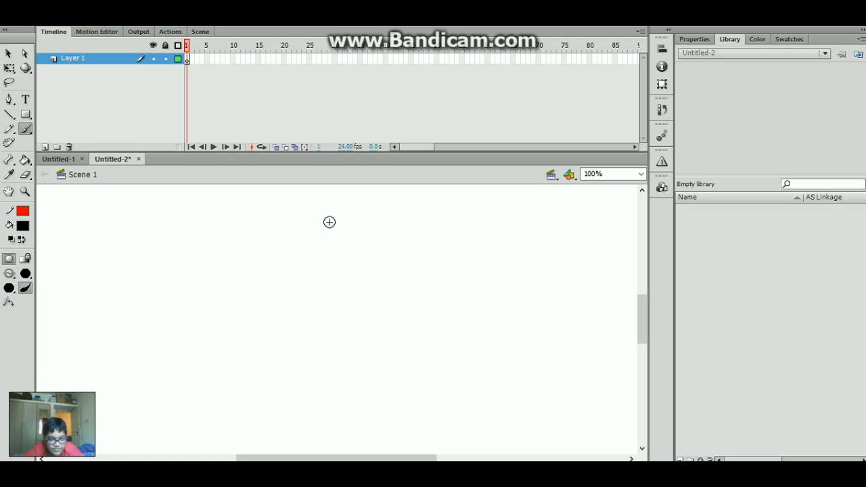
key("ctrl+y")
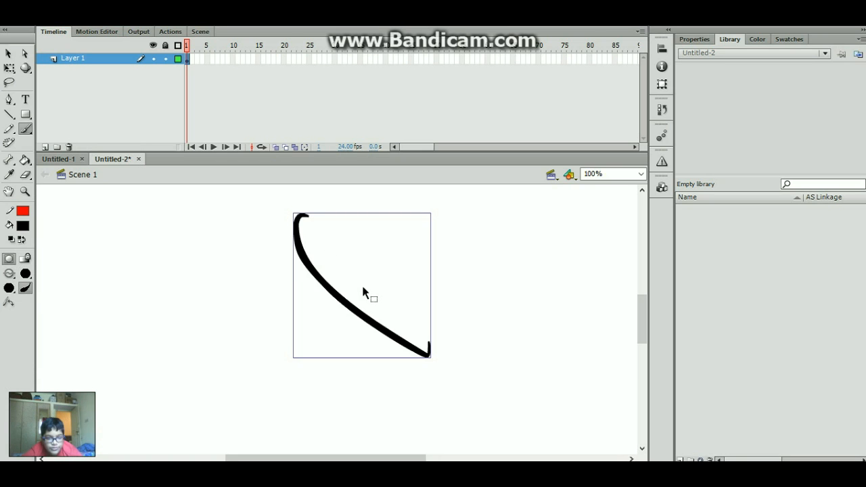
key("ctrl+z")
mouse_move(280, 232)
left_mouse_down()
mouse_move(333, 293)
mouse_move(346, 235)
mouse_move(357, 264)
mouse_move(367, 266)
mouse_move(352, 246)
left_mouse_up()
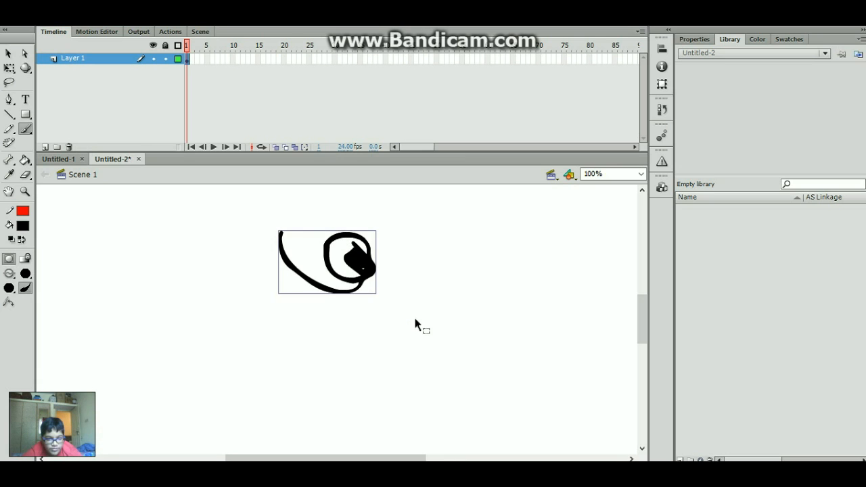
key("ctrl+z")
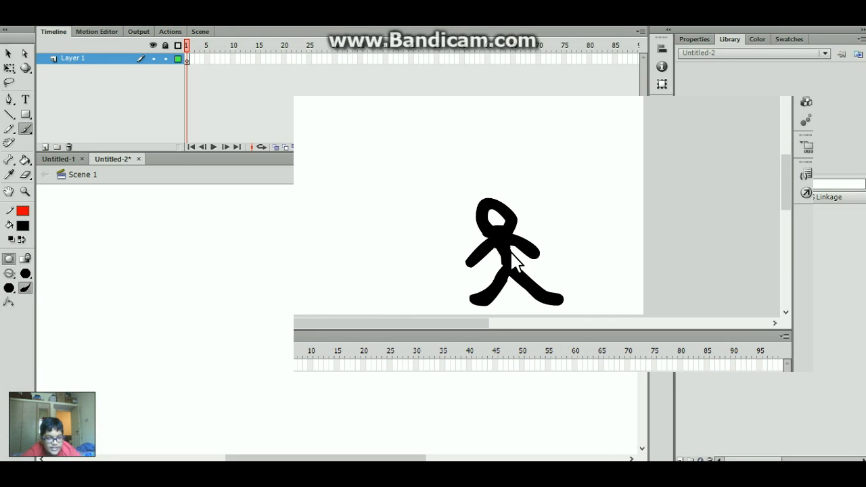
- Practise the head circle, body and both arms, then undo them to clear the stage
mouse_move(330, 223)
left_mouse_down()
mouse_move(296, 241)
mouse_move(330, 282)
mouse_move(341, 229)
mouse_move(375, 253)
mouse_move(345, 215)
mouse_move(368, 256)
left_mouse_up()
key("ctrl+z")
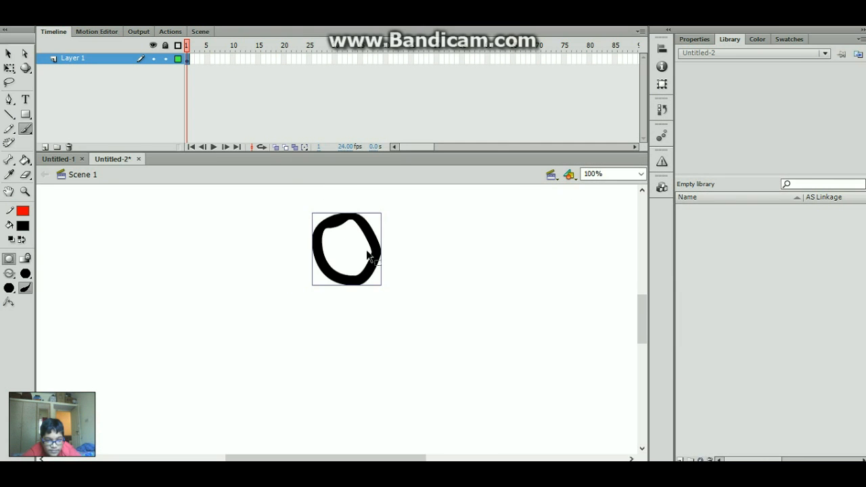
key("ctrl+z")
mouse_move(329, 226)
left_mouse_down()
mouse_move(304, 270)
mouse_move(354, 259)
mouse_move(328, 229)
mouse_move(310, 340)
left_mouse_up()
key("ctrl+z")
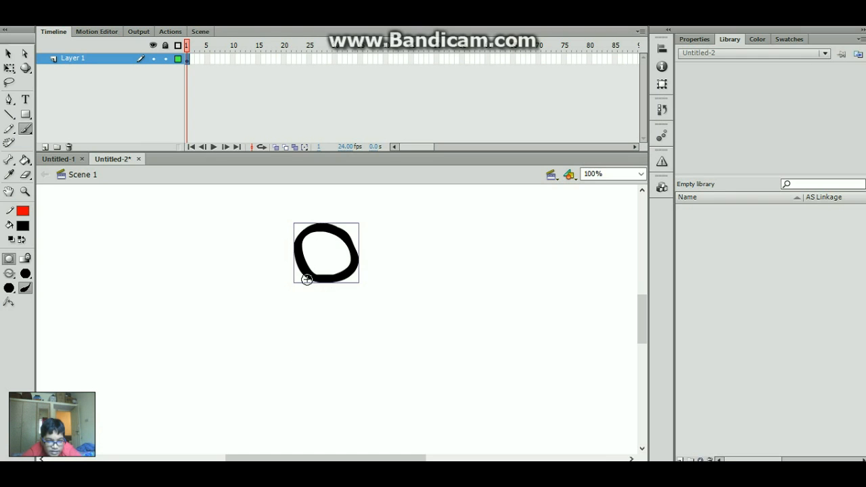
left_click_drag(312, 279, 305, 347)
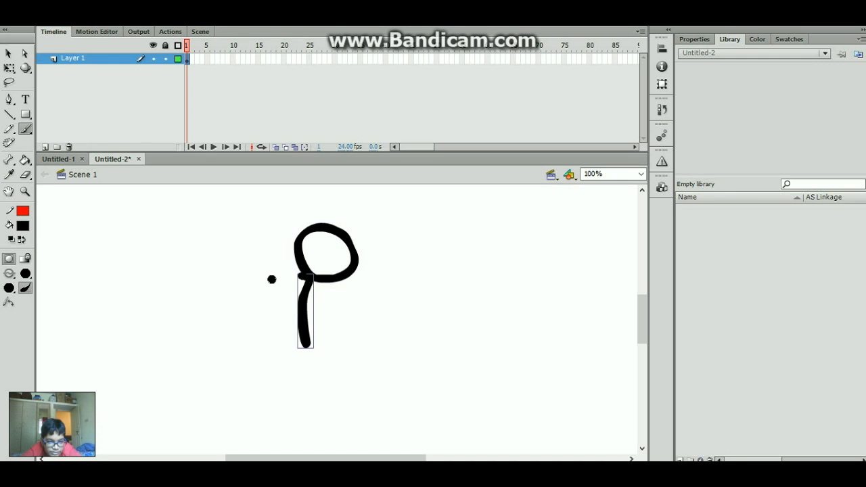
left_click_drag(310, 275, 245, 308)
left_click_drag(308, 281, 377, 311)
key("ctrl+z")
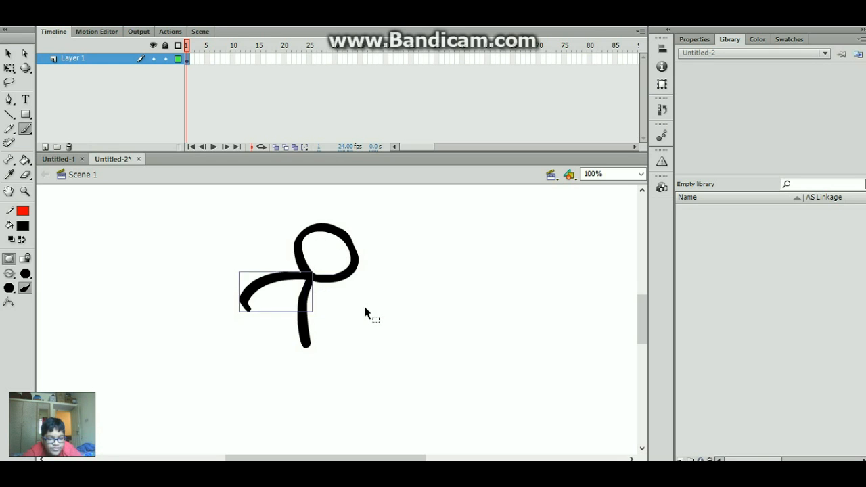
key("ctrl+z")
key("ctrl+z")
key("ctrl+z")
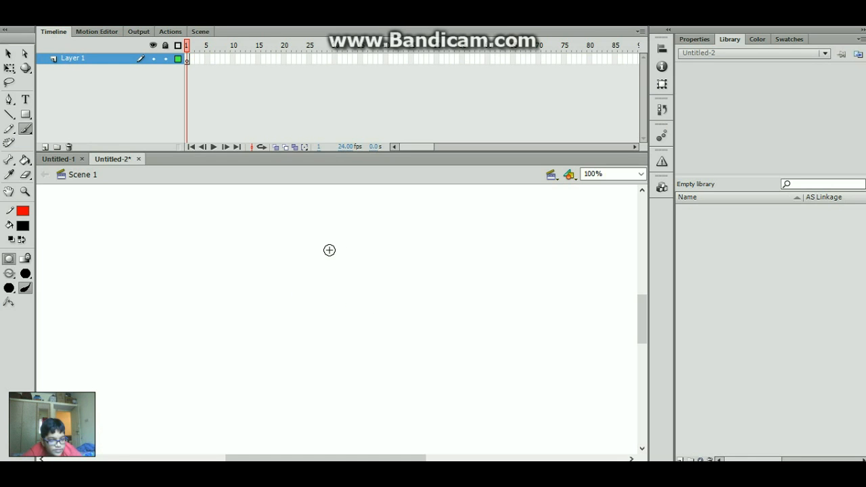
- Try painting a head circle, body and arm strokes, undoing the attempts
mouse_move(322, 236)
left_mouse_down()
mouse_move(317, 277)
mouse_move(320, 239)
left_mouse_up()
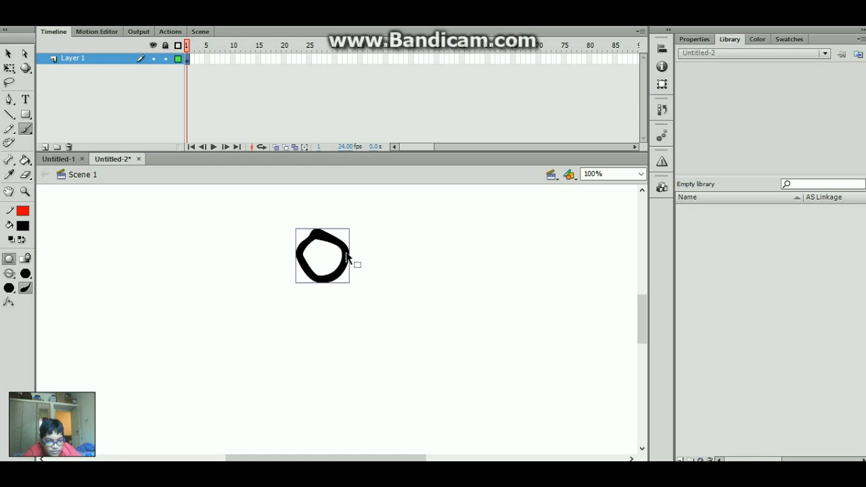
key("ctrl+z")
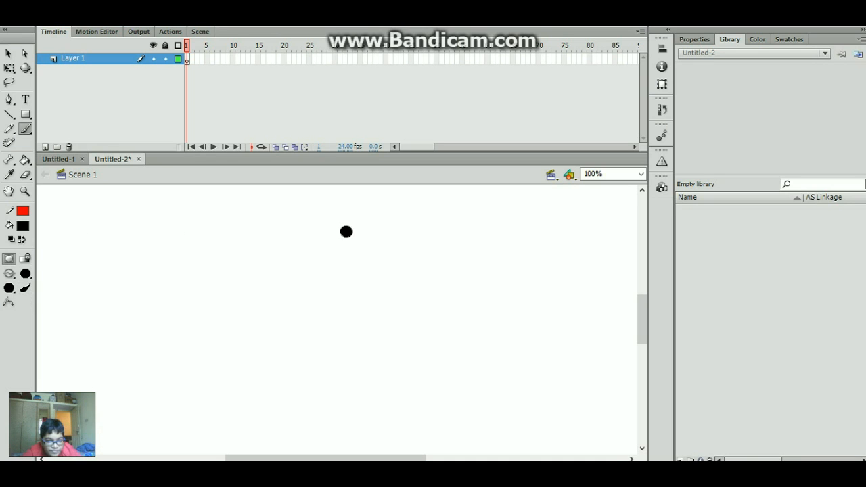
mouse_move(345, 231)
left_mouse_down()
mouse_move(308, 274)
mouse_move(350, 237)
mouse_move(340, 353)
left_mouse_up()
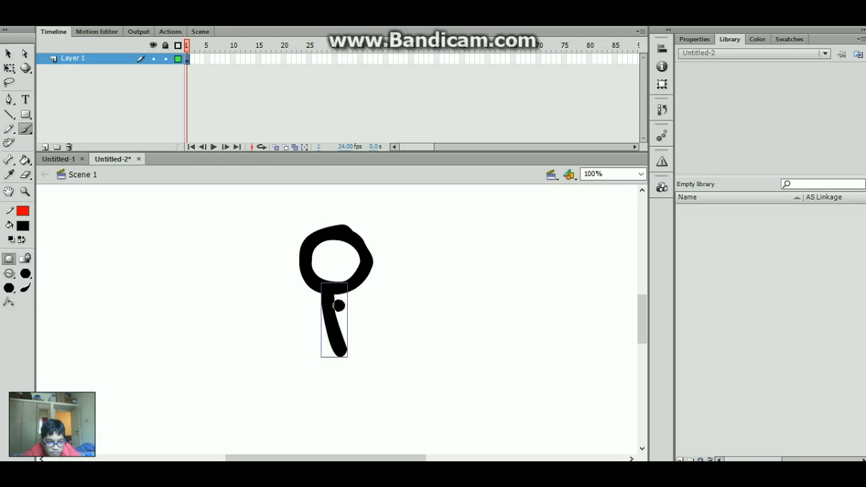
key("ctrl+z")
key("ctrl+z")
left_click_drag(327, 242, 339, 320)
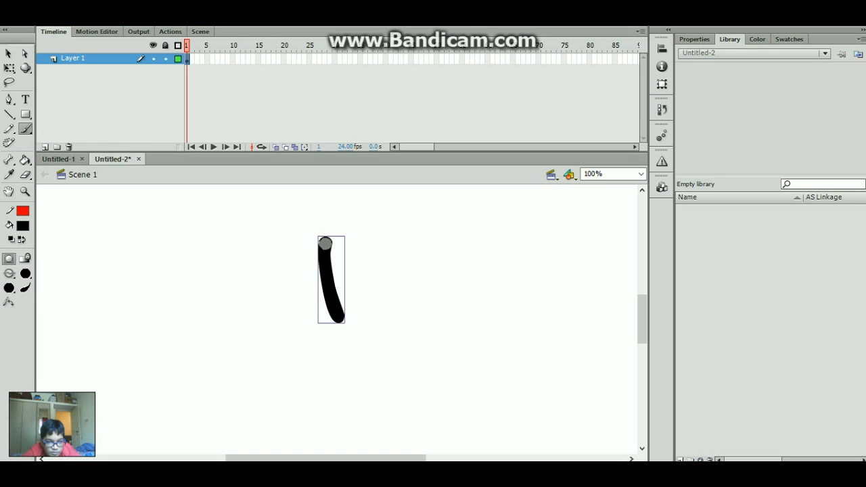
mouse_move(325, 243)
left_mouse_down()
mouse_move(300, 267)
mouse_move(316, 308)
left_mouse_up()
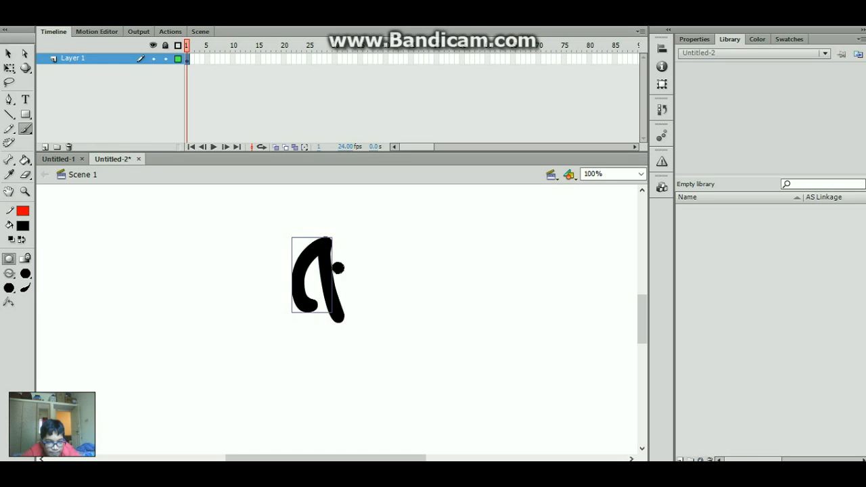
left_click_drag(335, 242, 382, 305)
key("ctrl+z")
key("ctrl+z")
key("ctrl+z")
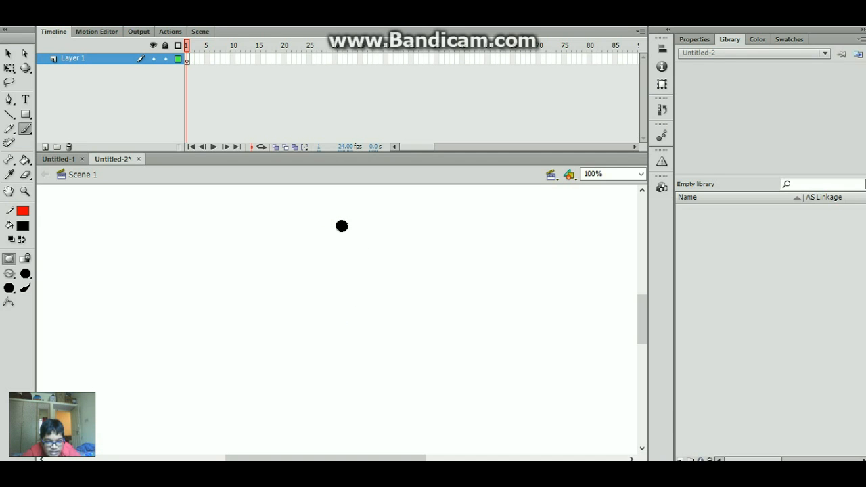
- Paint a curved body stroke and try arm strokes down-right and down-left
left_click_drag(341, 226, 338, 302)
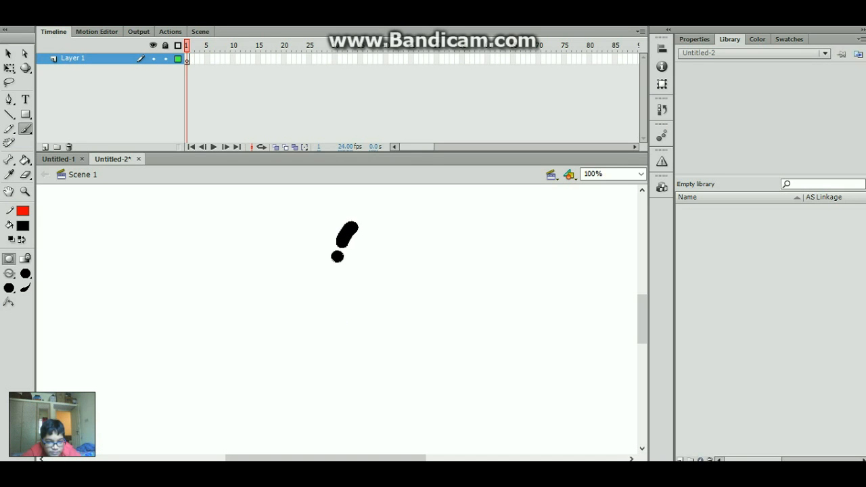
left_click_drag(337, 256, 336, 291)
left_click_drag(380, 273, 389, 280)
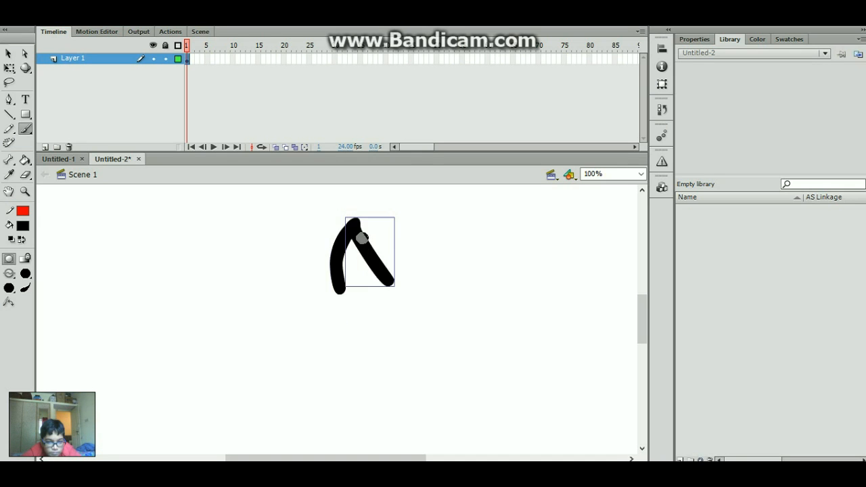
key("ctrl+z")
left_click_drag(352, 226, 393, 282)
left_click_drag(343, 225, 290, 279)
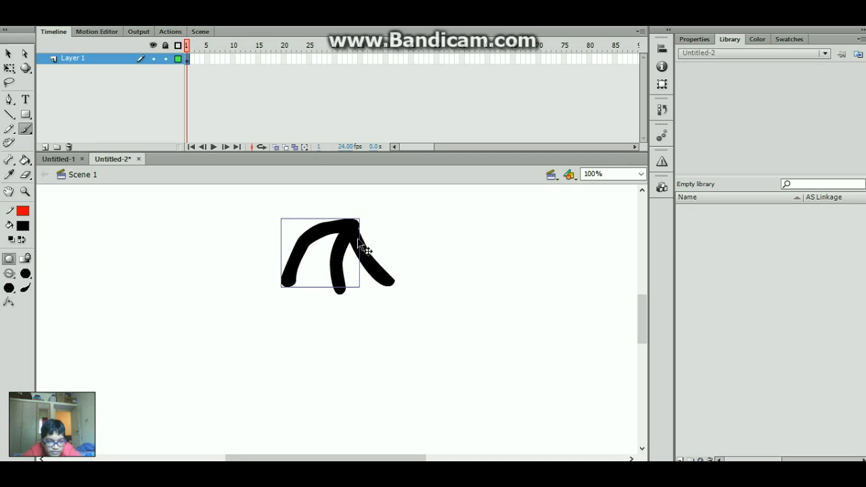
key("ctrl+z")
- Keep redrawing and undoing the left and right arm strokes from the shoulders
left_click_drag(312, 236, 290, 263)
key("ctrl+z")
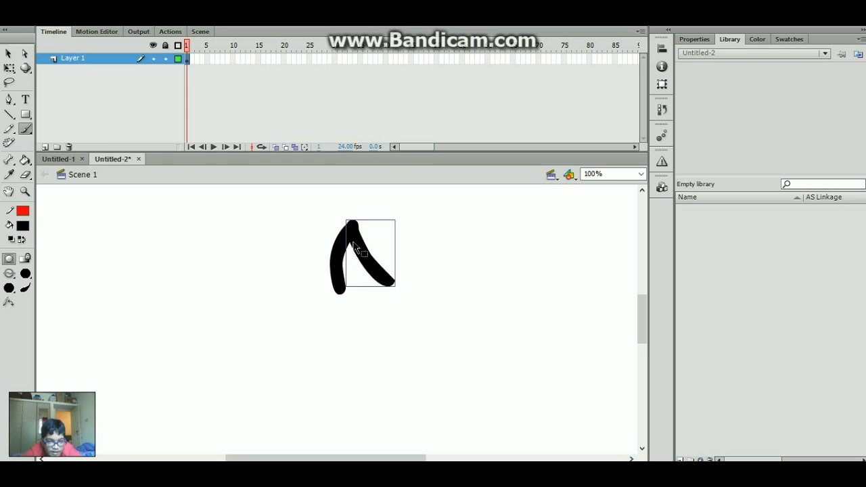
key("ctrl+z")
left_click_drag(353, 232, 394, 251)
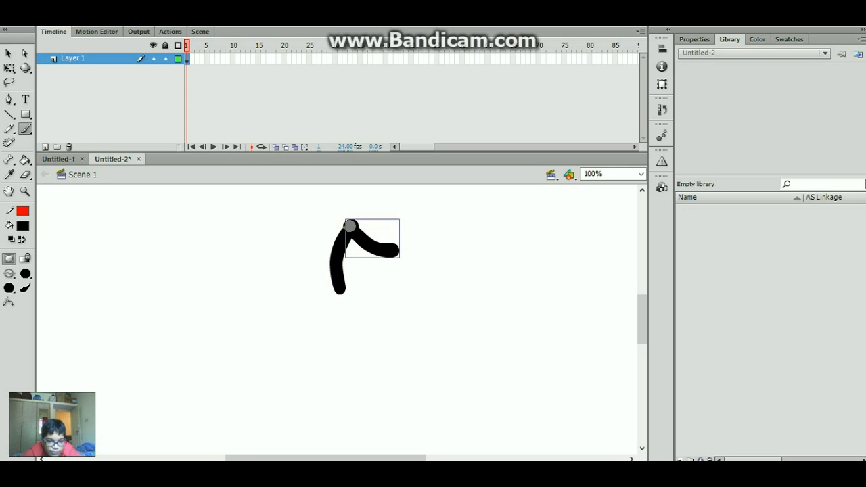
left_click_drag(350, 225, 274, 251)
key("ctrl+z")
key("ctrl+z")
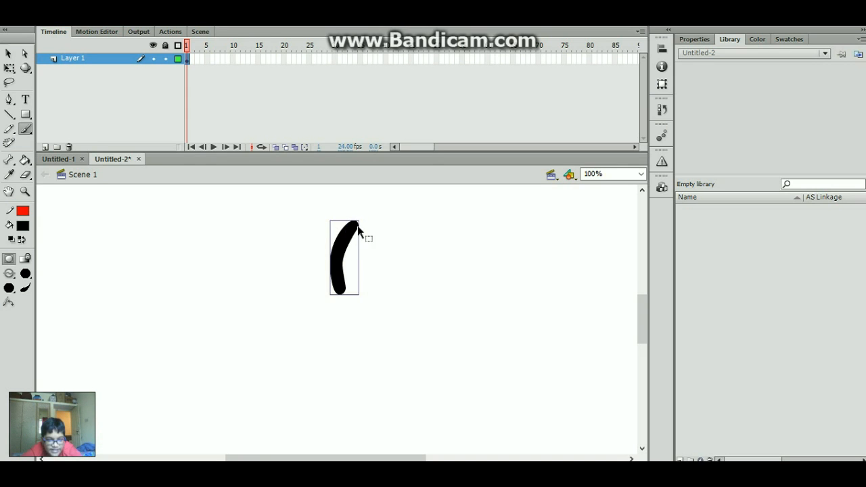
key("ctrl+z")
- Redraw the body, then draw both arms and both legs from it
left_click_drag(347, 221, 329, 288)
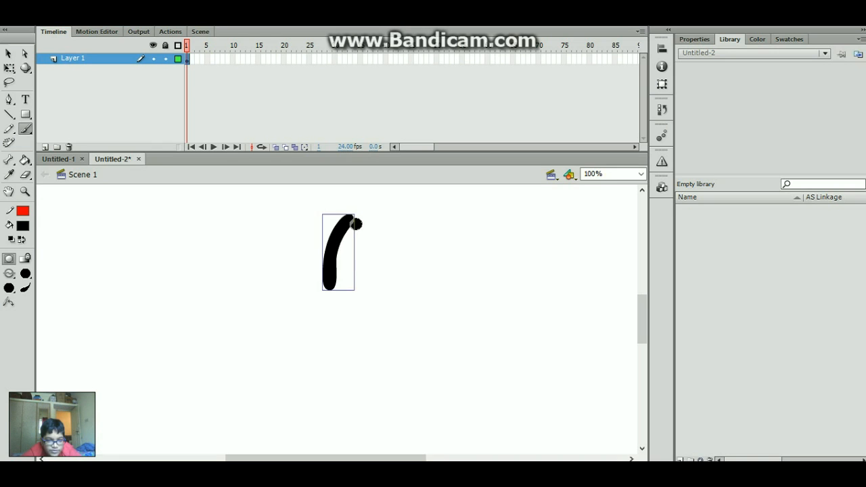
left_click_drag(346, 221, 388, 264)
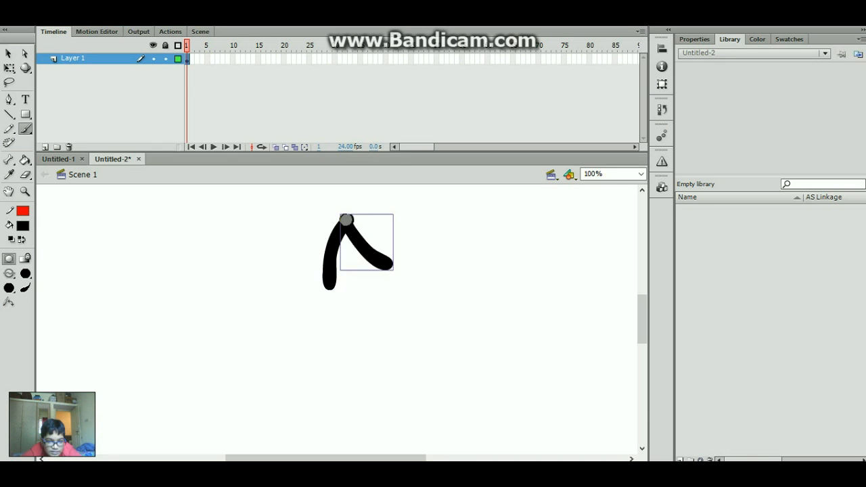
left_click_drag(345, 218, 281, 243)
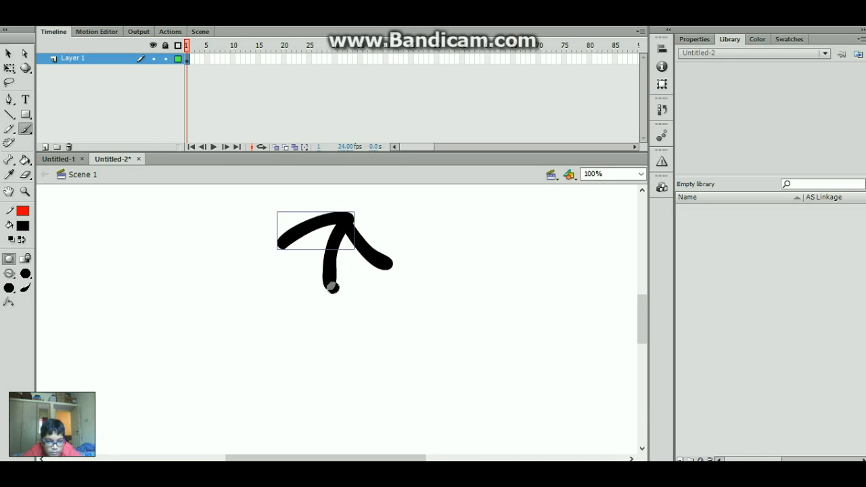
left_click_drag(329, 288, 366, 356)
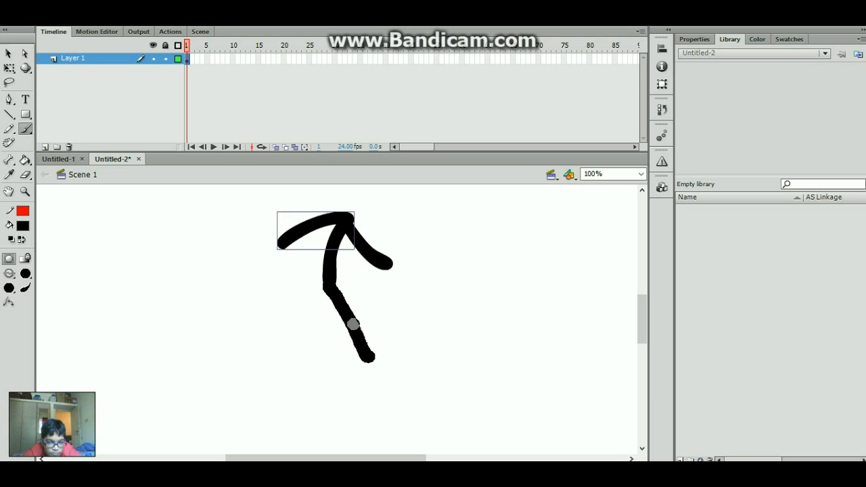
mouse_move(352, 325)
left_mouse_down()
mouse_move(331, 274)
mouse_move(291, 356)
left_mouse_up()
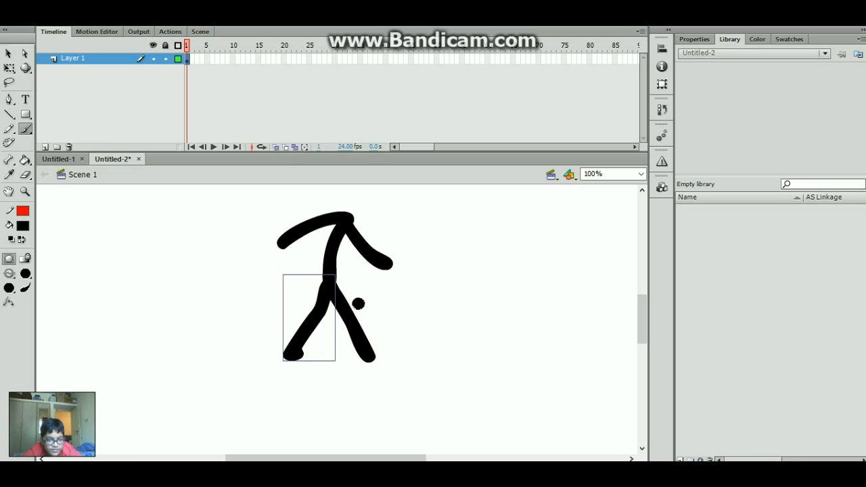
mouse_move(309, 328)
left_mouse_down()
mouse_move(218, 305)
mouse_move(344, 348)
mouse_move(428, 325)
mouse_move(446, 308)
left_mouse_up()
key("ctrl+z")
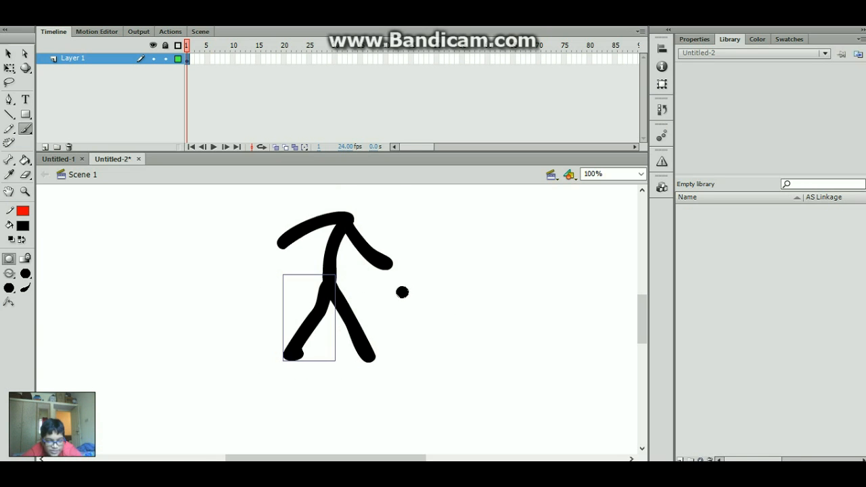
- Paint a round head circle and move it onto the figure's neck
key("v")
left_click(59, 159)
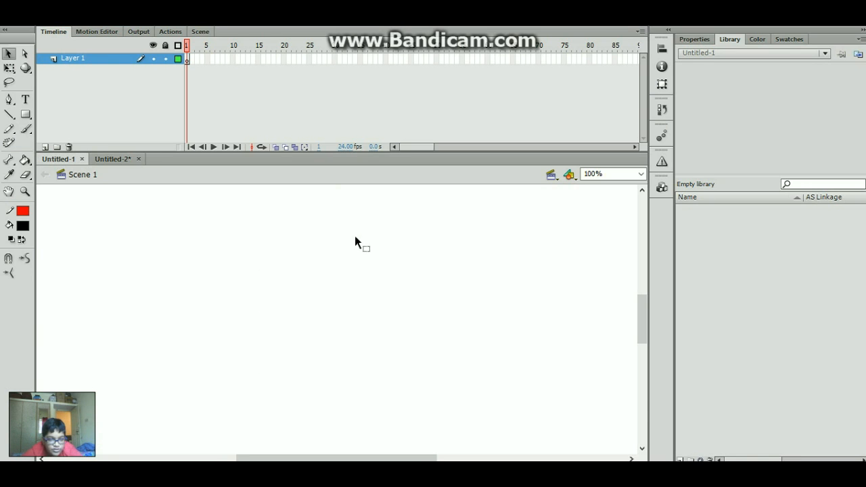
key("b")
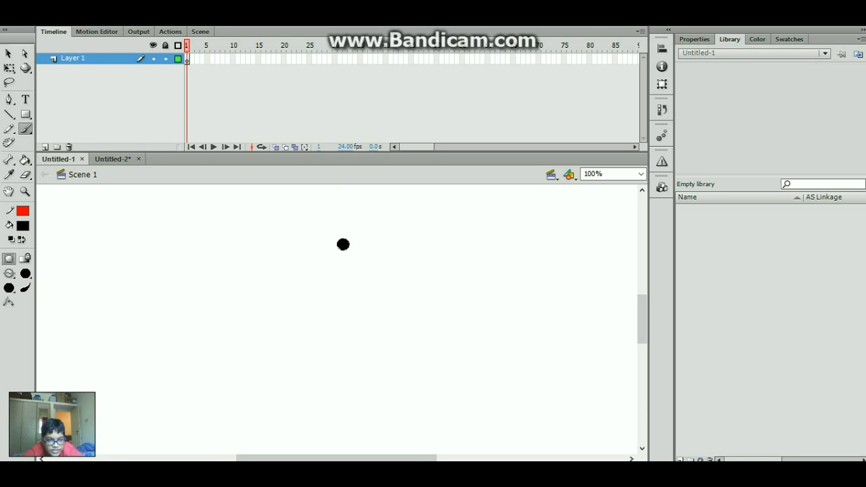
left_click(113, 159)
mouse_move(487, 232)
left_mouse_down()
mouse_move(468, 234)
mouse_move(496, 239)
mouse_move(484, 234)
left_mouse_up()
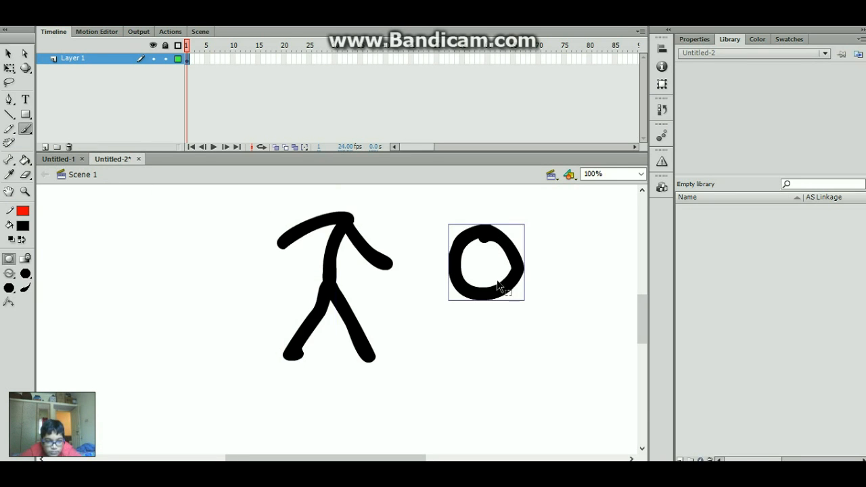
left_click_drag(478, 281, 347, 204)
- Select the whole stick figure and paste a copy into Untitled-1
scroll(636, 319, "up", 3)
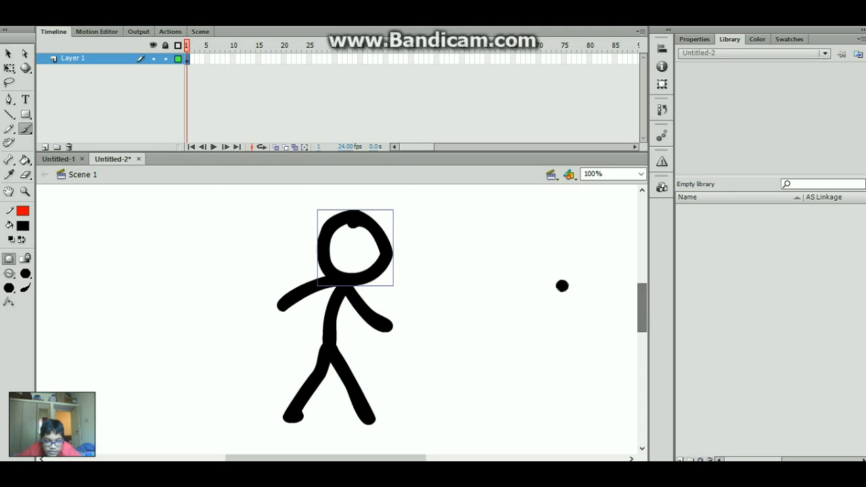
key("ctrl+a")
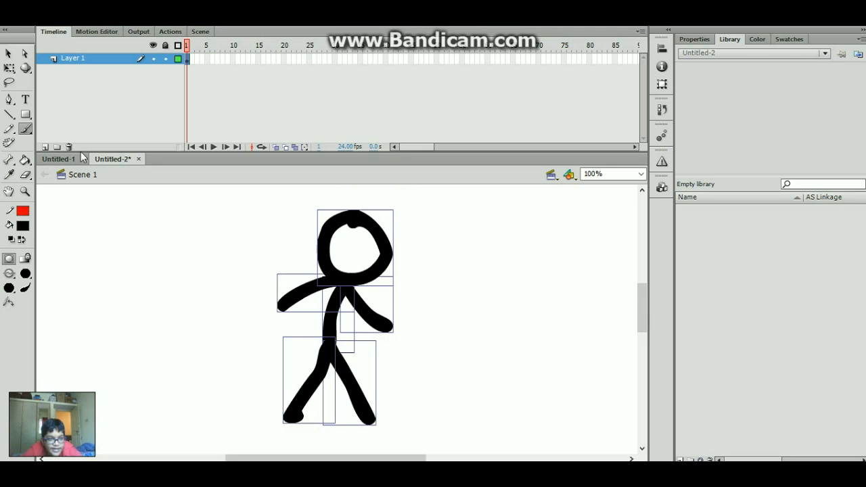
left_click(56, 158)
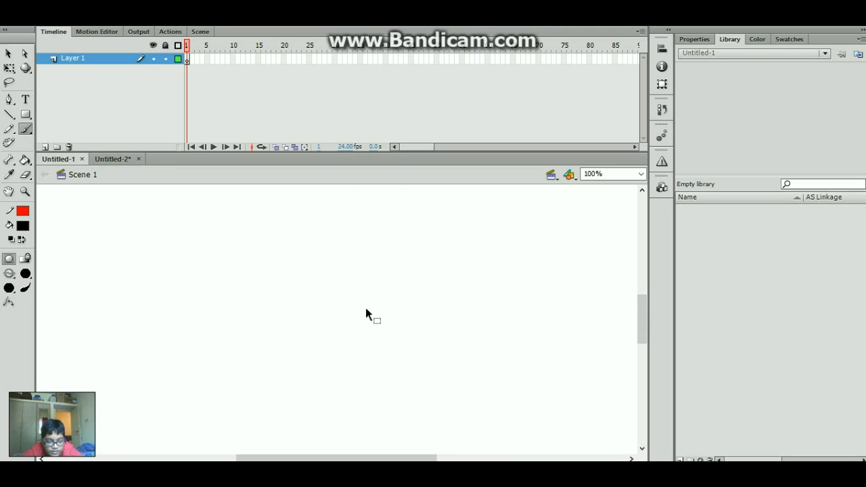
key("ctrl+v")
left_click_drag(654, 313, 637, 300)
left_click(118, 156)
- Try dragging the stick figure around the stage in Untitled-2, then undo the move
left_click(118, 158)
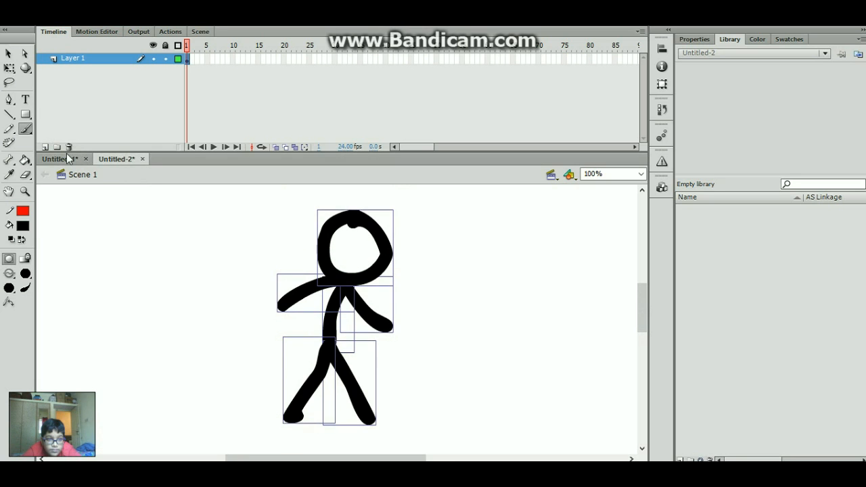
left_click(61, 158)
left_click_drag(424, 453, 413, 453)
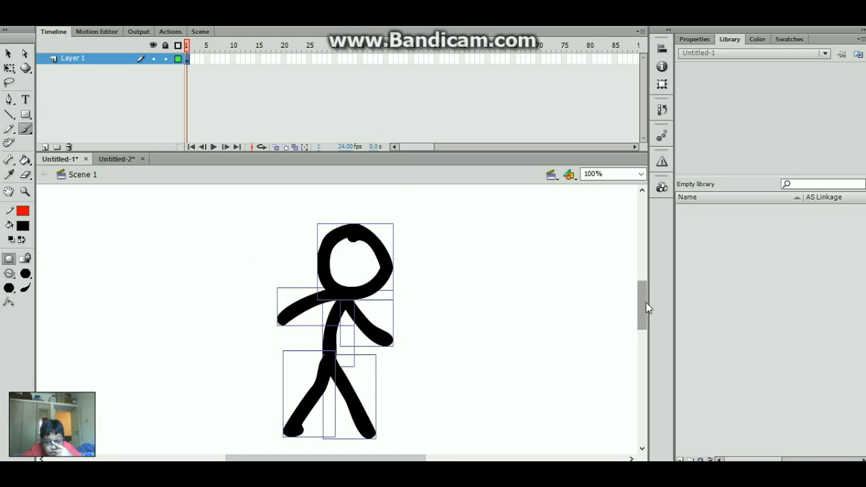
scroll(646, 308, "down", 1)
key("v")
mouse_move(387, 259)
left_mouse_down()
mouse_move(458, 246)
mouse_move(291, 276)
mouse_move(299, 300)
mouse_move(430, 260)
mouse_move(443, 311)
mouse_move(301, 291)
mouse_move(406, 248)
mouse_move(452, 290)
mouse_move(348, 270)
mouse_move(329, 313)
mouse_move(458, 281)
mouse_move(352, 288)
mouse_move(351, 304)
mouse_move(387, 280)
mouse_move(372, 250)
left_mouse_up()
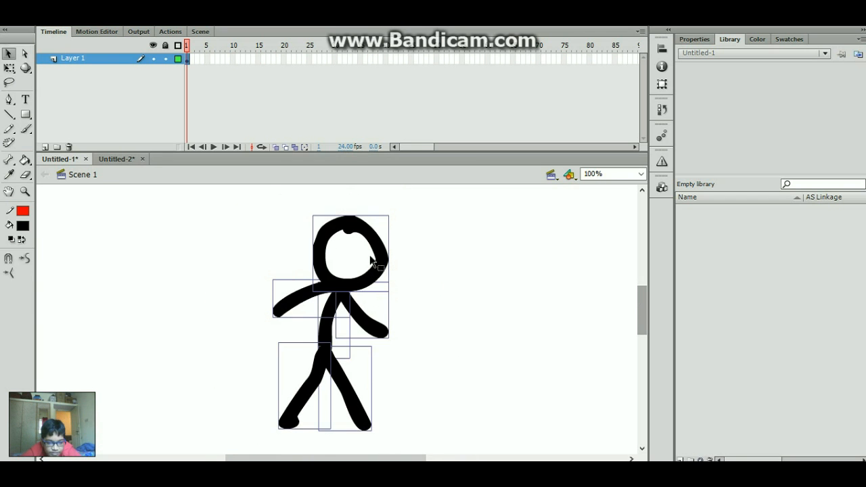
left_click(107, 161)
left_click_drag(377, 275, 516, 285)
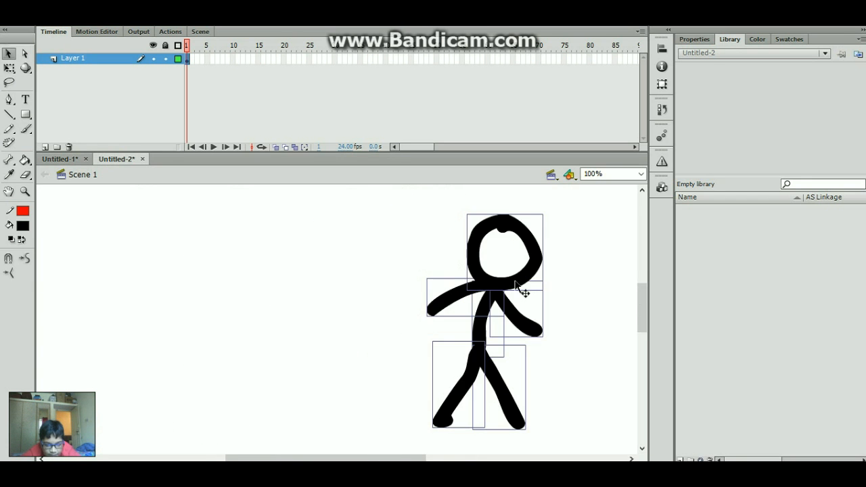
key("ctrl+z")
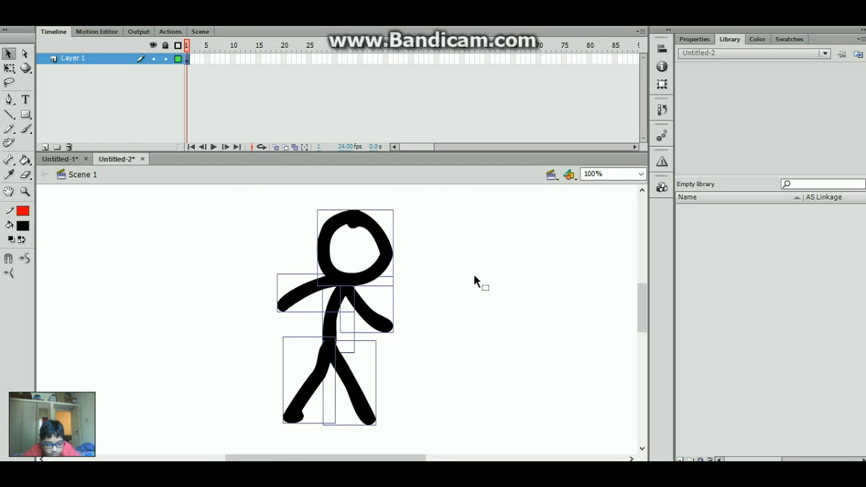
- Rotate the figure clockwise with Free Transform (Q), then undo the rotation
key("q")
left_click_drag(402, 207, 459, 317)
key("ctrl+z")
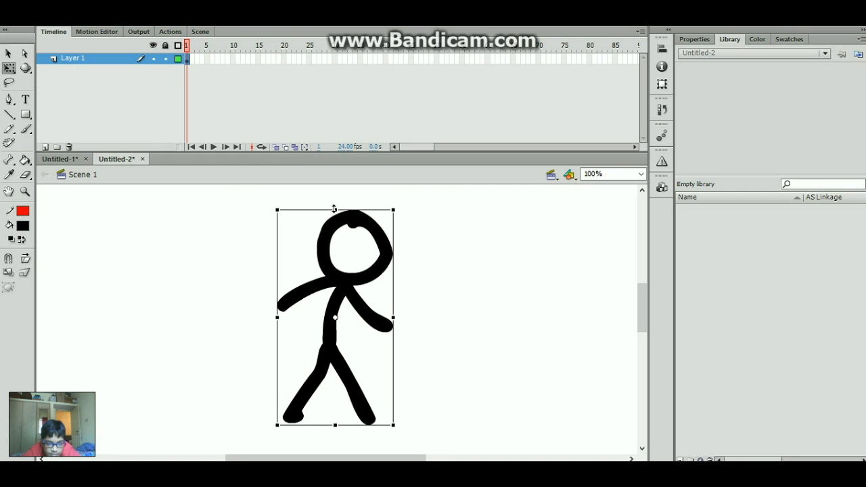
- Undo the skew in Untitled-2, then skew Untitled-1's copy so it slants right
left_click_drag(334, 208, 266, 187)
key("ctrl+z")
left_click(59, 158)
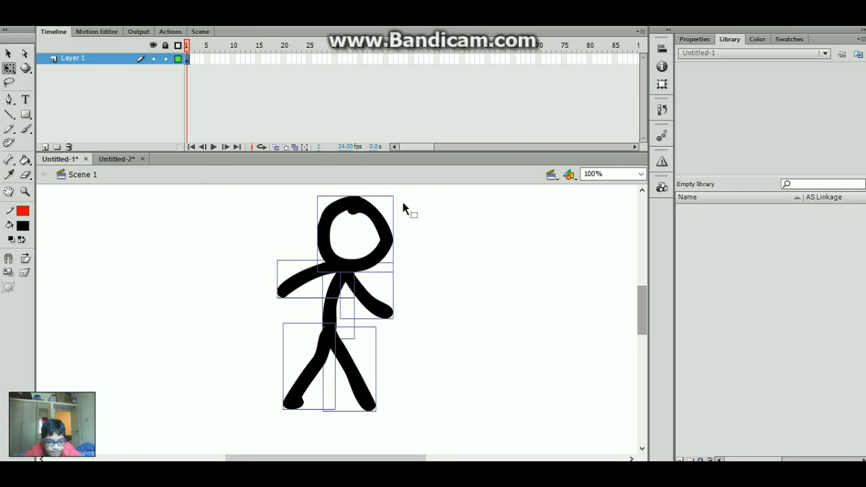
left_click(360, 215)
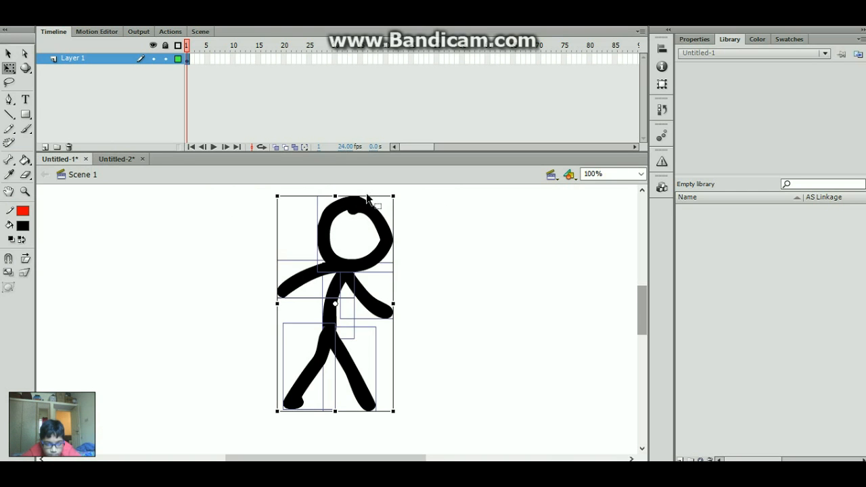
left_click(371, 195)
key("ctrl+a")
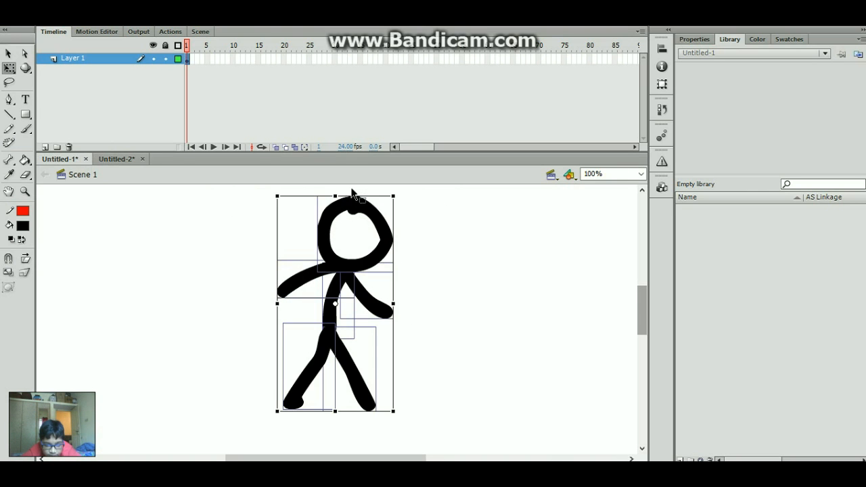
left_click_drag(369, 195, 323, 248)
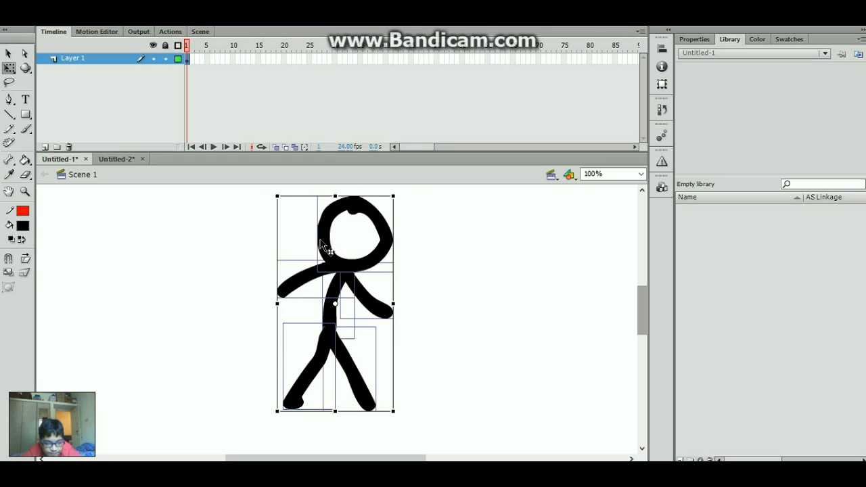
- In Untitled-2, select the arms, body and legs below the head and delete them
left_click(116, 160)
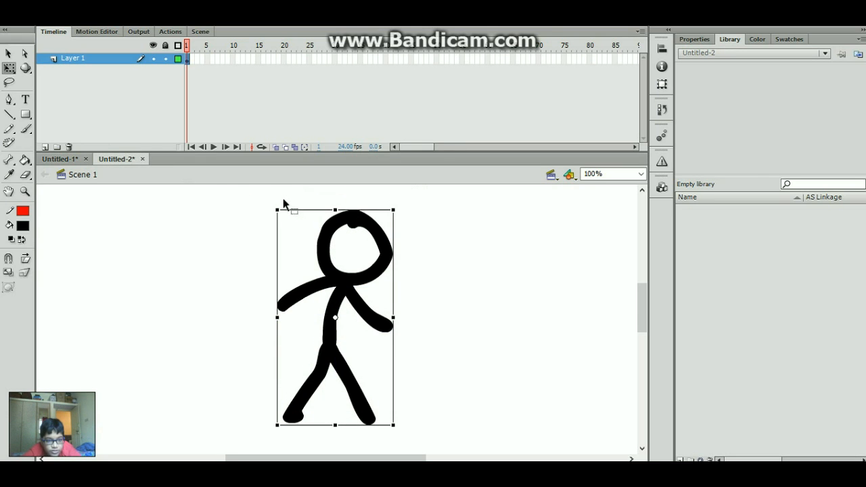
left_click(444, 260)
left_click_drag(236, 313, 407, 359)
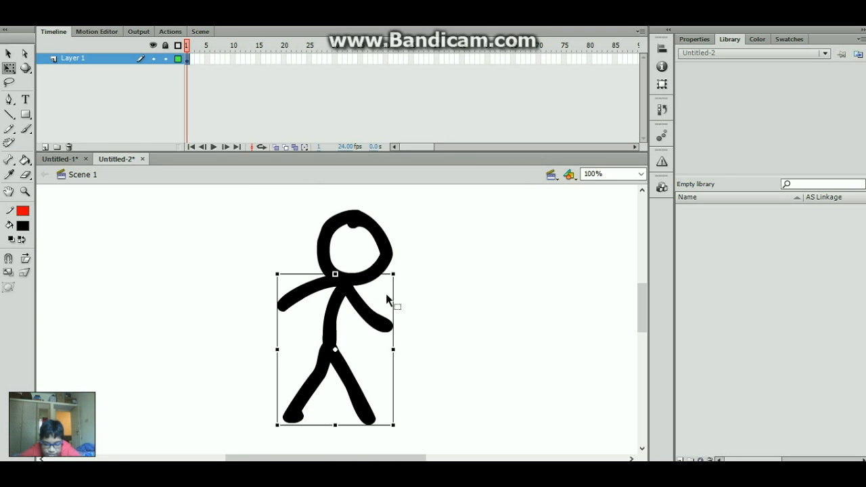
key("Delete")
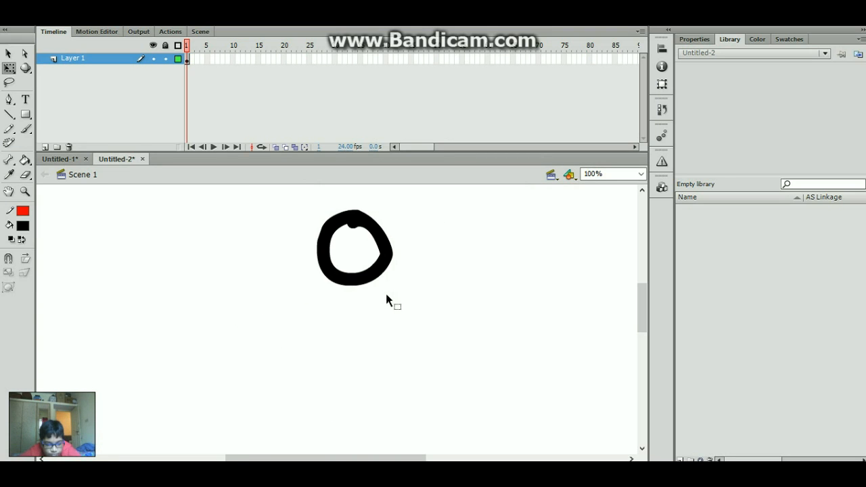
- Close Untitled-1 without saving and zoom the Untitled-2 stage to 50%
left_click(73, 156)
left_click(85, 160)
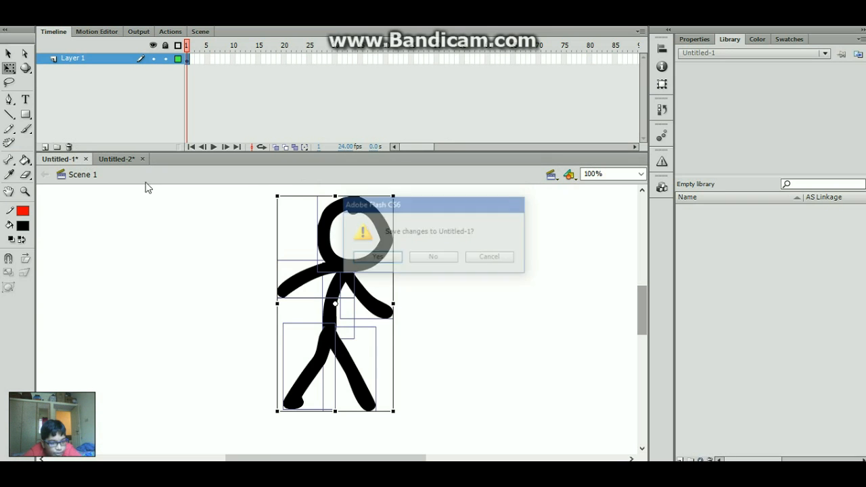
left_click(447, 261)
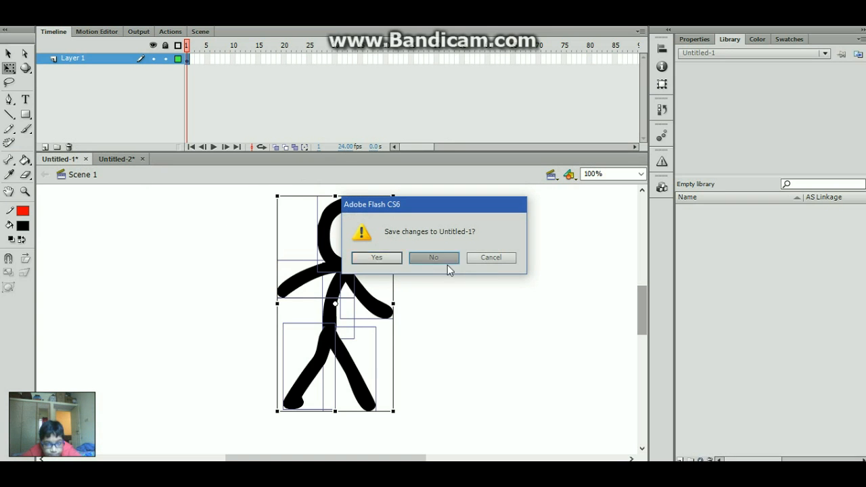
key("b")
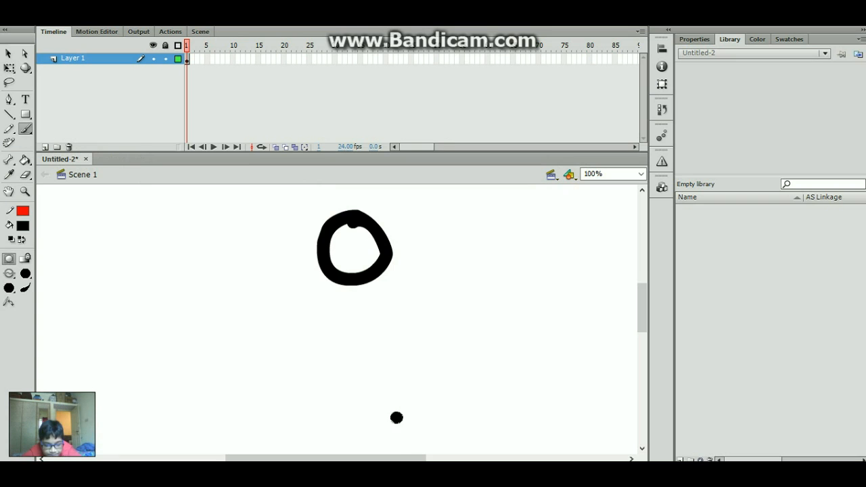
left_click_drag(389, 459, 413, 446)
left_click(640, 174)
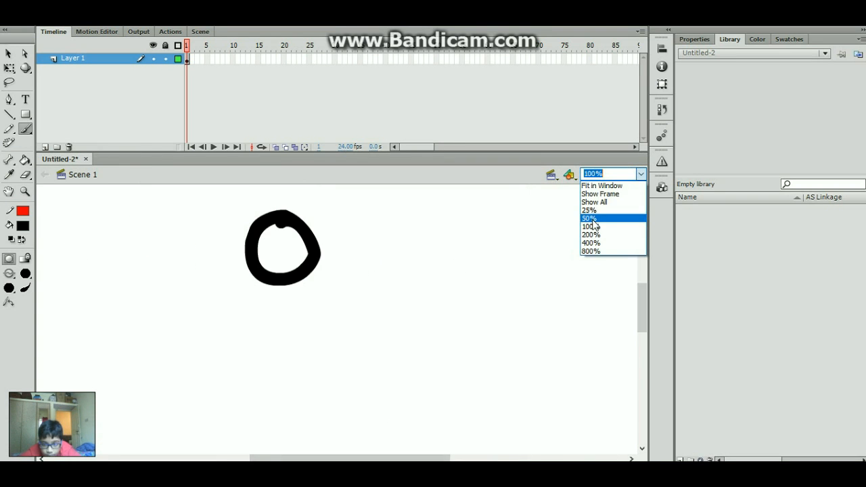
left_click(596, 216)
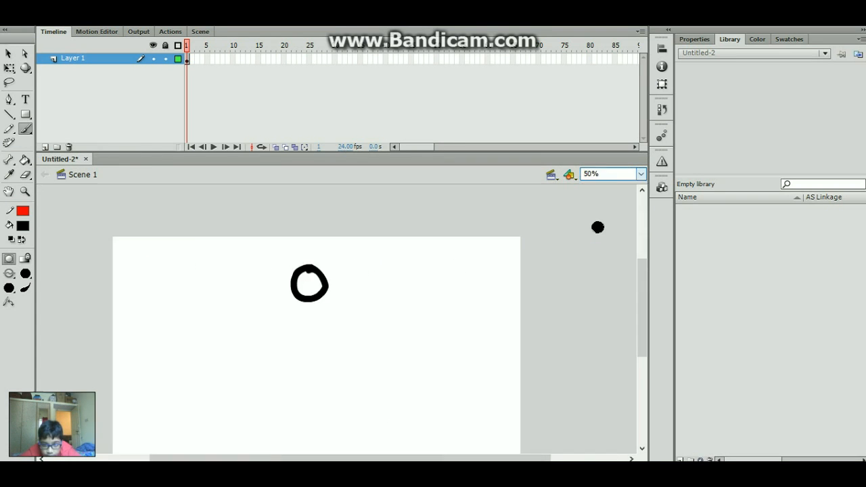
- Drag the black head circle right of the stage centre with Free Transform
key("q")
left_click(317, 300)
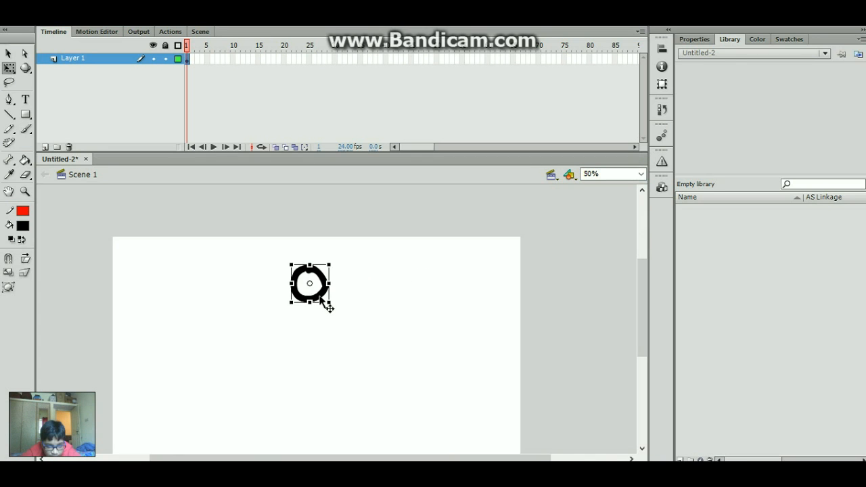
left_click_drag(322, 301, 416, 305)
key("b")
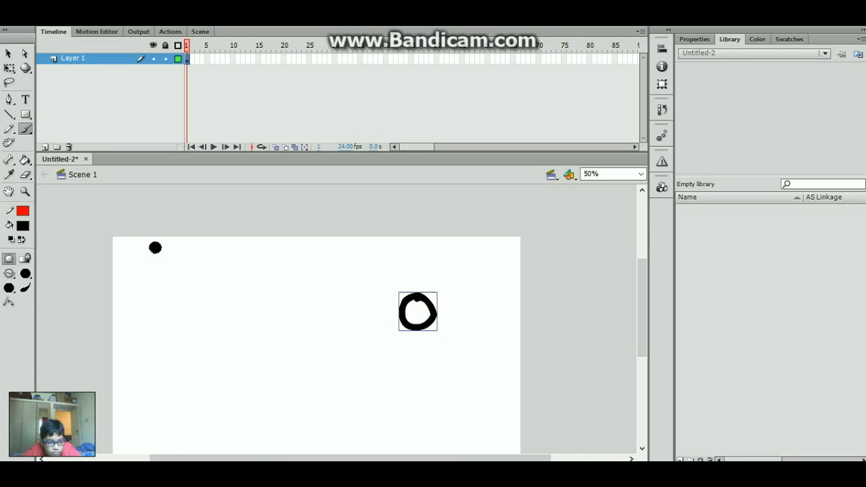
left_click(26, 274)
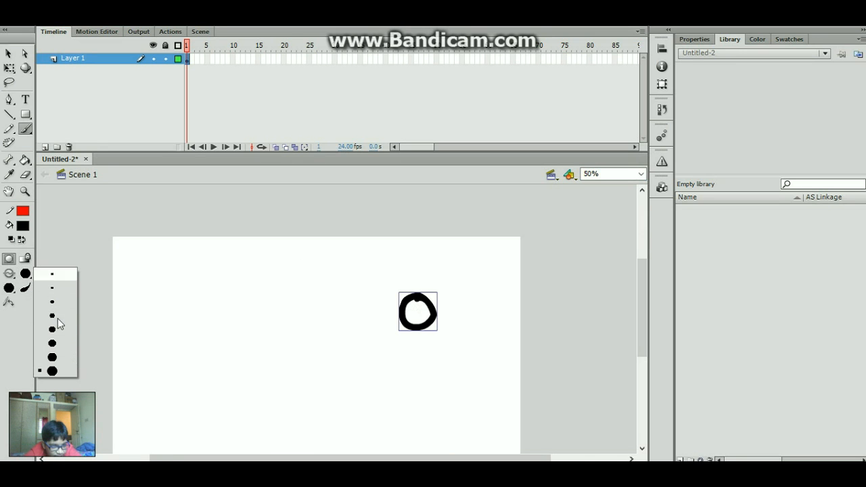
- Pick the largest brush size, then choose another brush shape and size, adjusting with ]
left_click(54, 371)
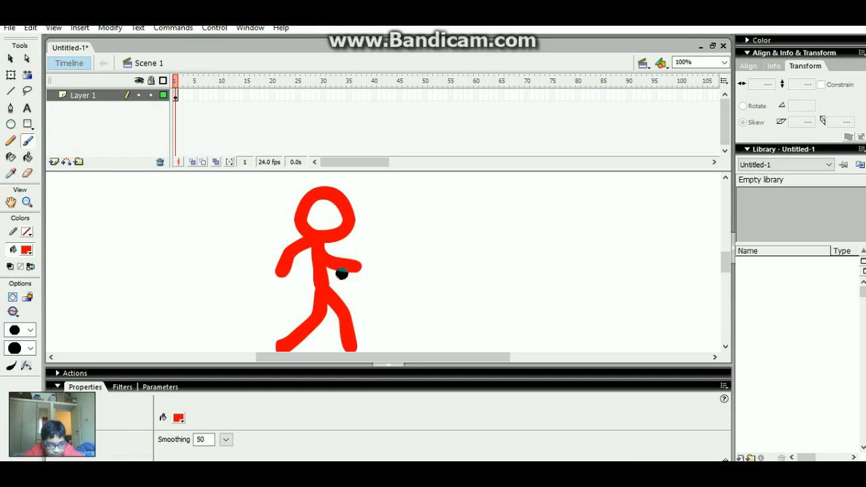
left_click(30, 348)
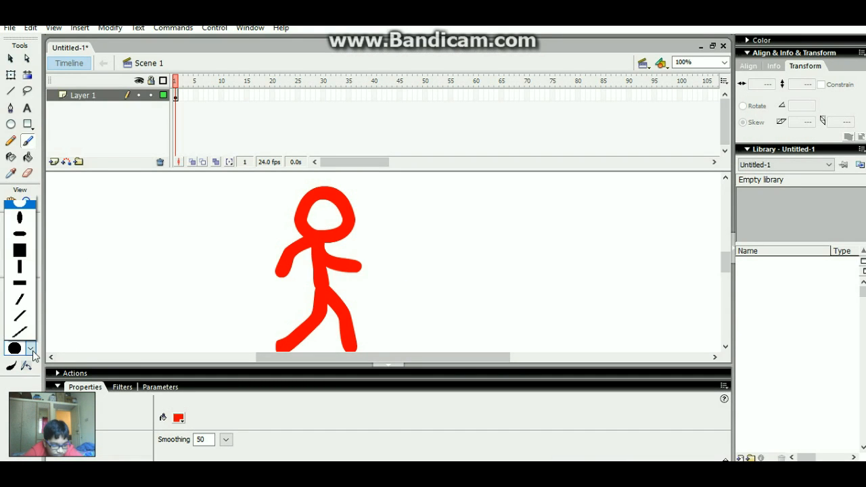
left_click(33, 353)
left_click(30, 330)
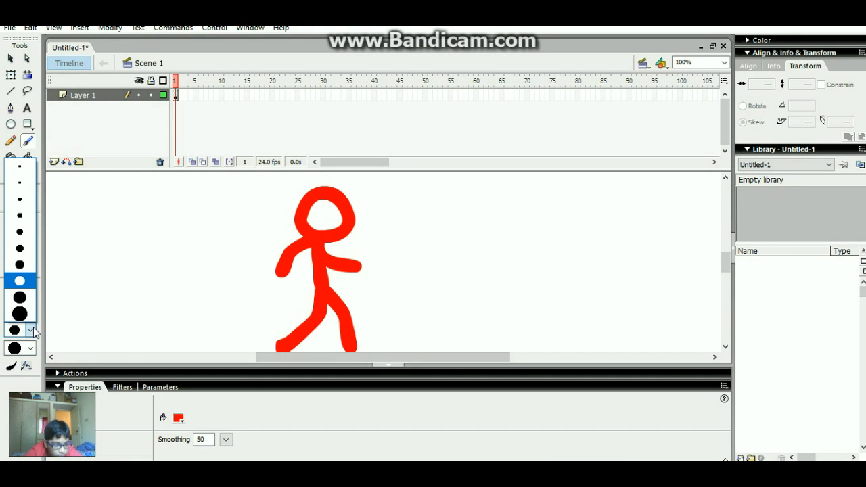
left_click(27, 317)
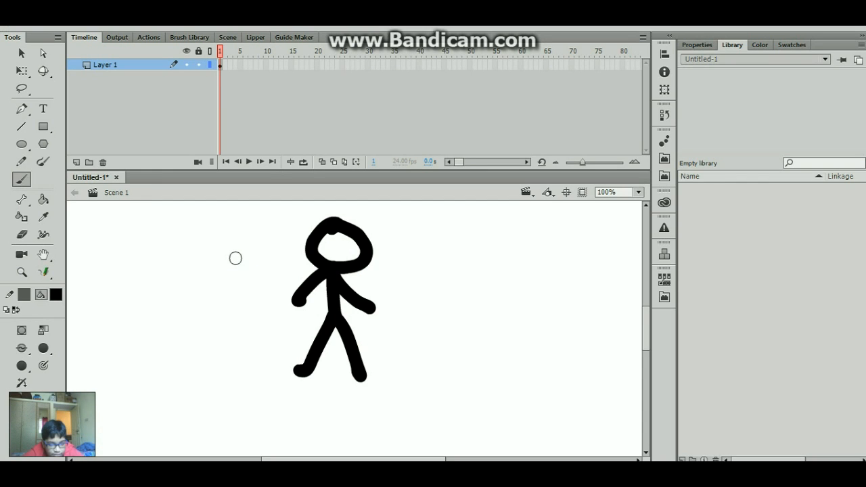
key("]")
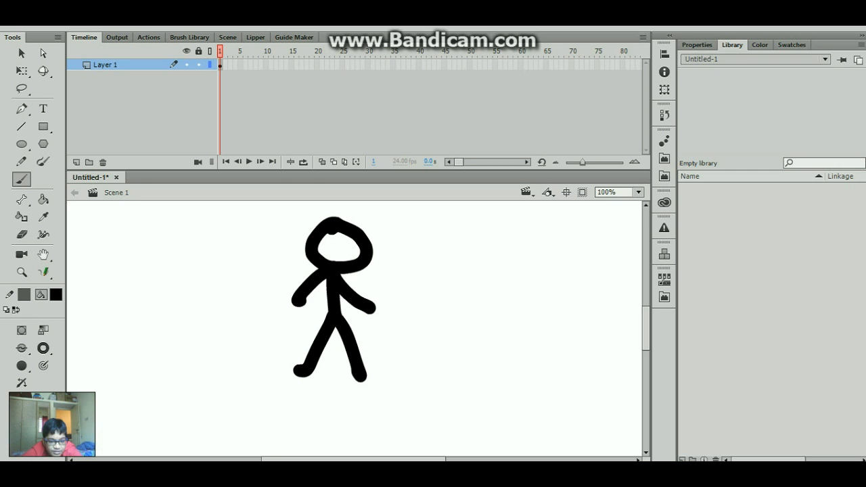
key("]")
key("]")
key("]")
key("]")
key("]")
key("]")
key("]")
key("]")
mouse_move(253, 273)
left_mouse_down()
mouse_move(324, 296)
mouse_move(291, 281)
left_mouse_up()
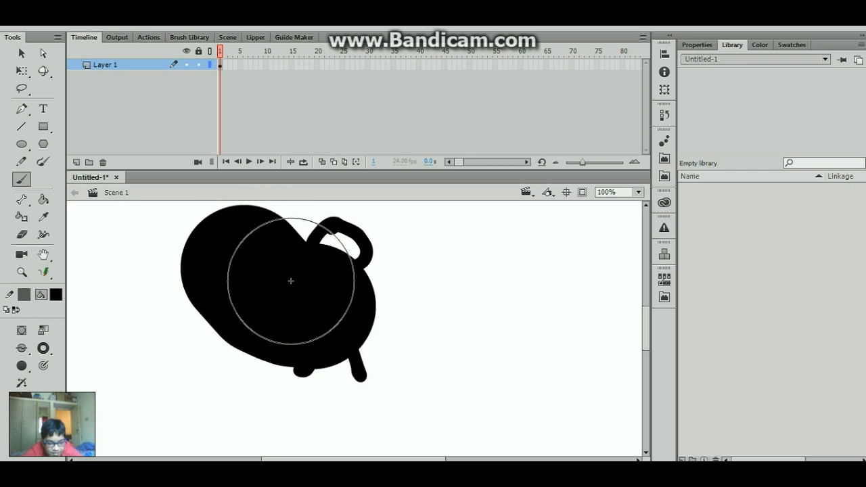
key("ctrl+z")
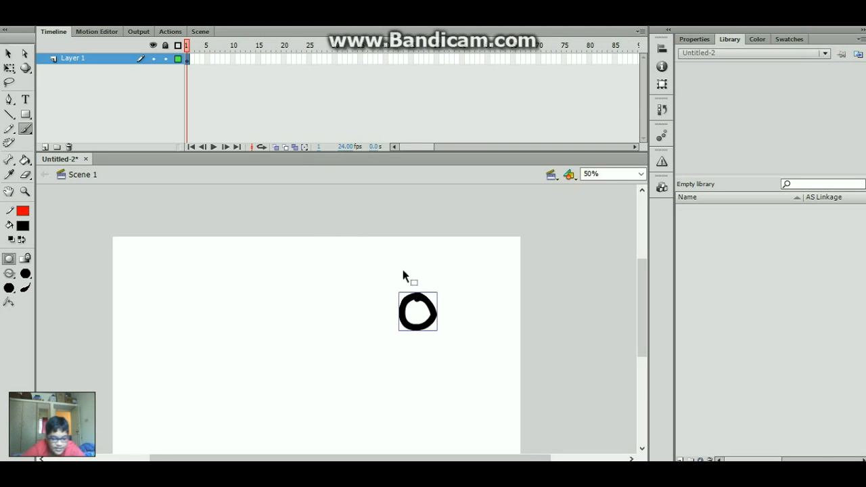
- Extend Layer 1 with frames to frame 48 and position the circle on frame 6
key("v")
left_click_drag(641, 282, 640, 306)
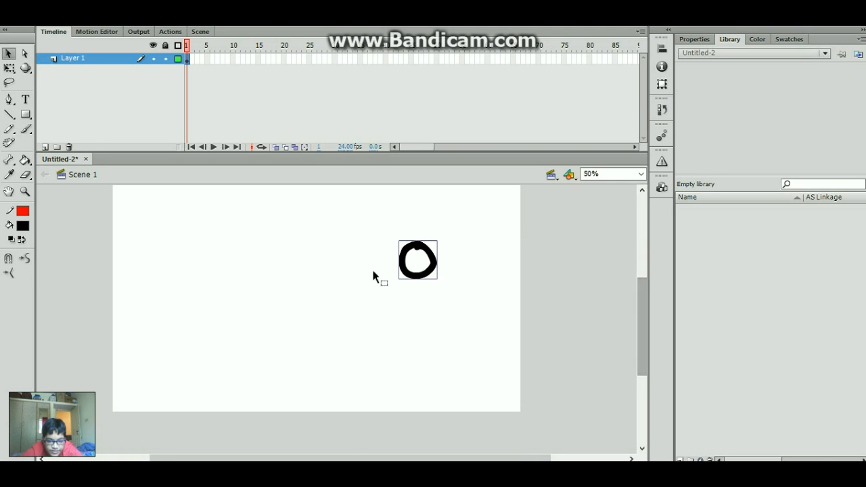
left_click_drag(422, 284, 159, 358)
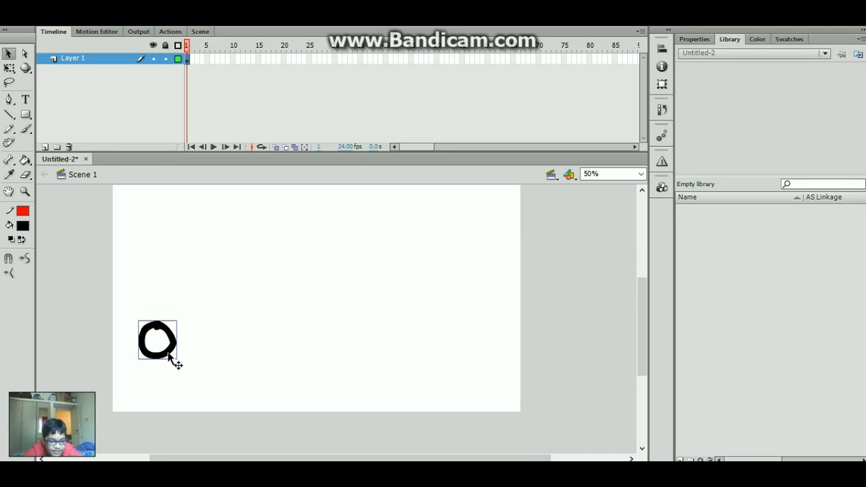
left_click_drag(280, 63, 421, 52)
key("F5")
left_click(268, 45)
left_click_drag(242, 48, 186, 68)
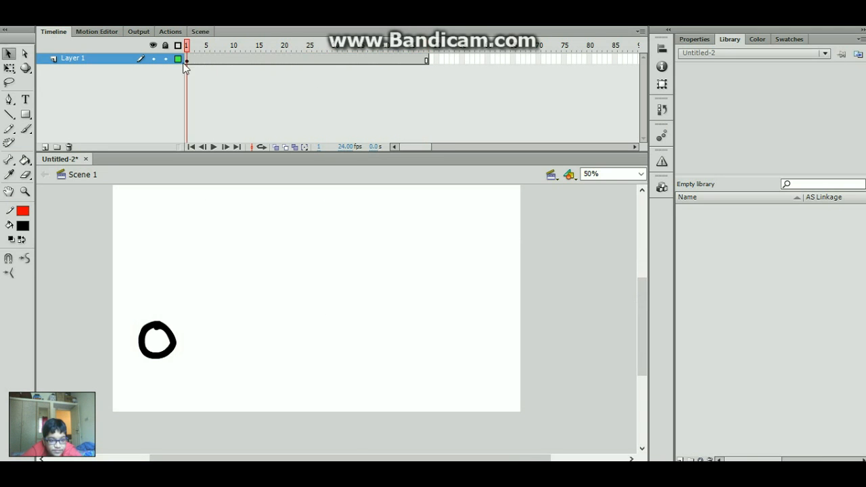
left_click(212, 61)
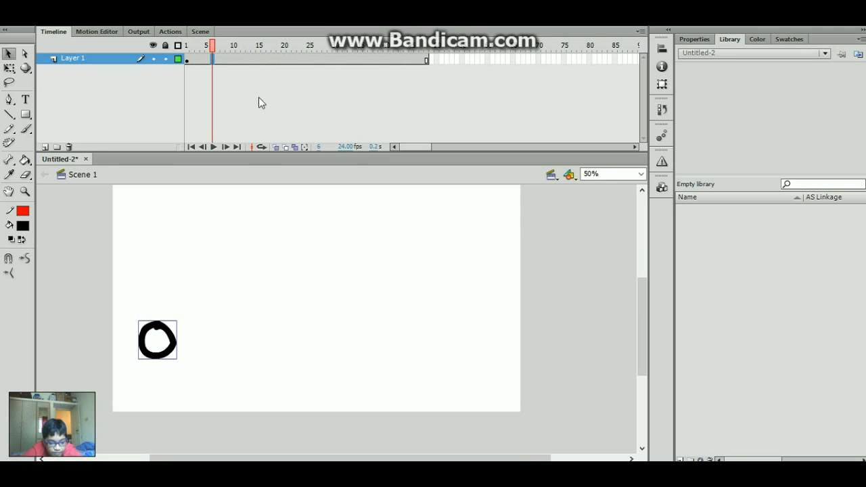
left_click_drag(170, 354, 168, 343)
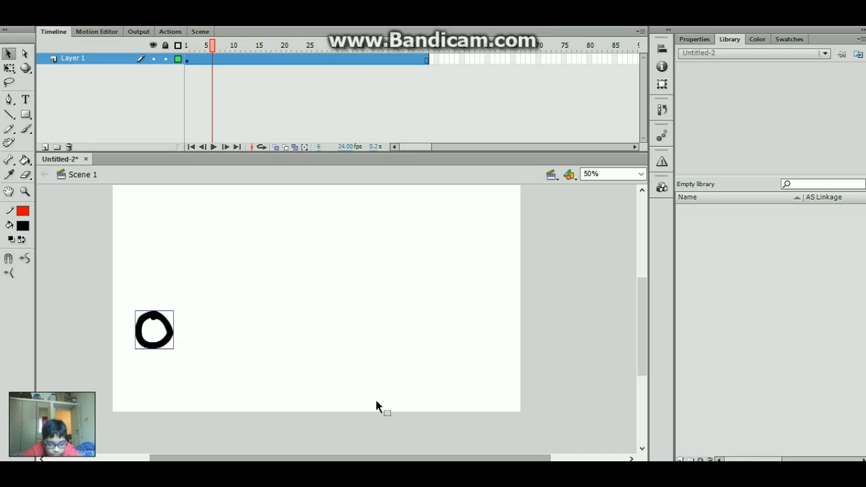
left_click(212, 60)
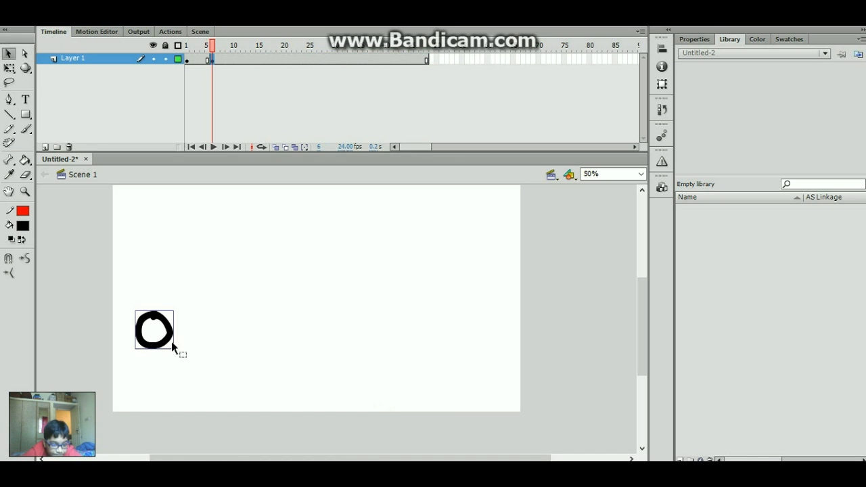
left_click_drag(167, 340, 167, 346)
- With onion skinning on, add keyframes through frame 21, moving the circle each time, then play back
key("F6")
left_click(274, 147)
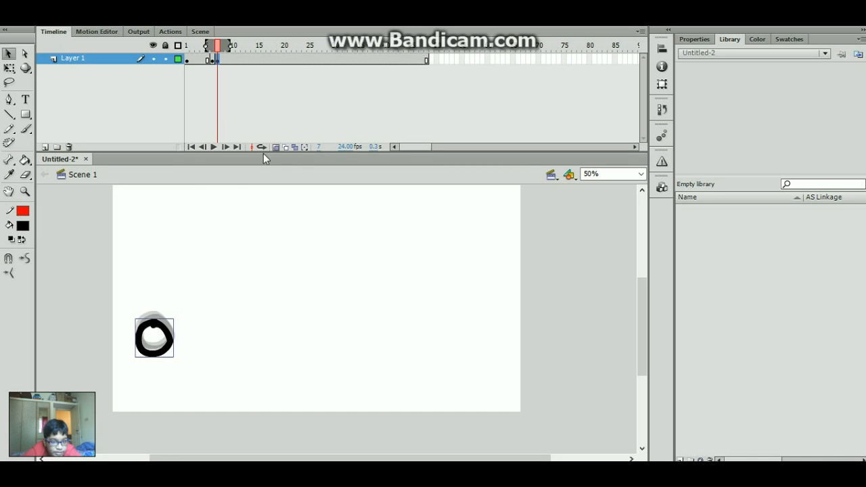
key("F6")
key("F6")
left_click_drag(153, 346, 395, 315)
key("F6")
key("F6")
key("F6")
key("F6")
key("F6")
key("F6")
key("F6")
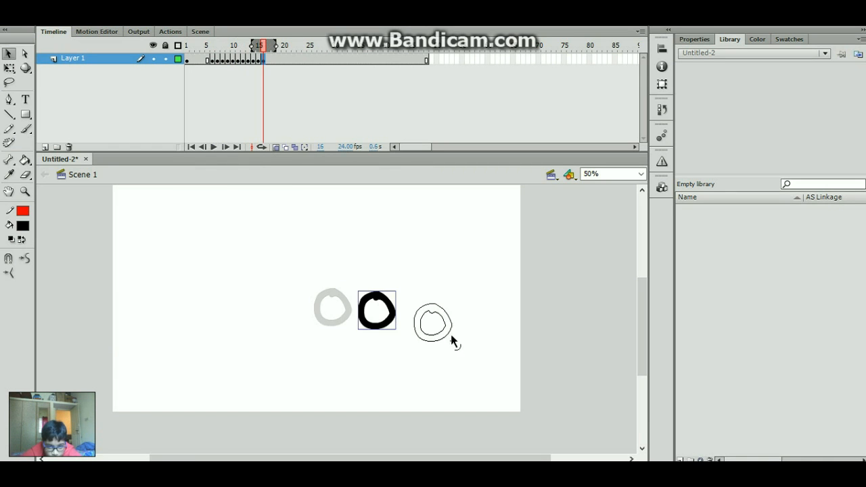
key("F6")
left_click_drag(450, 334, 504, 310)
key("F6")
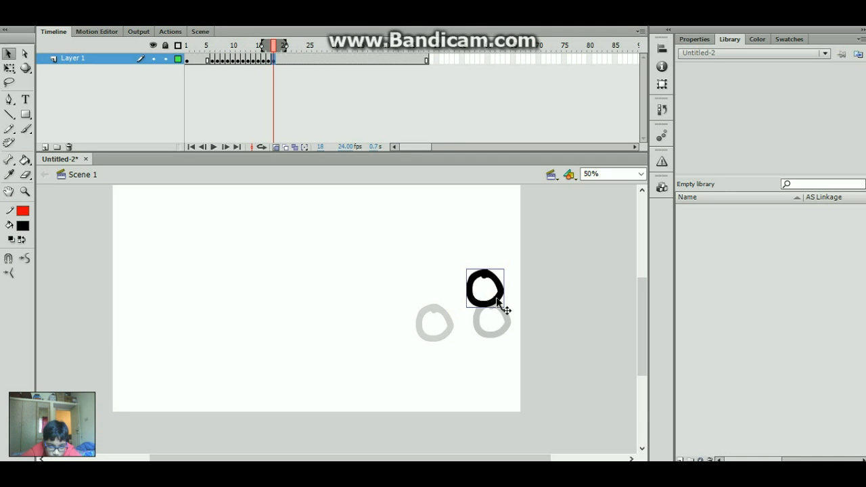
key("F6")
left_click_drag(490, 303, 468, 316)
key("F6")
key("F6")
key("F6")
key("F6")
key("F6")
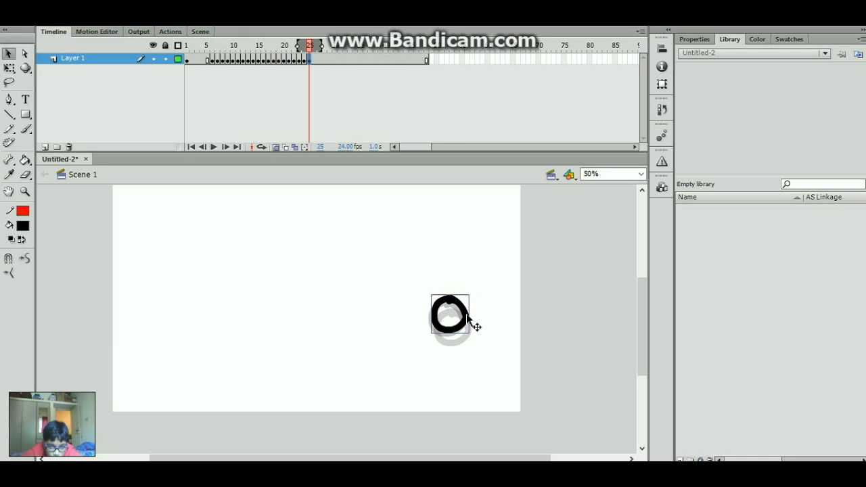
key("Return")
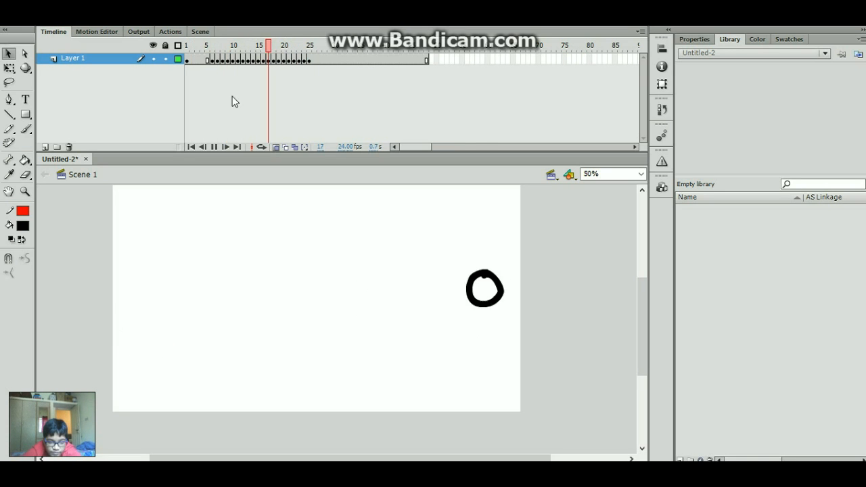
- Stop playback and hold the frame 5 pose one extra frame
left_click(223, 61)
left_click(207, 60)
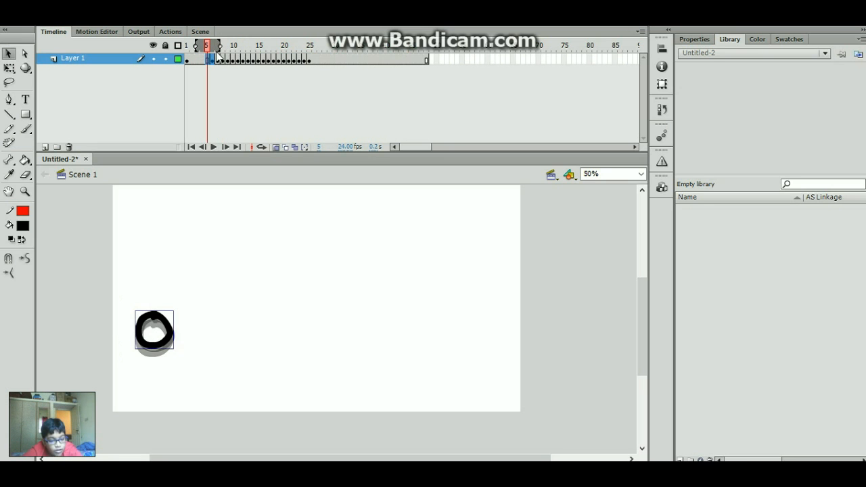
key("F5")
key("ctrl+z")
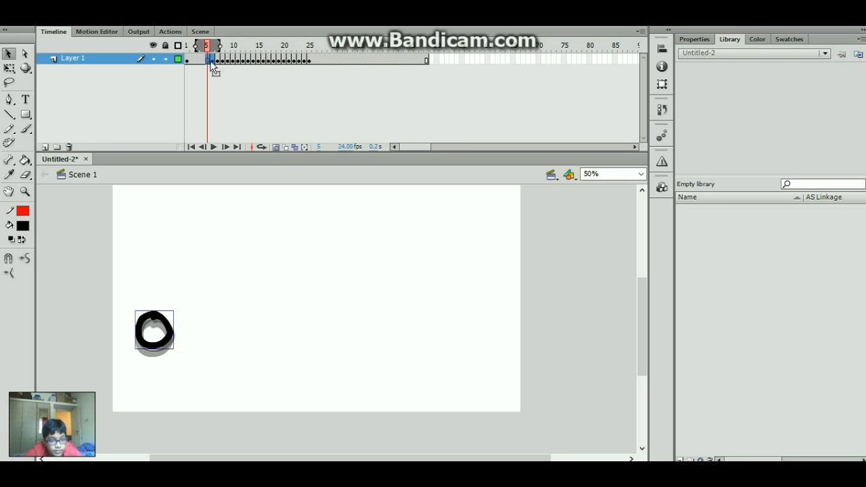
key("F5")
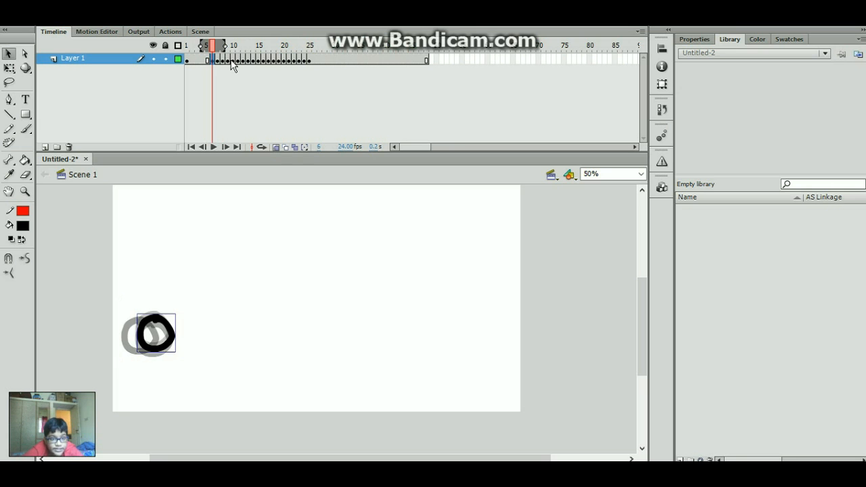
- Lengthen each keyframe pose at frames 8, 10, 12, 14, 16, 18, 20 and 22 by one frame
left_click(223, 61)
key("F5")
left_click(234, 61)
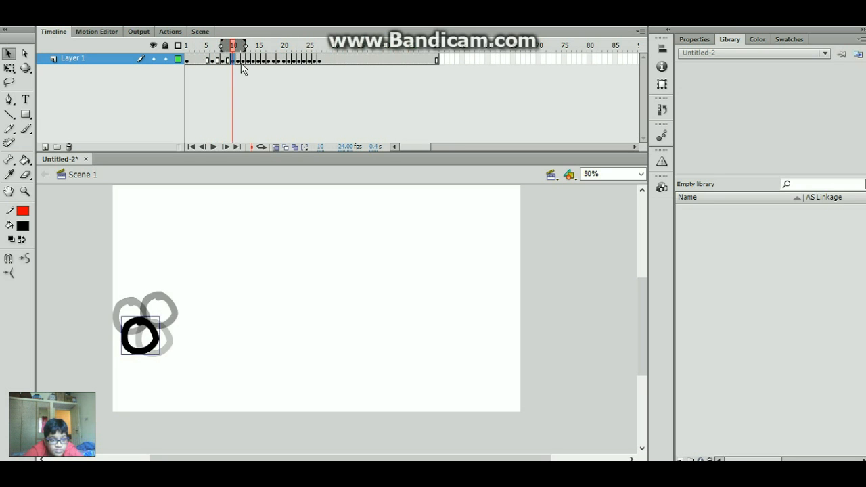
key("F5")
left_click(244, 61)
key("F5")
left_click(254, 61)
key("F5")
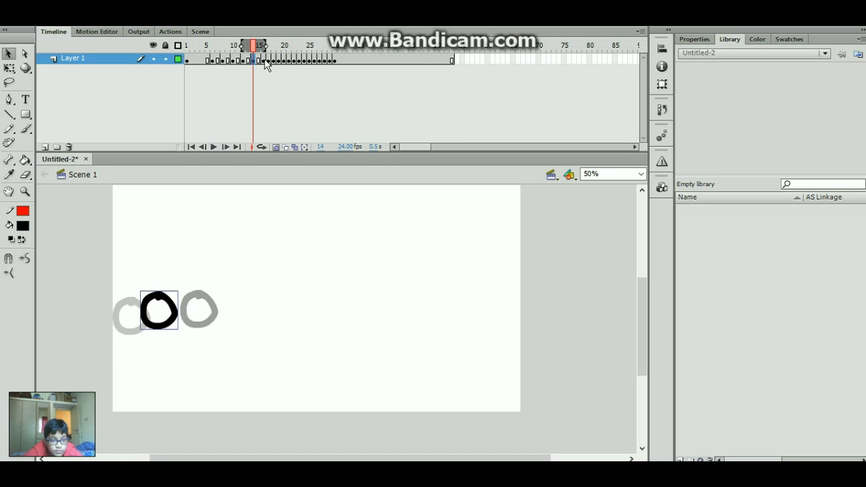
left_click(264, 62)
key("F5")
left_click(274, 61)
key("F5")
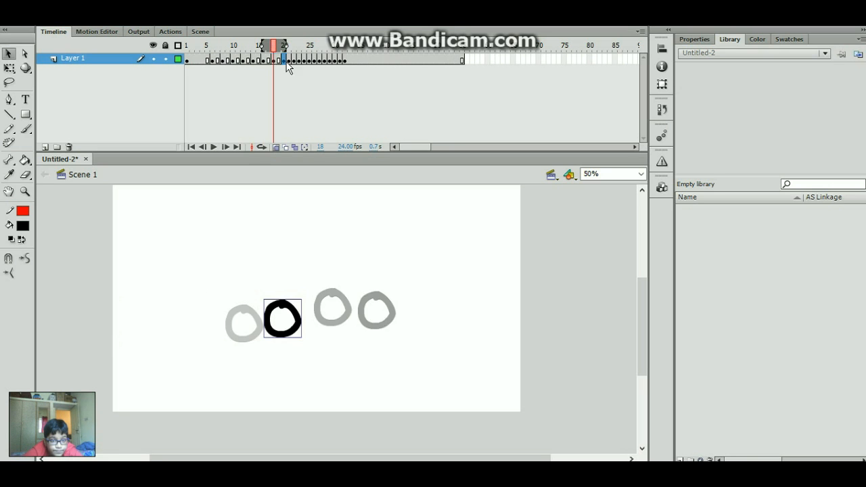
left_click(284, 61)
key("F5")
left_click(294, 61)
key("F5")
- Add held frames at frames 24, 26, 28 and 30, then remove one after frame 30
left_click(304, 61)
key("F5")
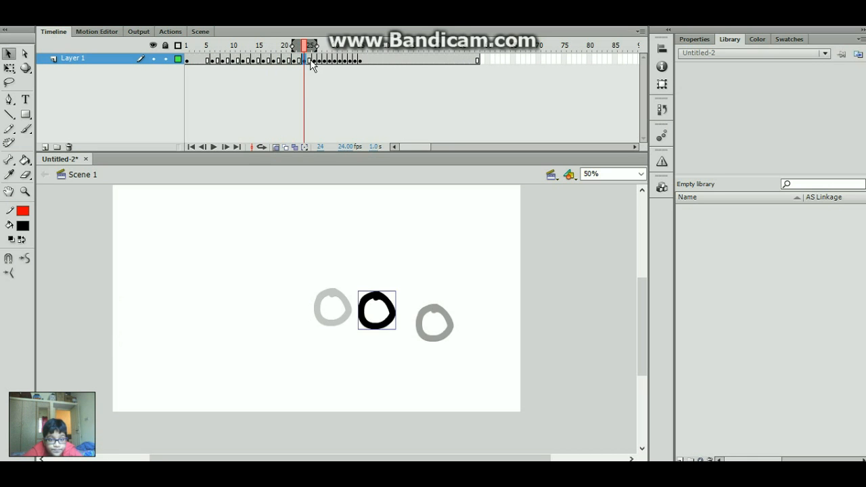
left_click(314, 61)
key("F5")
left_click(325, 62)
key("F5")
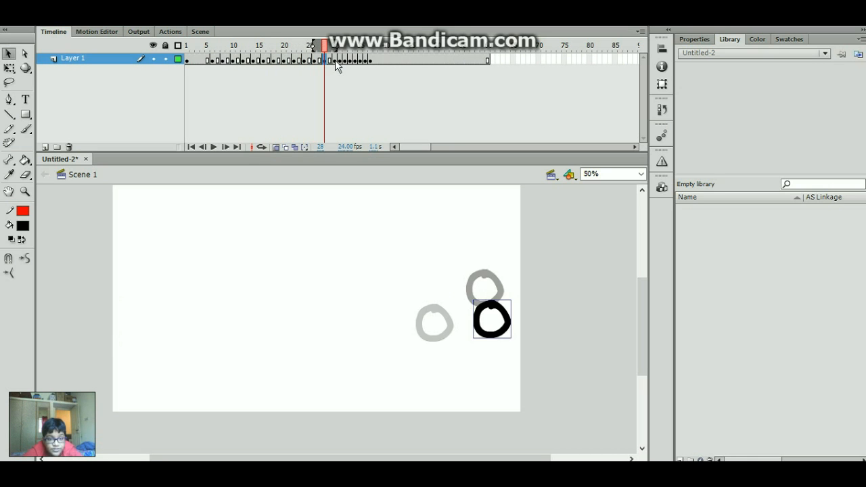
left_click(335, 60)
key("F5")
left_click(345, 60)
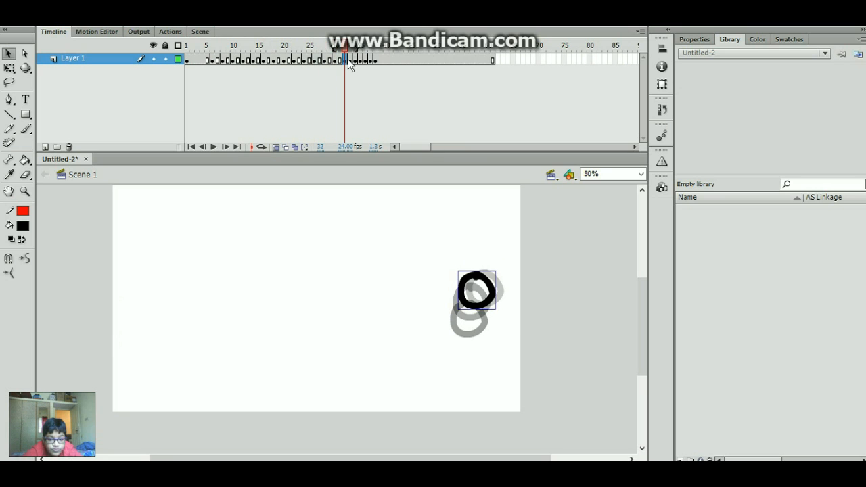
left_click(334, 61)
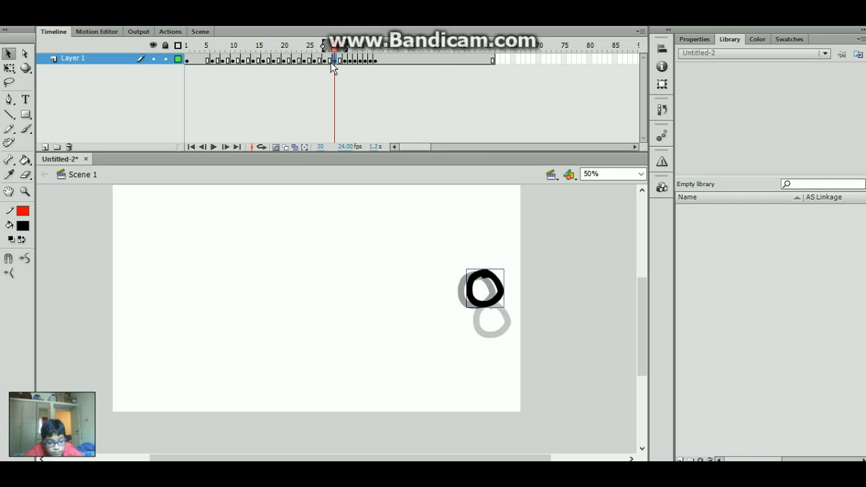
key("shift+F5")
- Scrub and step through frames 24–42, then play the animation to preview the bounce
left_click_drag(299, 49, 345, 52)
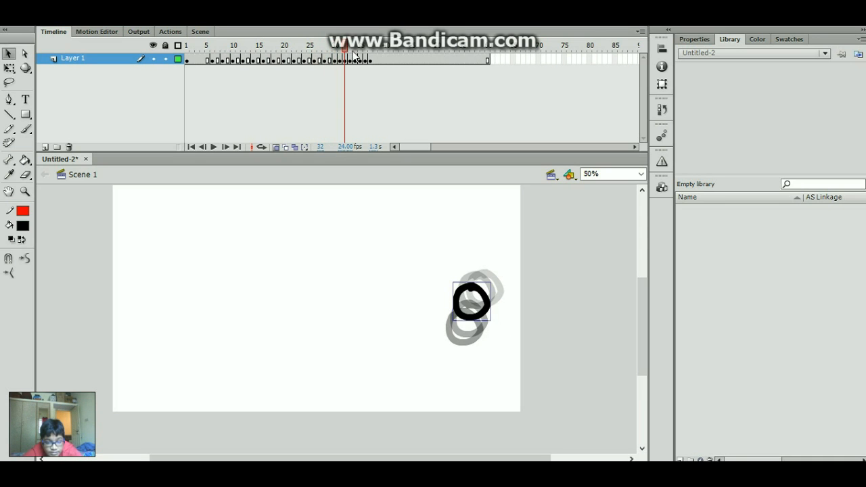
left_click_drag(335, 61, 334, 59)
left_click(347, 61)
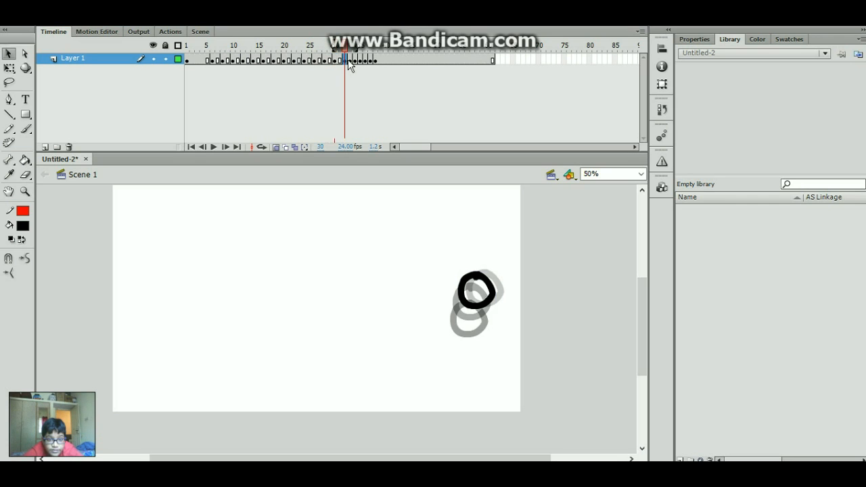
left_click(356, 61)
left_click(368, 60)
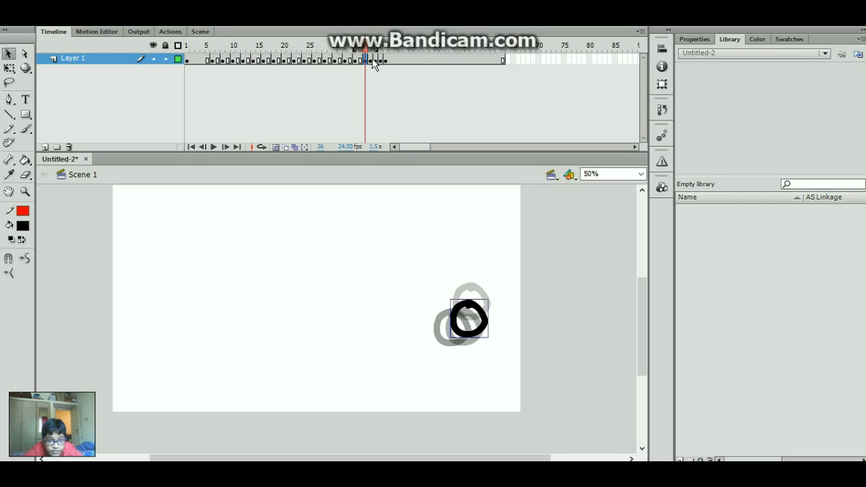
left_click(378, 60)
left_click(386, 60)
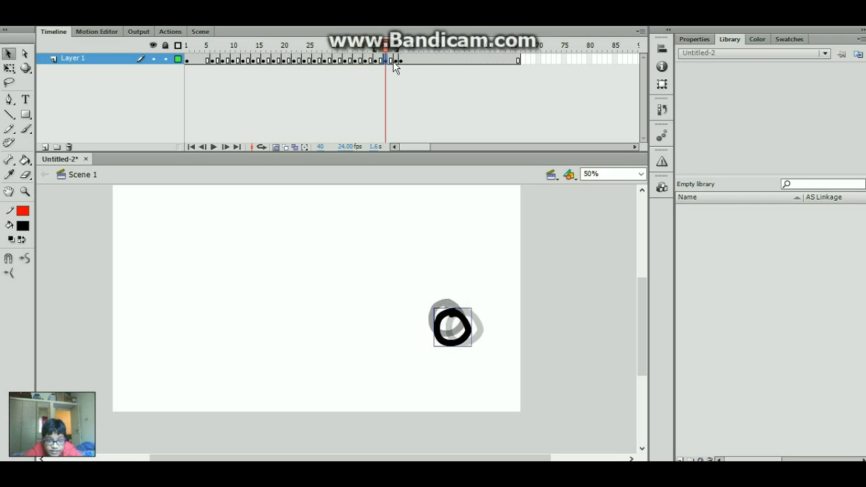
left_click(397, 60)
key("Return")
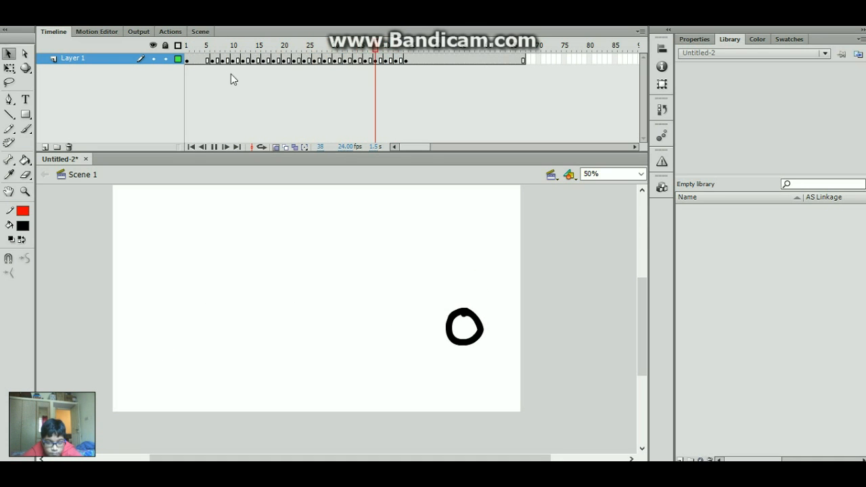
- Stop playback, remove one frame at frame 35, and scrub through frames 36 to 4 to check
key("Return")
left_click_drag(213, 61, 364, 61)
left_click(360, 60)
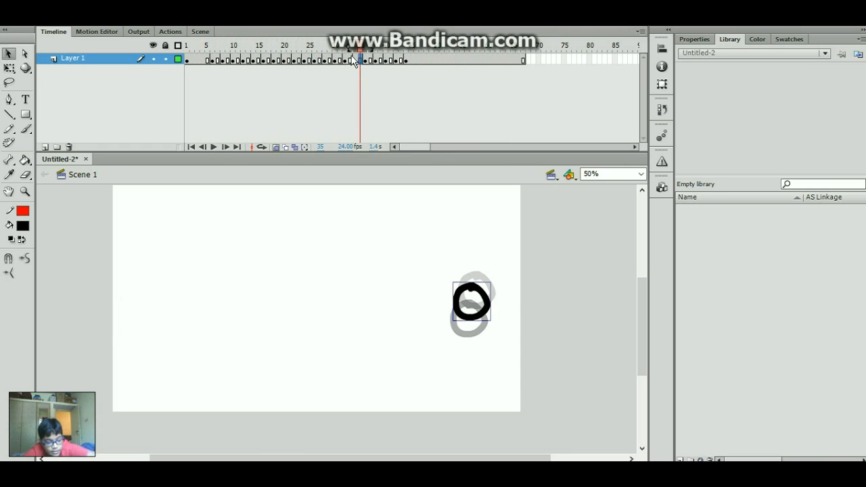
key("shift+F5")
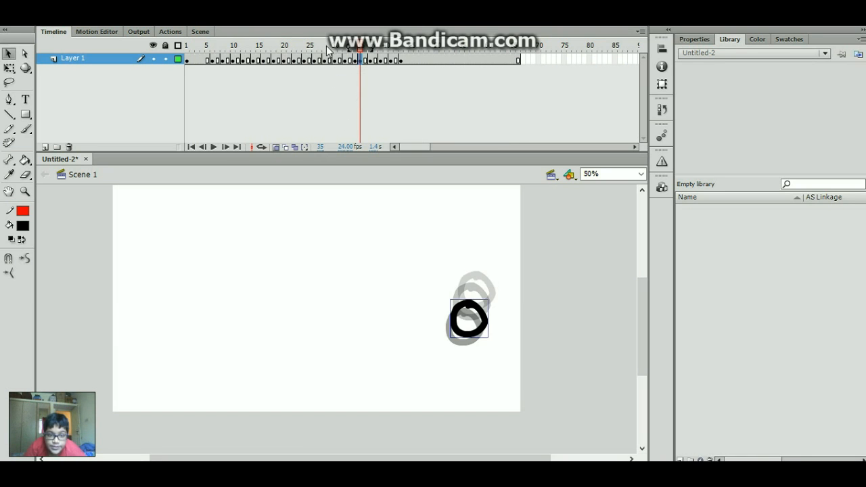
left_click_drag(327, 51, 369, 66)
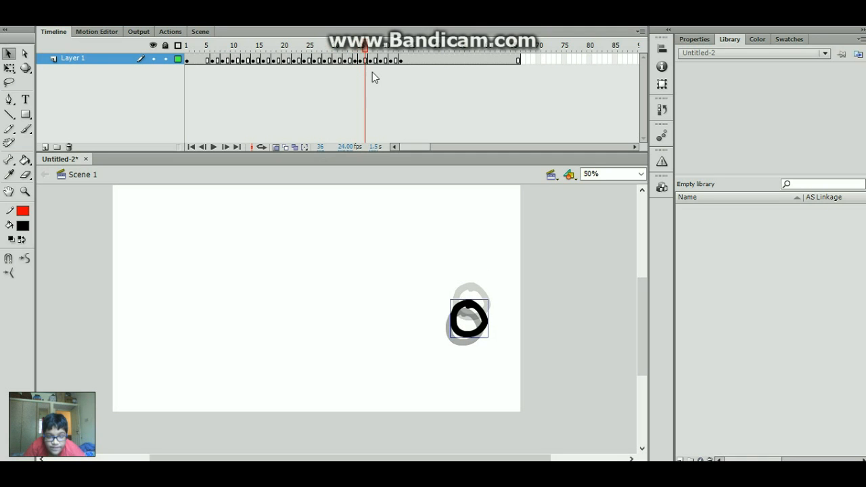
left_click(372, 72)
left_click(366, 59)
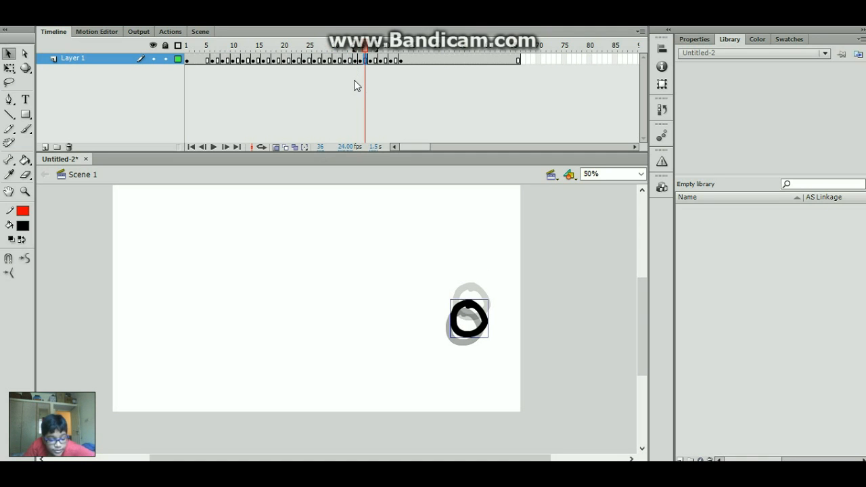
left_click_drag(324, 45, 203, 46)
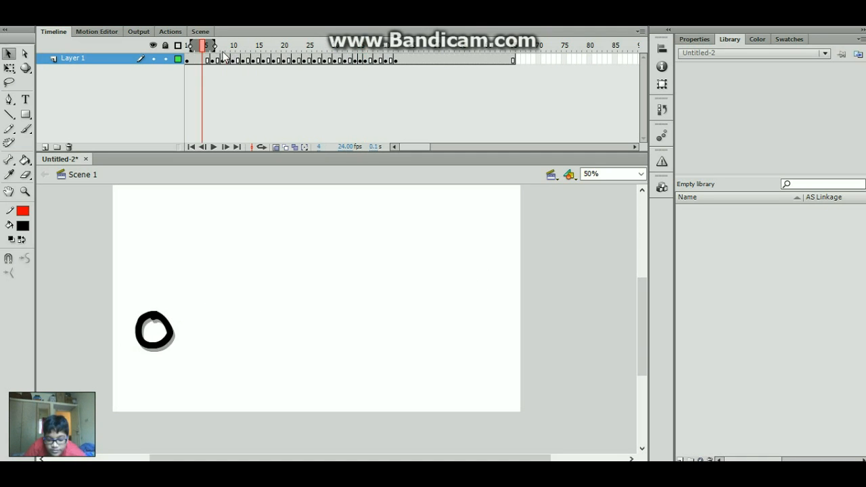
- Make frame 43 a keyframe with the circle moved slightly upward
key("Return")
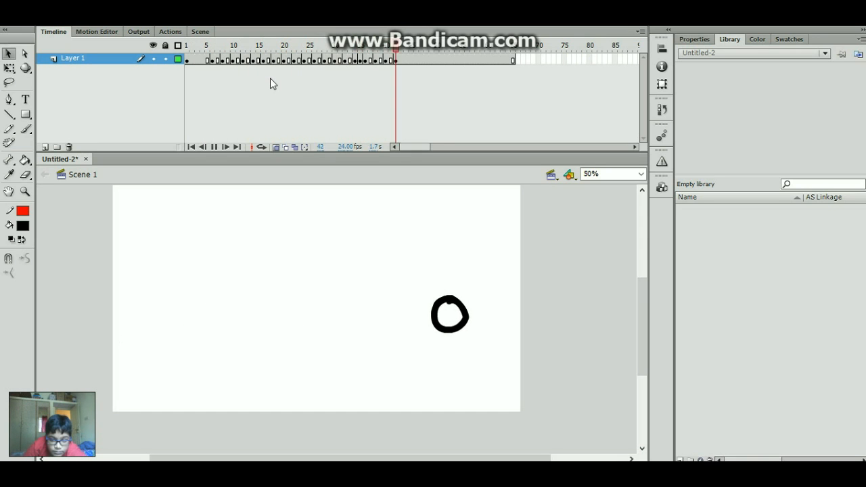
left_click_drag(385, 48, 399, 52)
left_click(391, 59)
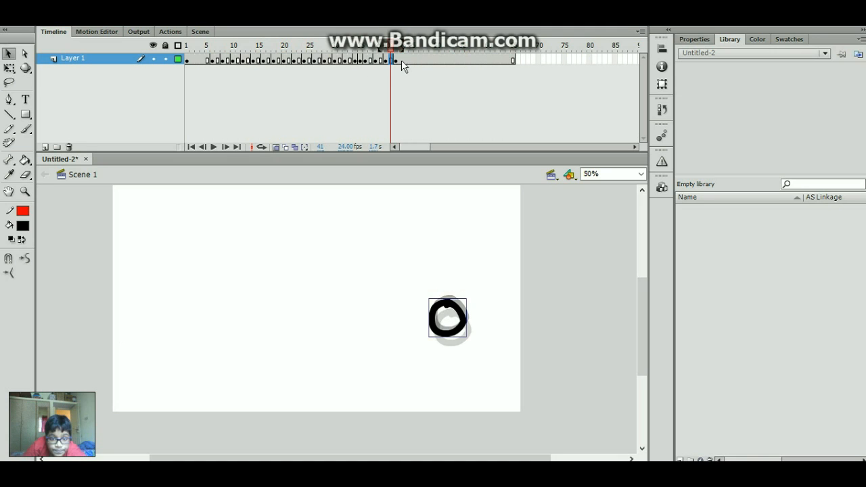
left_click(403, 60)
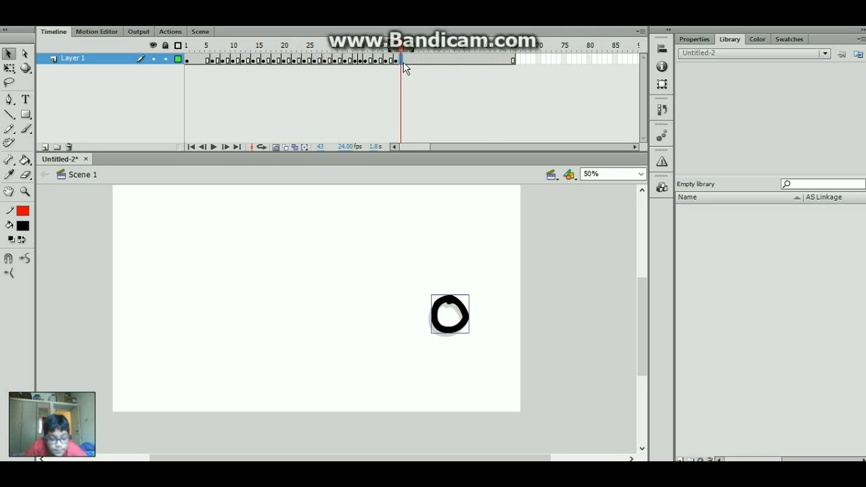
key("F6")
left_click_drag(463, 323, 468, 322)
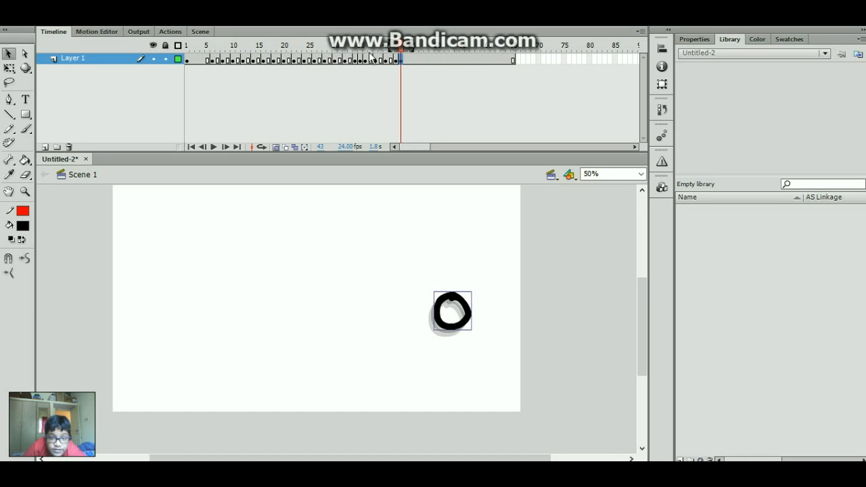
- Make frame 44 a keyframe with the circle nudged one pixel up and right
left_click_drag(365, 59, 320, 60)
left_click(408, 60)
key("F6")
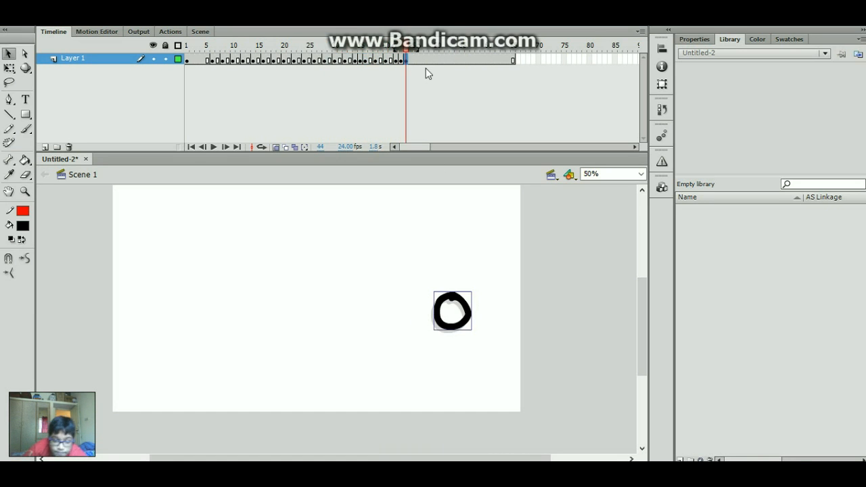
key("Up")
key("Right")
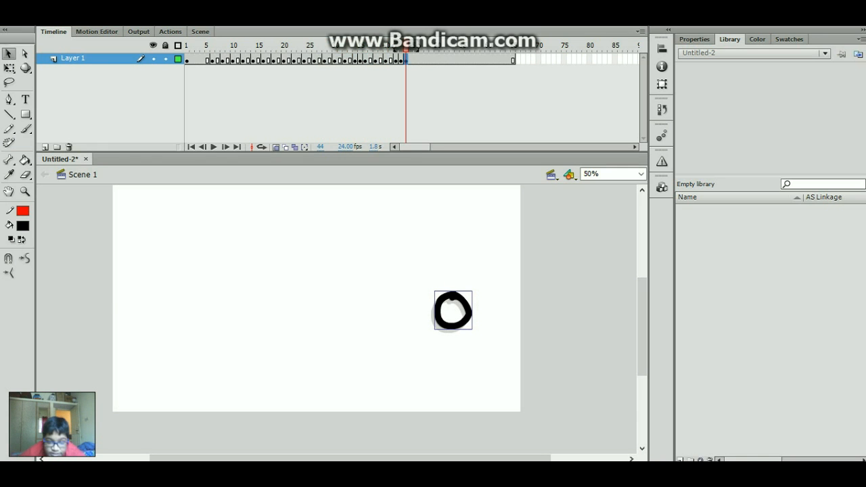
left_click_drag(377, 29, 162, 67)
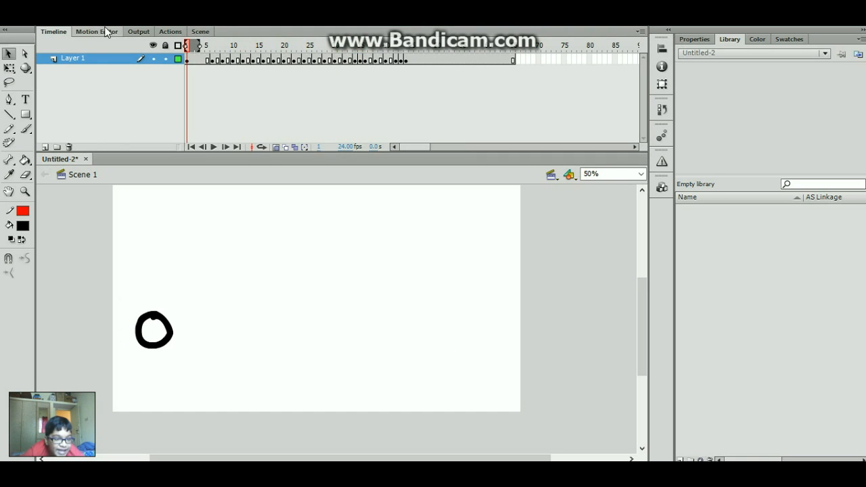
- Add a new Layer 2 above Layer 1
left_click(114, 32)
left_click(54, 33)
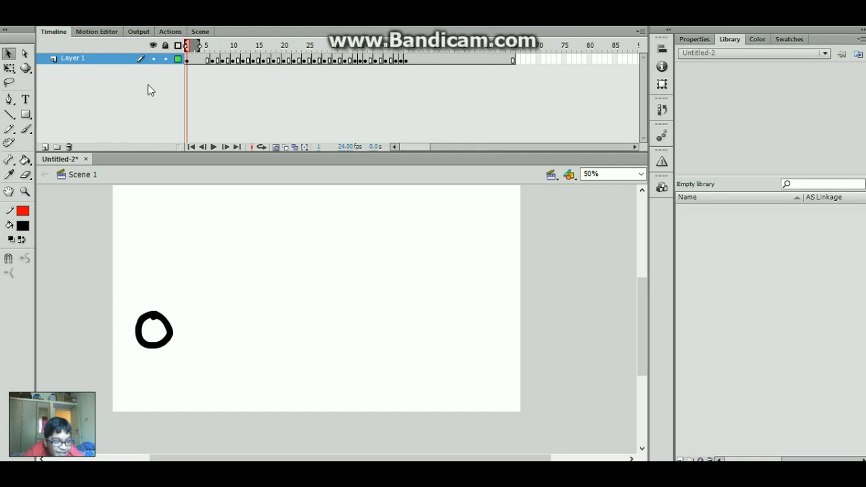
left_click(8, 143)
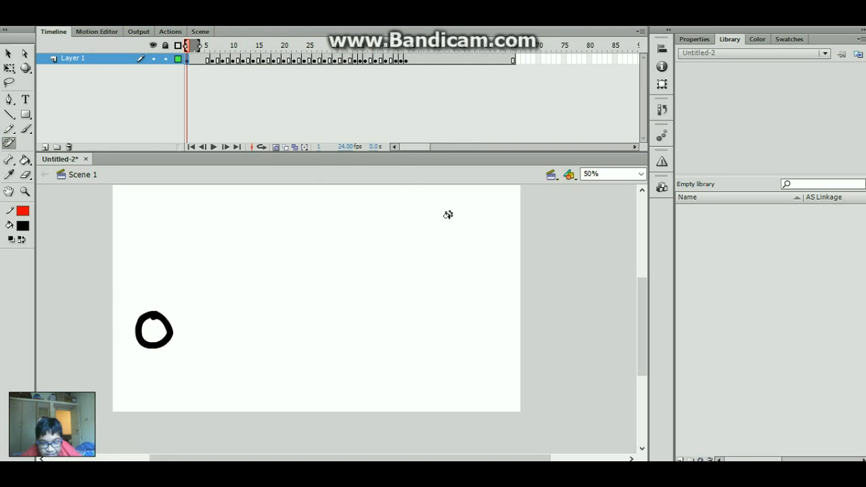
key("v")
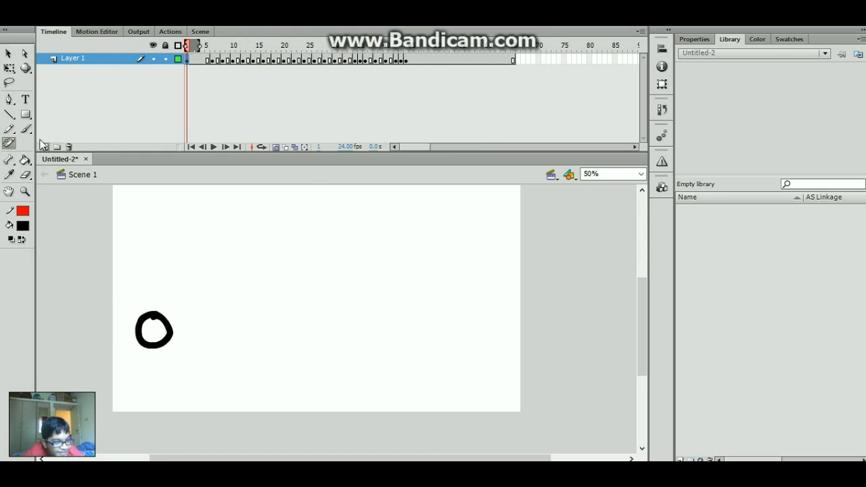
left_click(44, 146)
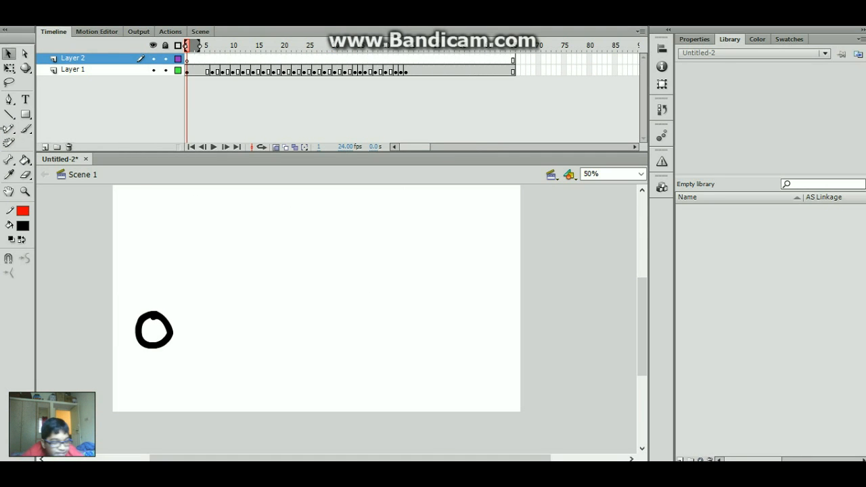
- Paint a green vine pattern on the stage with the Deco tool and open its group for editing
left_click(9, 143)
left_click(350, 257)
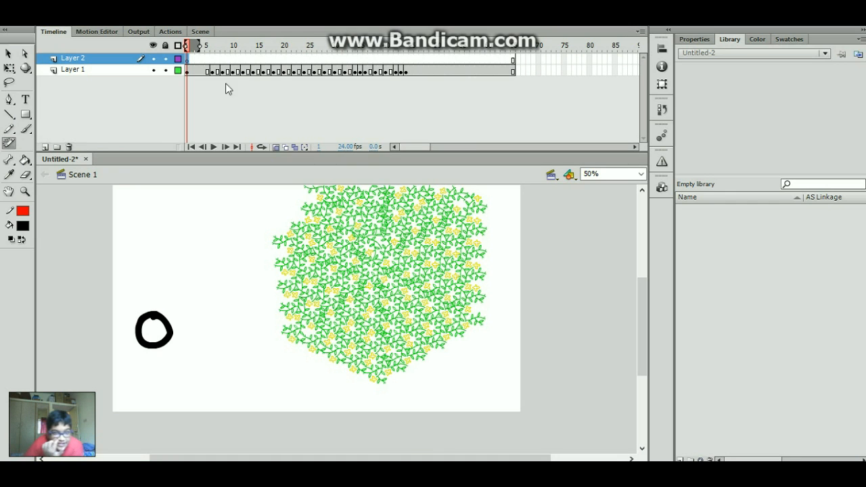
left_click(10, 69)
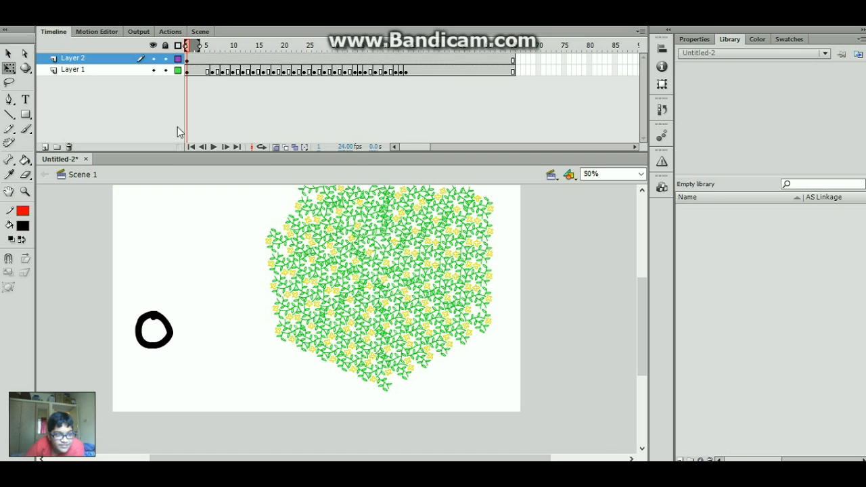
left_click(8, 54)
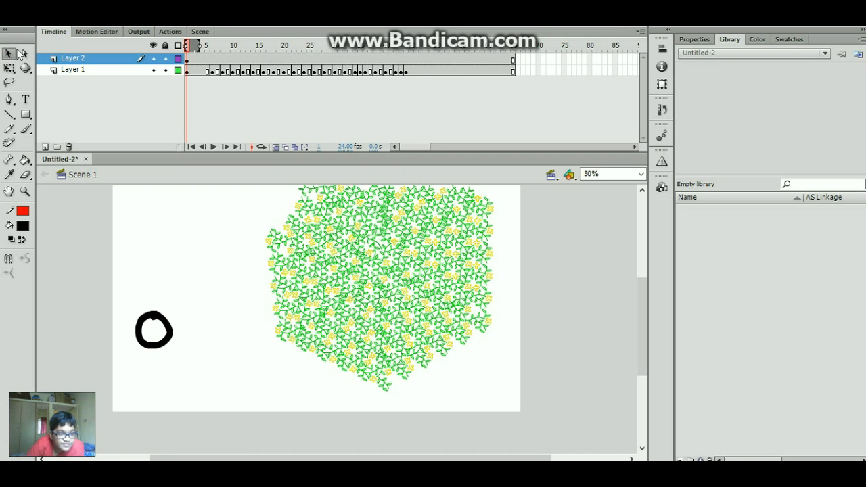
left_click(345, 273)
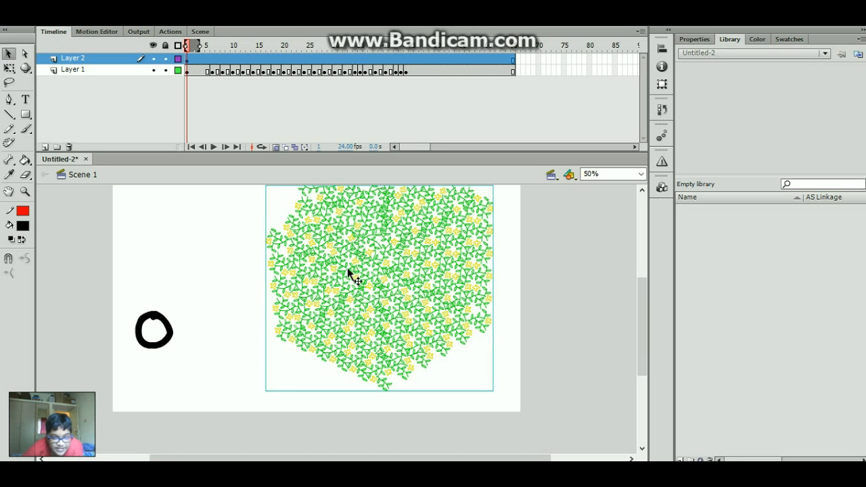
double_click(409, 277)
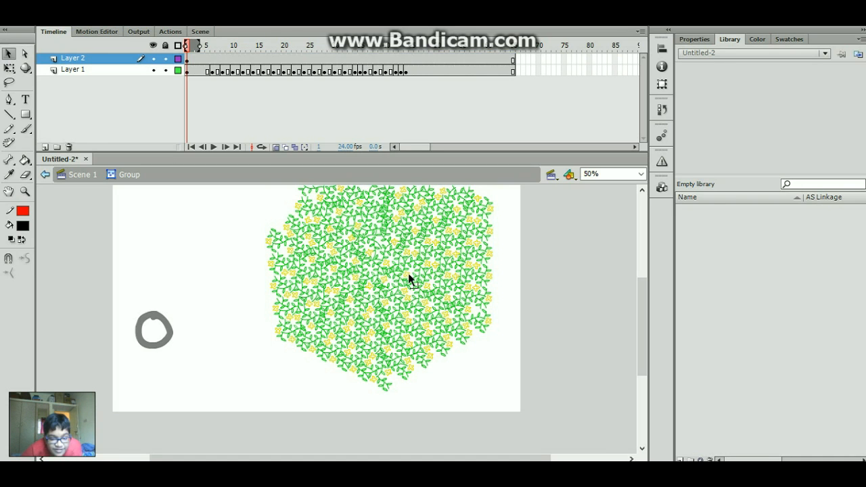
- At 800% zoom, pull petal strokes off the flower, then undo to restore it
left_click(641, 174)
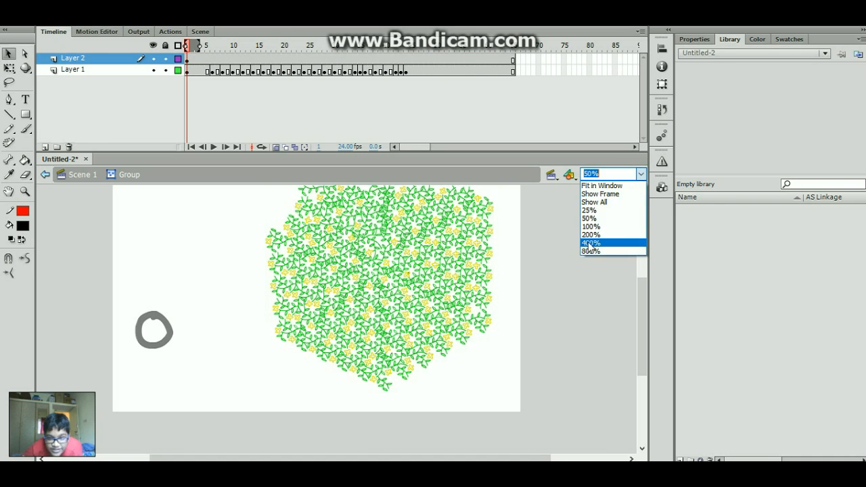
left_click(587, 251)
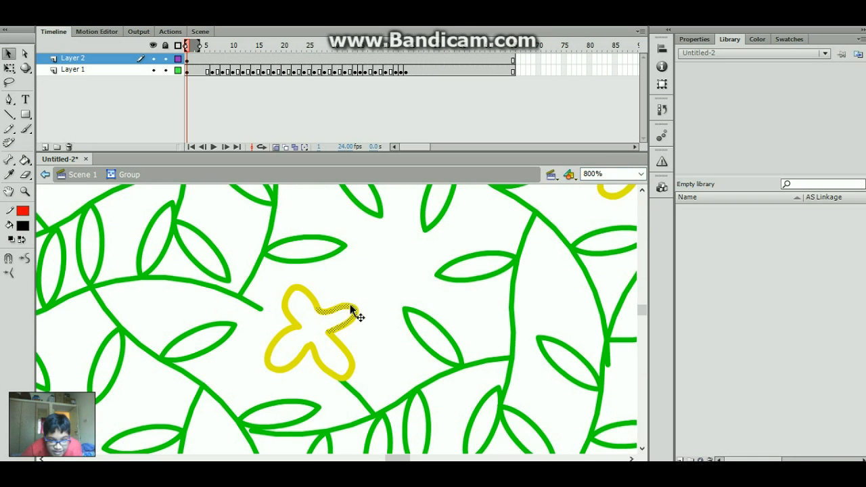
left_click_drag(355, 312, 396, 277)
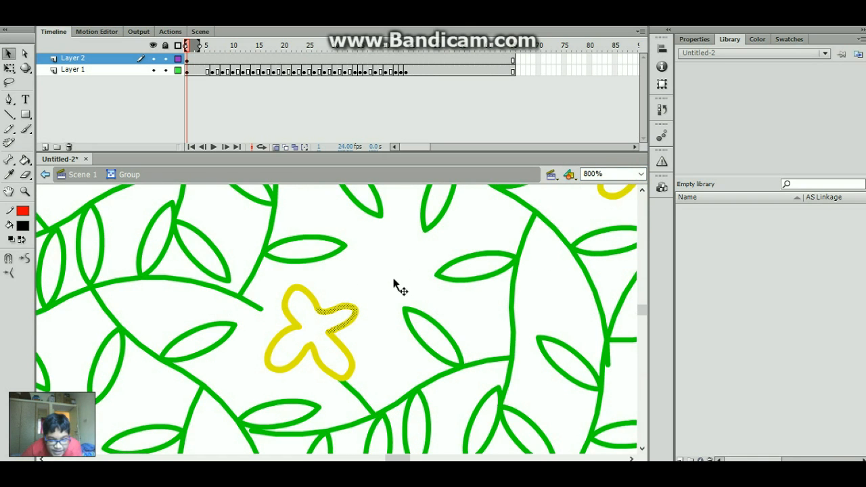
left_click(354, 310)
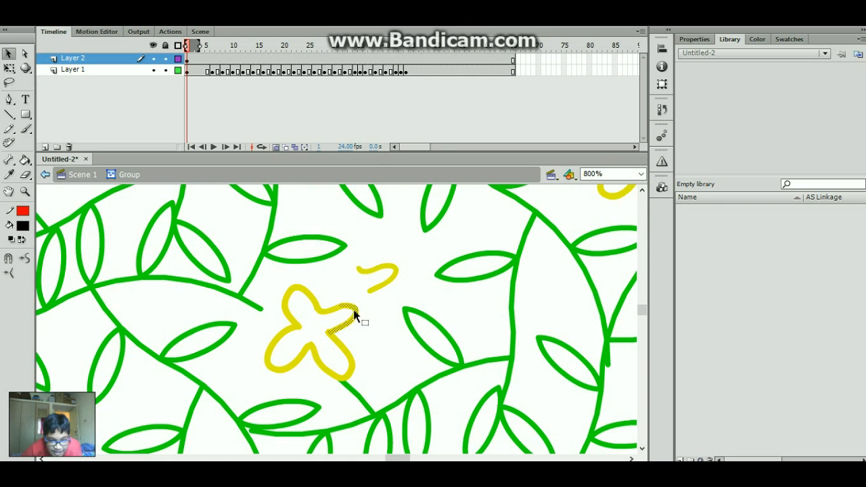
left_click_drag(356, 309, 366, 265)
left_click(354, 311)
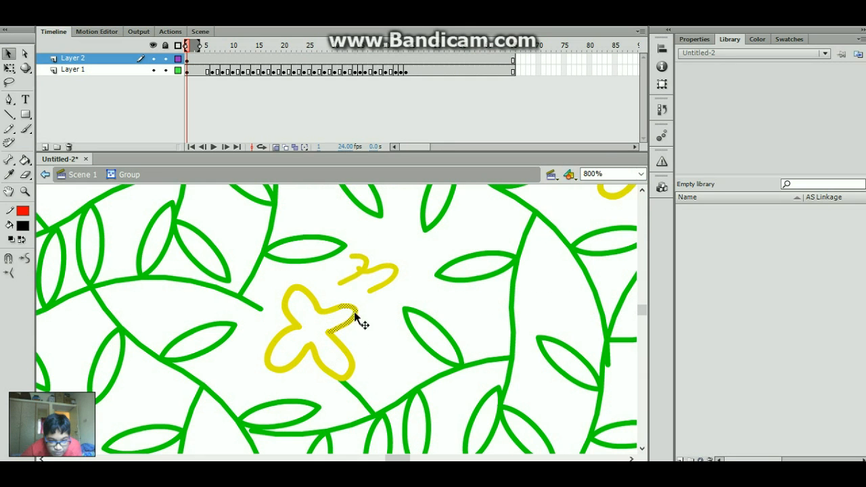
left_click_drag(354, 311, 402, 338)
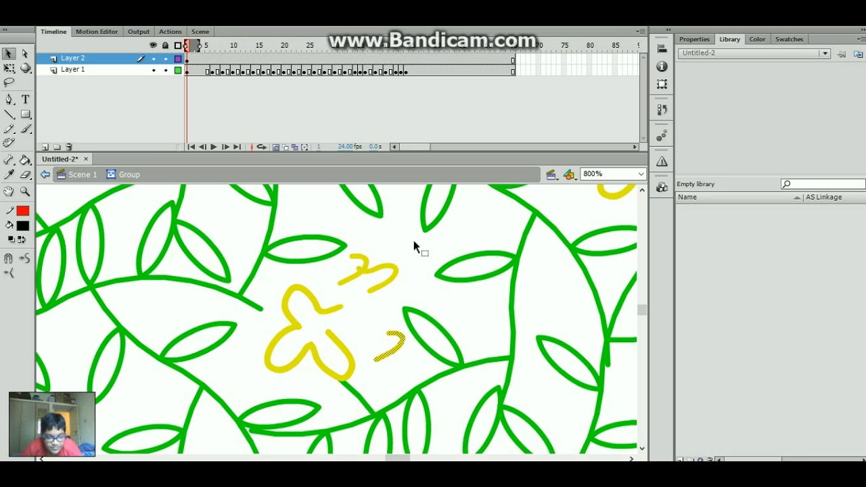
key("z")
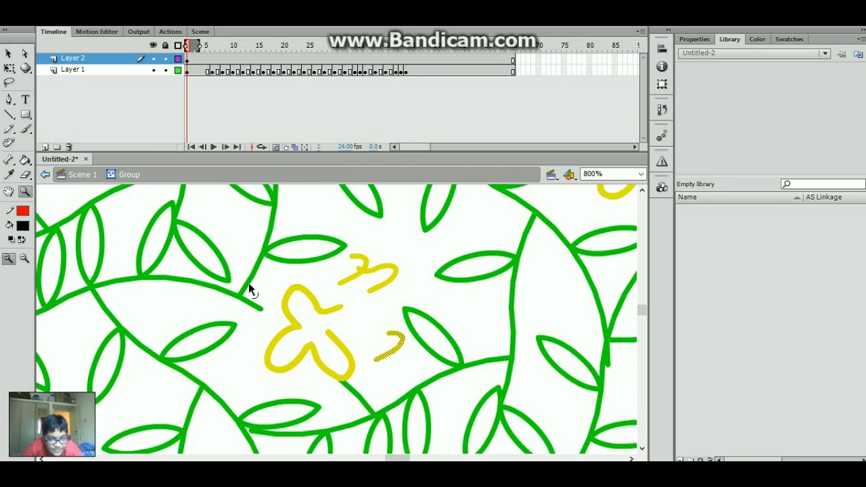
key("ctrl+z")
key("ctrl+z")
key("ctrl+z")
key("ctrl+z")
- Return to Scene 1 at 100% zoom and delete the whole vine-and-flower drawing
left_click(43, 175)
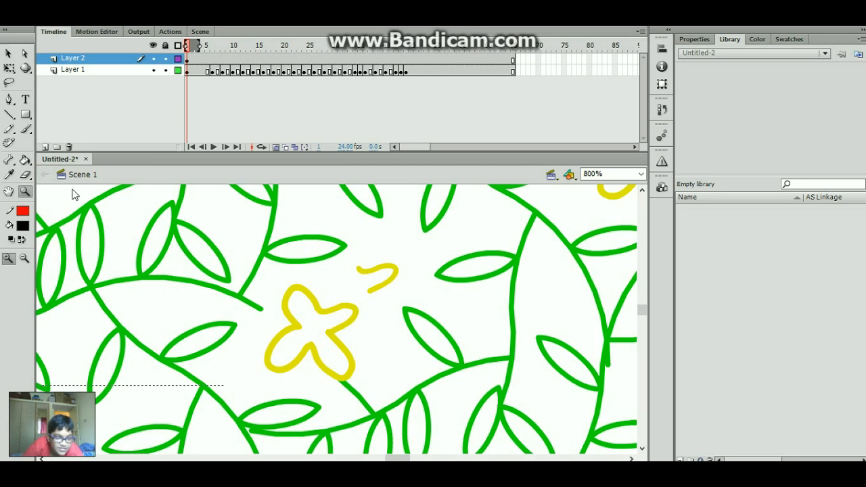
left_click(640, 174)
left_click(602, 228)
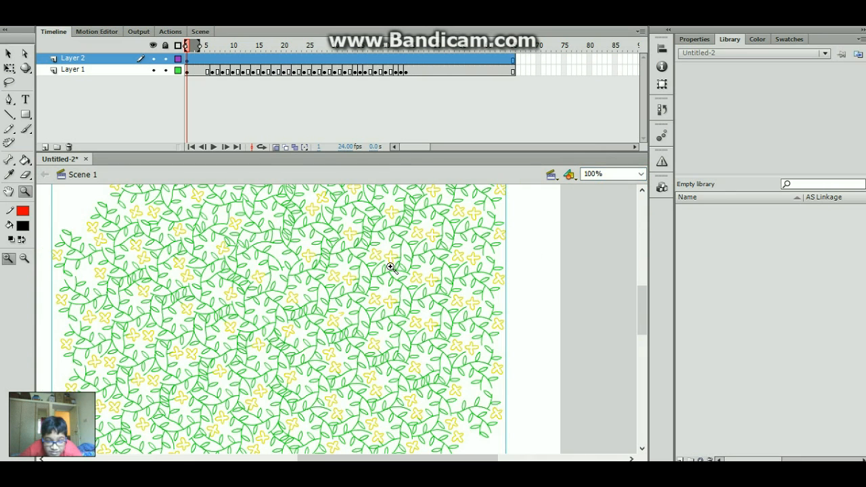
key("q")
left_click(416, 267)
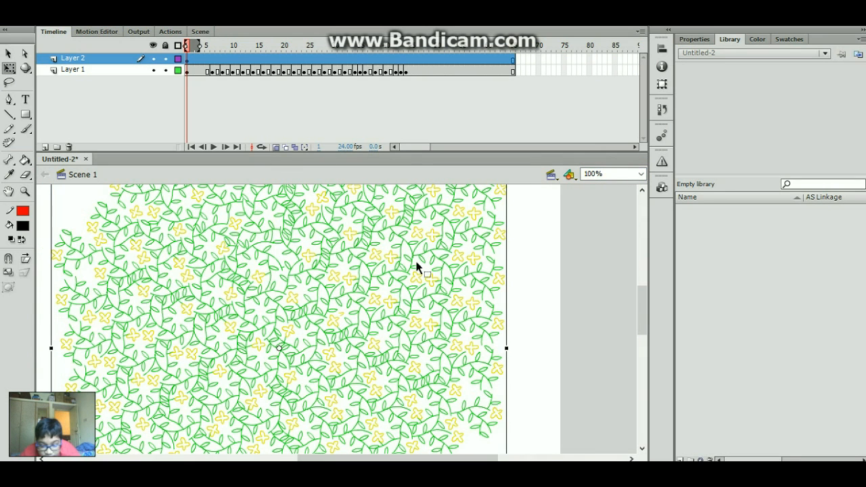
key("Delete")
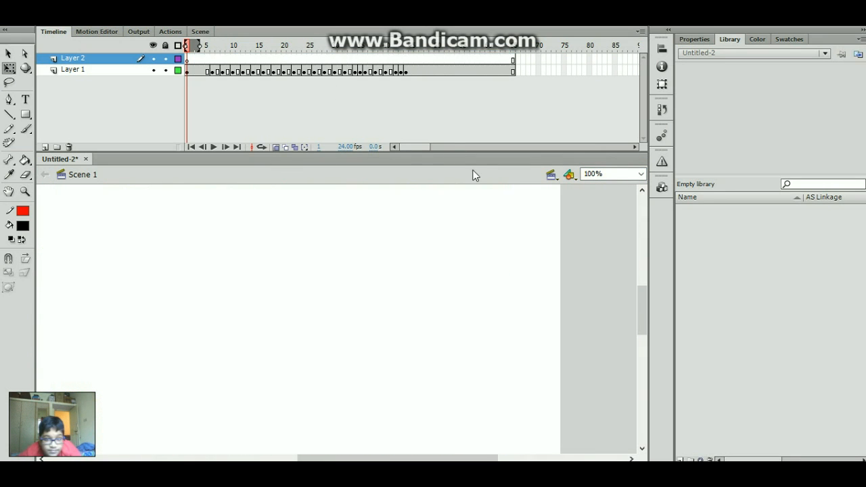
- Scroll the stage to the circle head and scrub through the early frames
left_click_drag(649, 315, 661, 336)
left_click_drag(458, 459, 353, 459)
left_click_drag(349, 45, 197, 73)
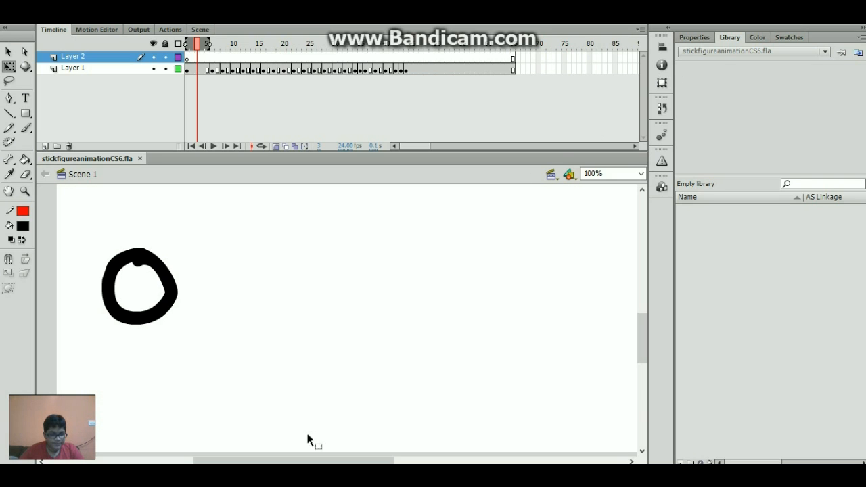
- On frame 1, brush a thick torso line down from the head circle
left_click_drag(323, 463, 283, 463)
key("b")
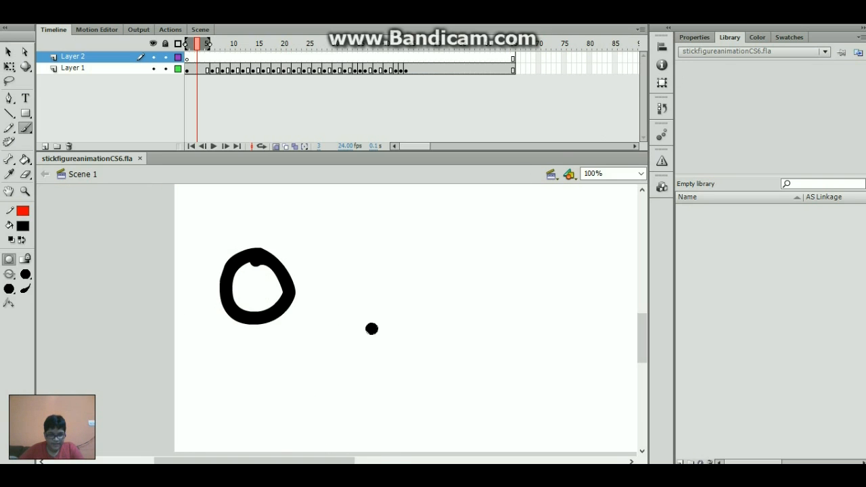
left_click_drag(644, 331, 638, 332)
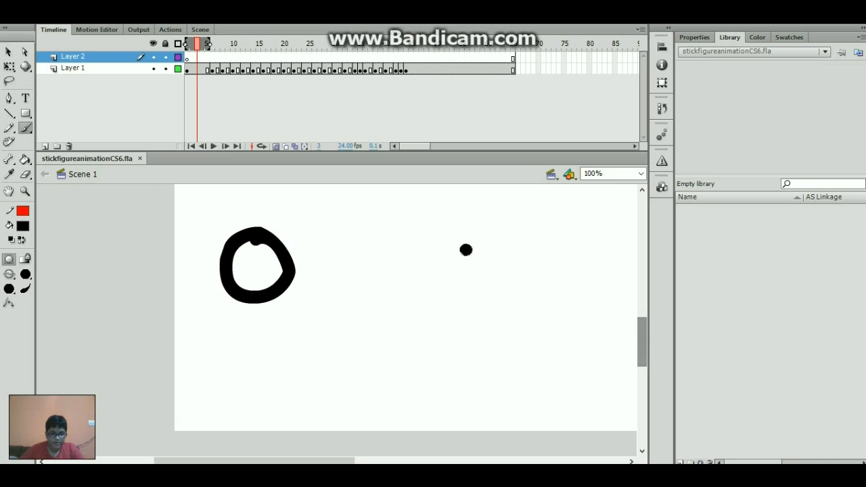
left_click_drag(230, 46, 187, 44)
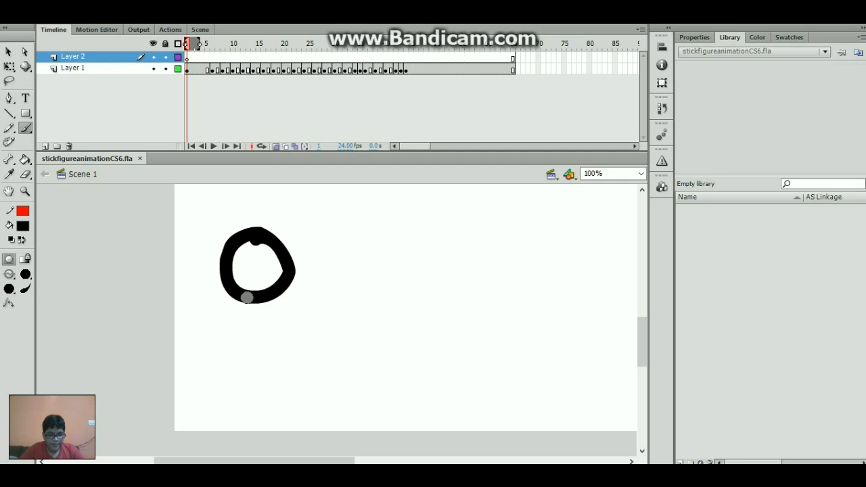
left_click_drag(246, 299, 242, 311)
mouse_move(240, 323)
left_mouse_down()
mouse_move(234, 378)
mouse_move(206, 426)
left_mouse_up()
- Brush a leg angling down-left from the torso, redoing the stroke twice
key("ctrl+z")
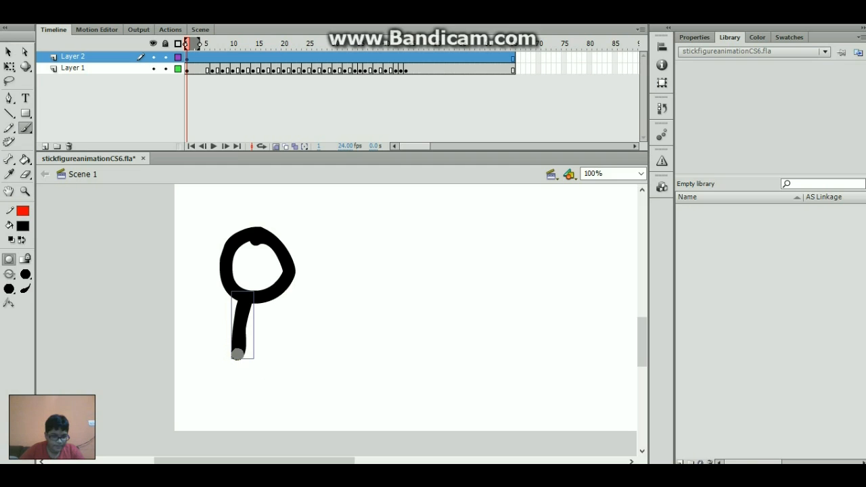
left_click_drag(237, 354, 180, 410)
key("ctrl+z")
mouse_move(238, 354)
left_mouse_down()
mouse_move(230, 381)
mouse_move(190, 429)
left_mouse_up()
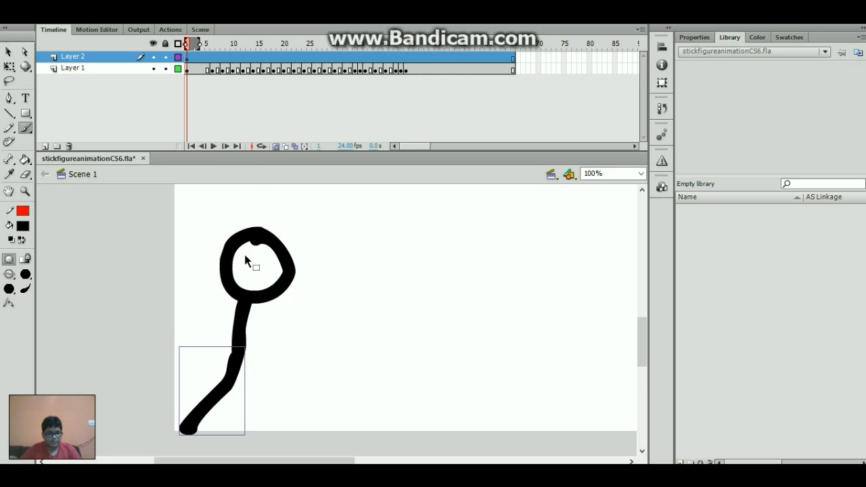
left_click(240, 327, "ctrl+shift")
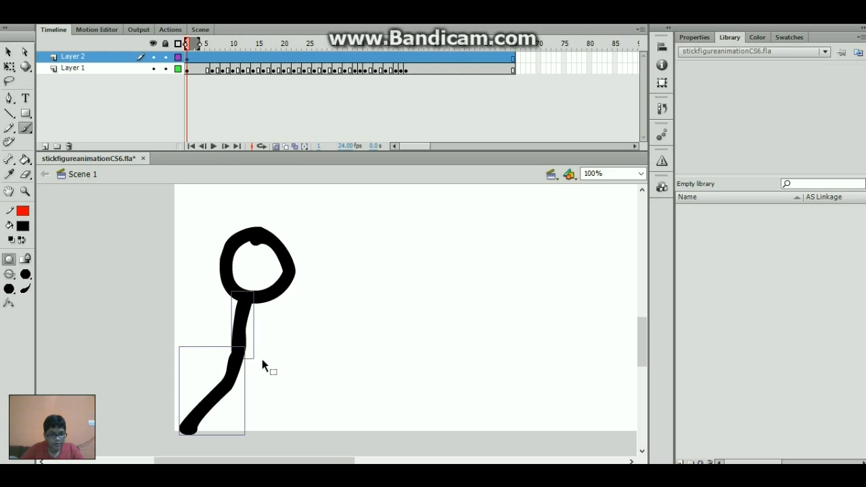
- Undo the accidental delete, brush the second leg down-right, and advance to frame 5
key("Delete")
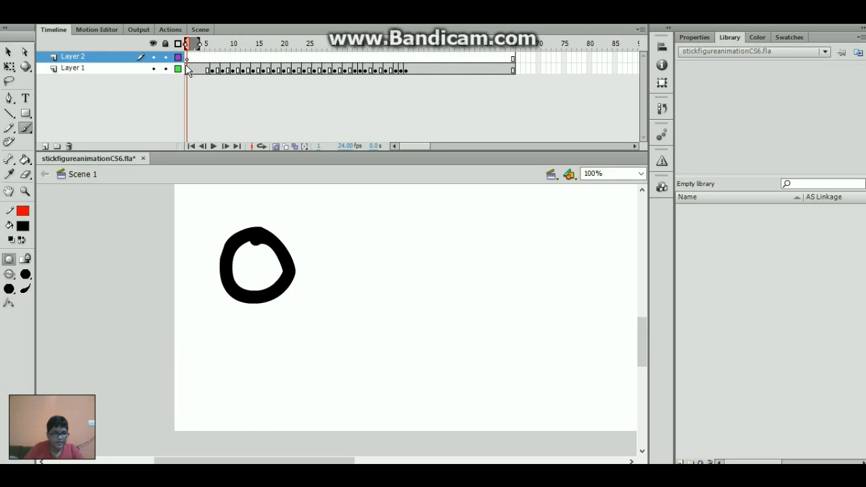
left_click(168, 68)
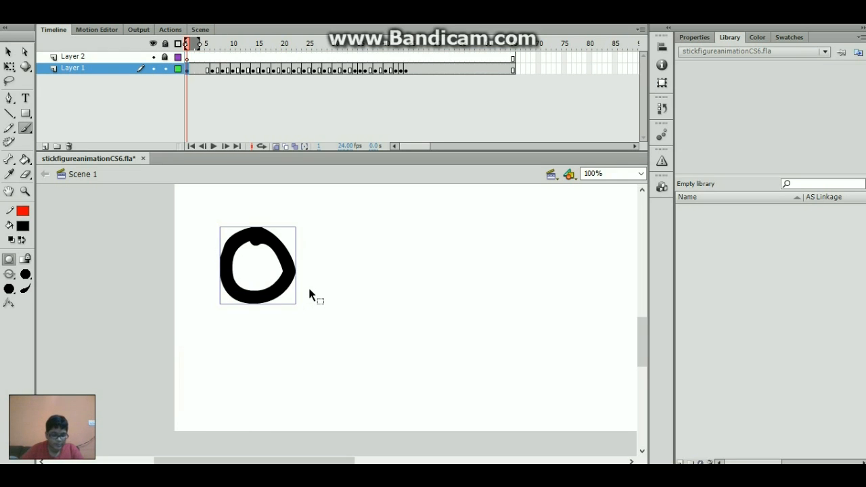
key("ctrl+z")
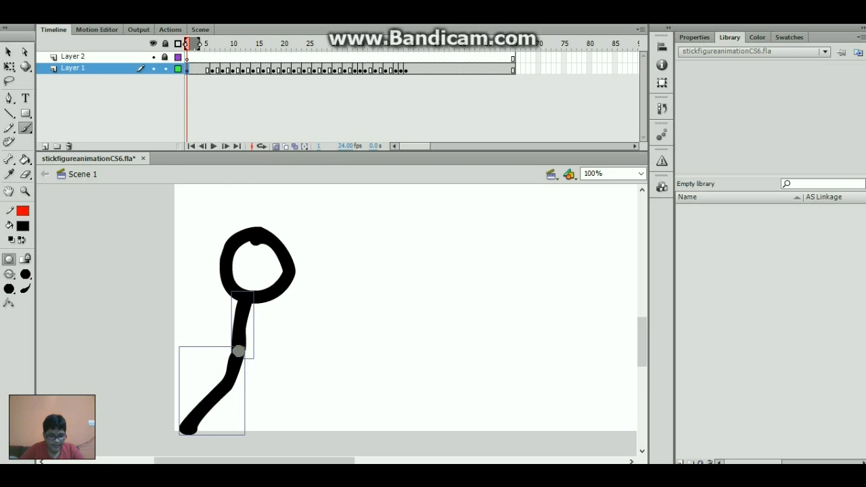
mouse_move(239, 353)
left_mouse_down()
mouse_move(275, 383)
mouse_move(301, 425)
left_mouse_up()
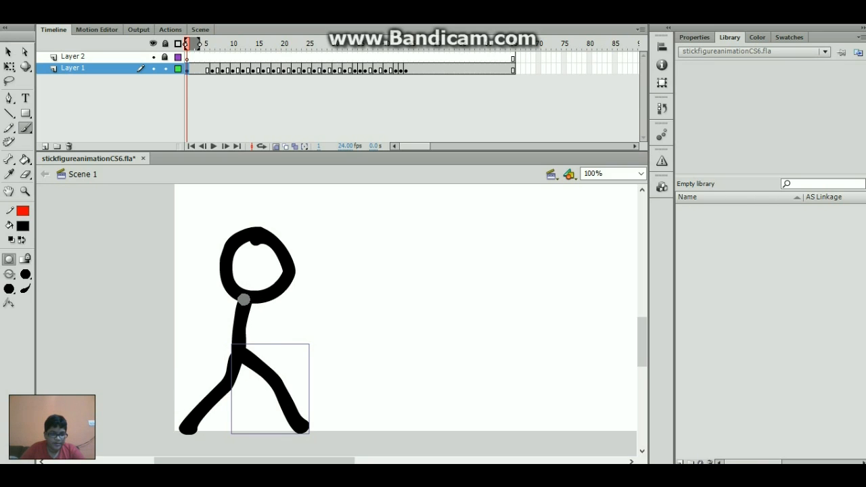
key("period")
key("period")
key("period")
key("period")
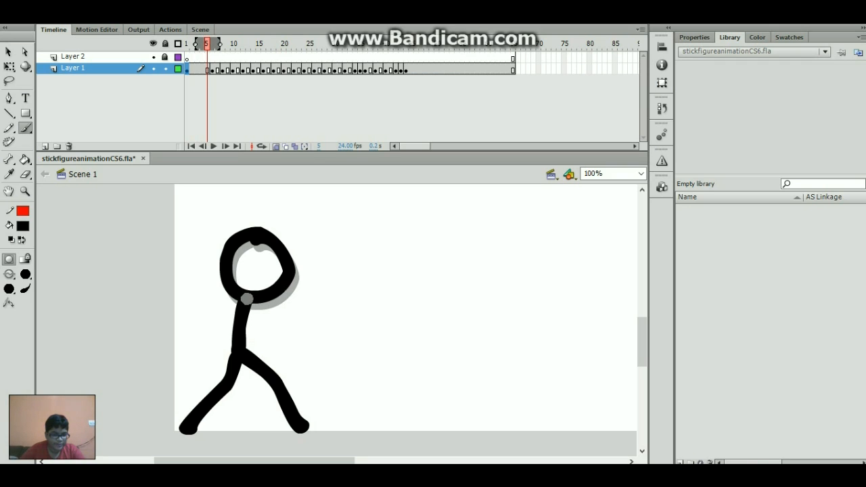
- Brush both arms on frame 5, angling down-right and down-left from the neck
left_click_drag(247, 298, 270, 339)
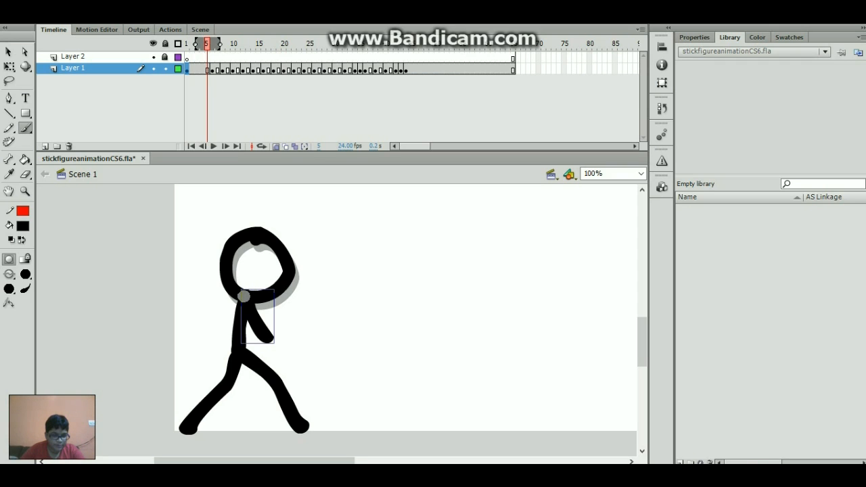
left_click_drag(244, 295, 207, 328)
key("period")
key("period")
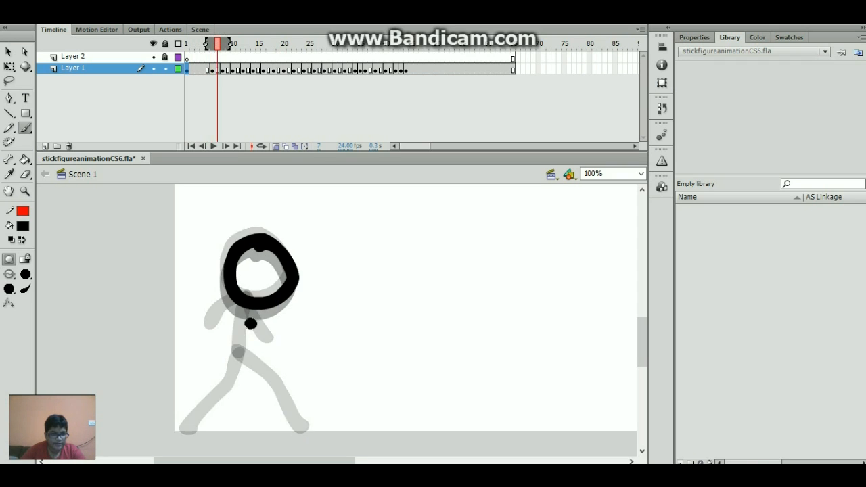
key("comma")
key("comma")
key("period")
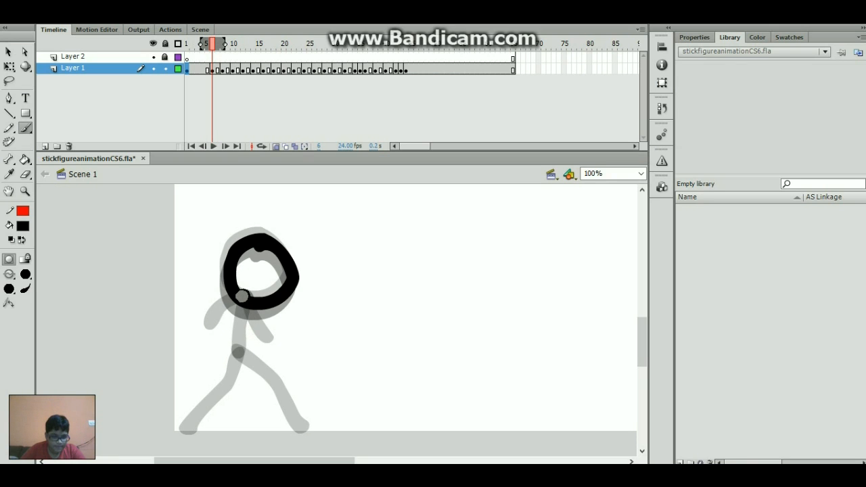
- On frame 6, brush the body and a down-left leg, comparing against neighbouring frames
mouse_move(242, 295)
left_mouse_down()
mouse_move(232, 351)
mouse_move(270, 374)
mouse_move(302, 425)
left_mouse_up()
mouse_move(235, 348)
left_mouse_down()
mouse_move(229, 382)
mouse_move(184, 406)
mouse_move(181, 420)
left_mouse_up()
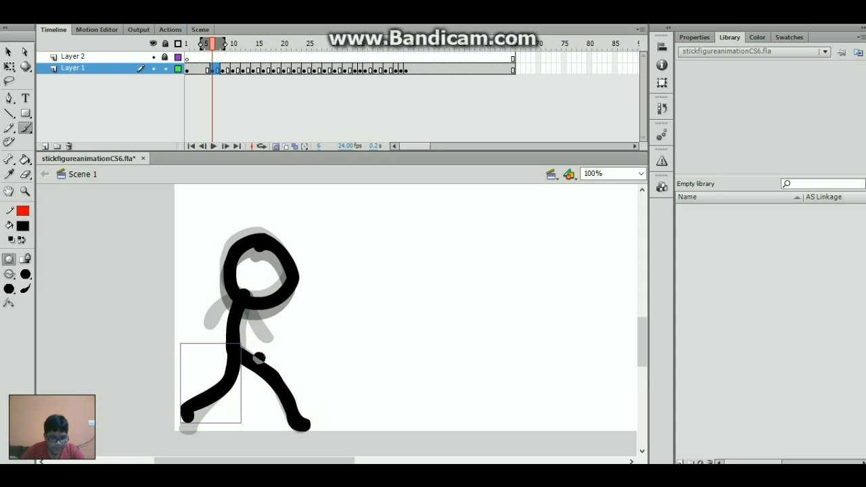
key("comma")
key("period")
key("period")
key("period")
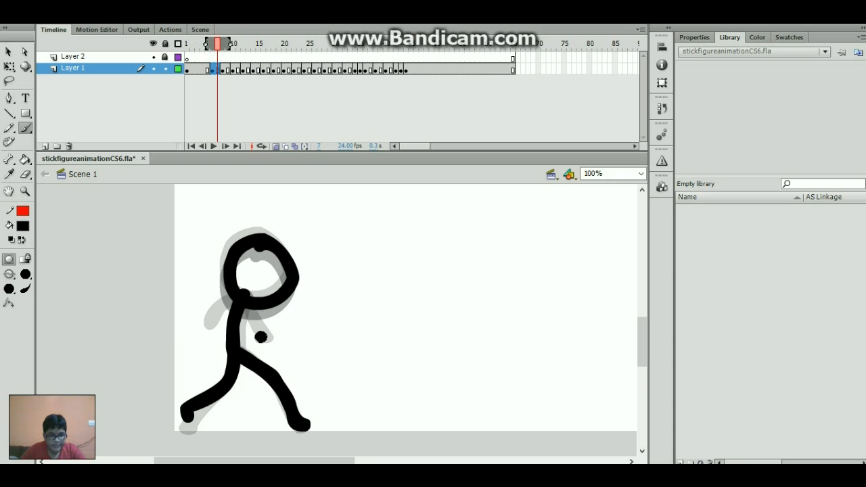
key("comma")
key("comma")
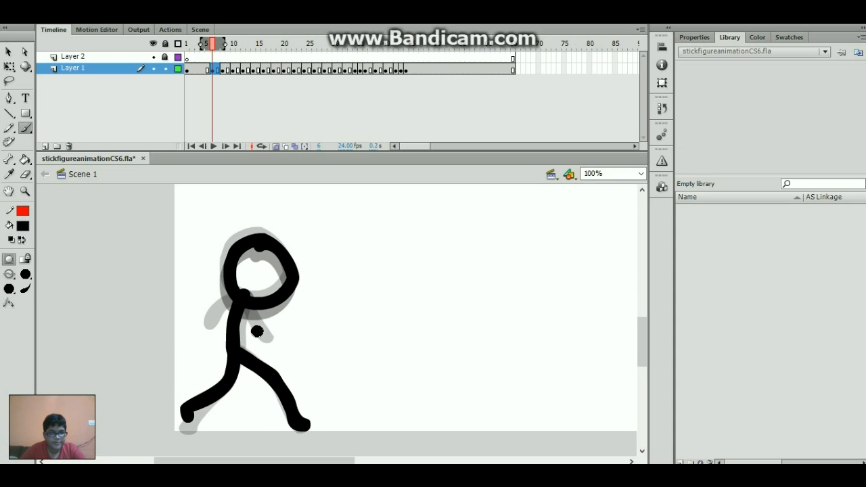
key("period")
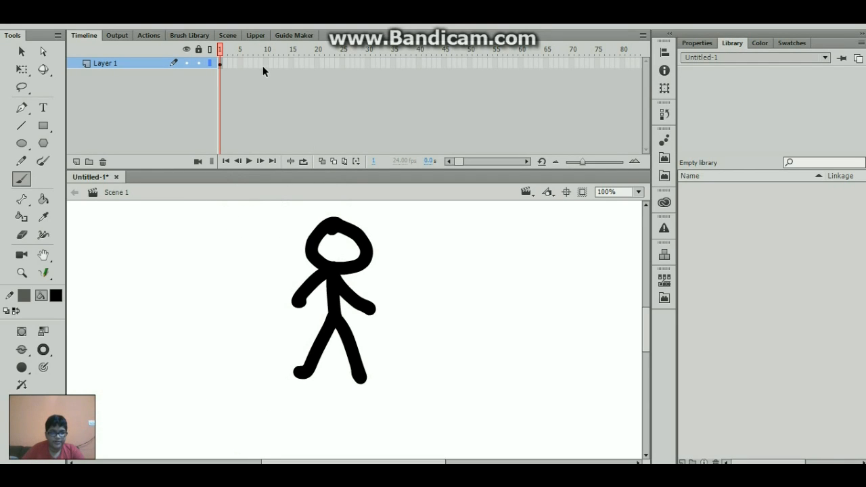
left_click_drag(264, 66, 331, 75)
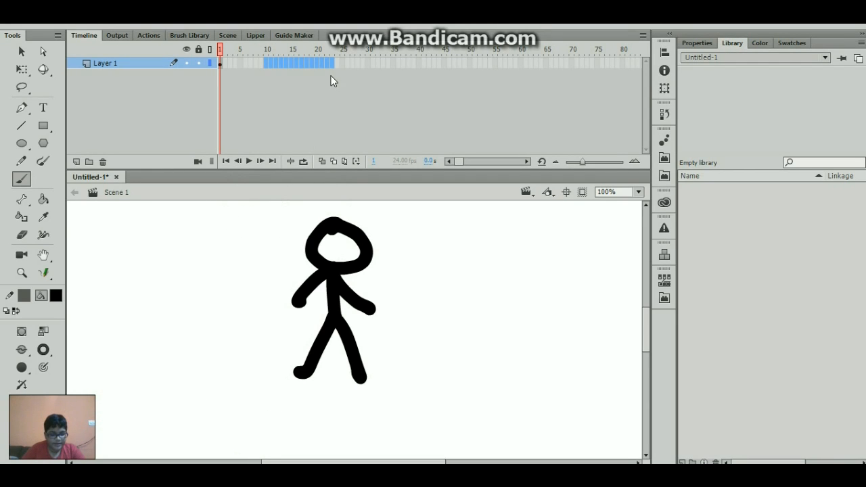
- Extend the timeline to frame 23, then play the animation from frame 7
key("F5")
left_click(251, 63)
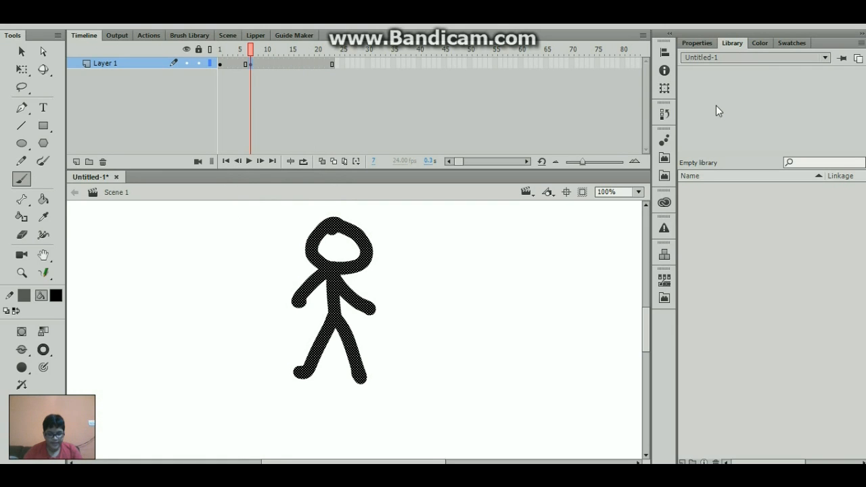
key("Return")
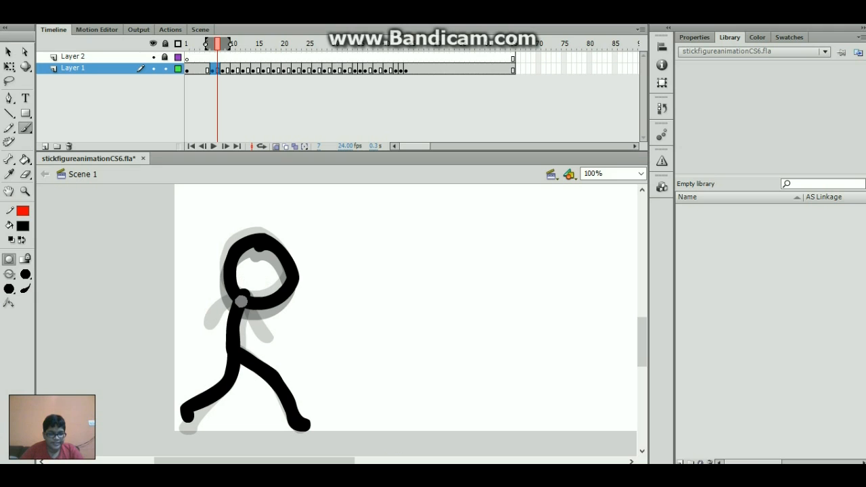
- Briefly pick the Rectangle tool from the shape tools, then return to the Brush Tool
left_click(25, 129)
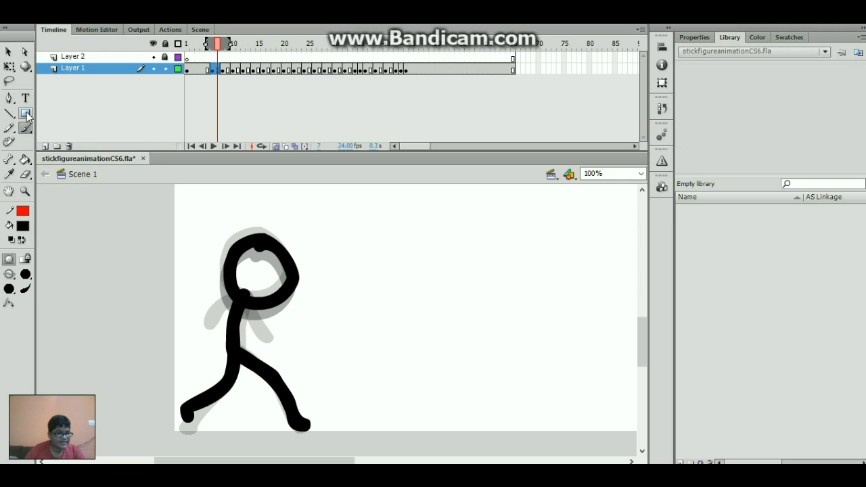
left_click(26, 114)
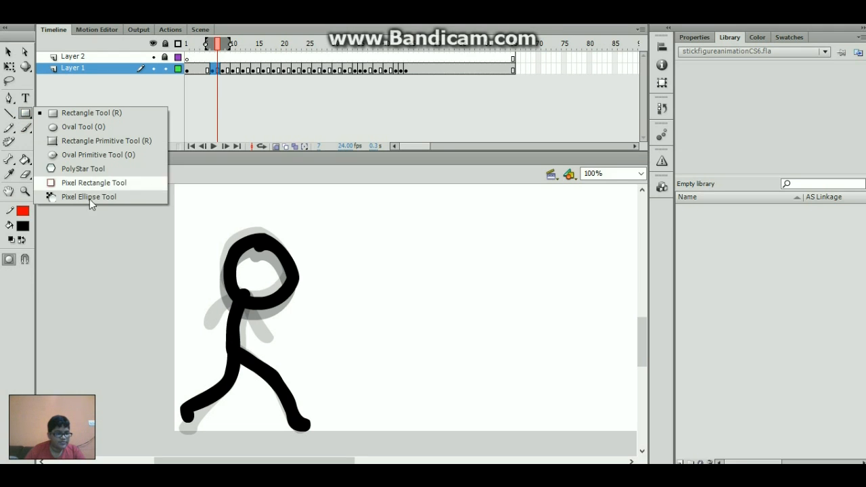
left_click(25, 117)
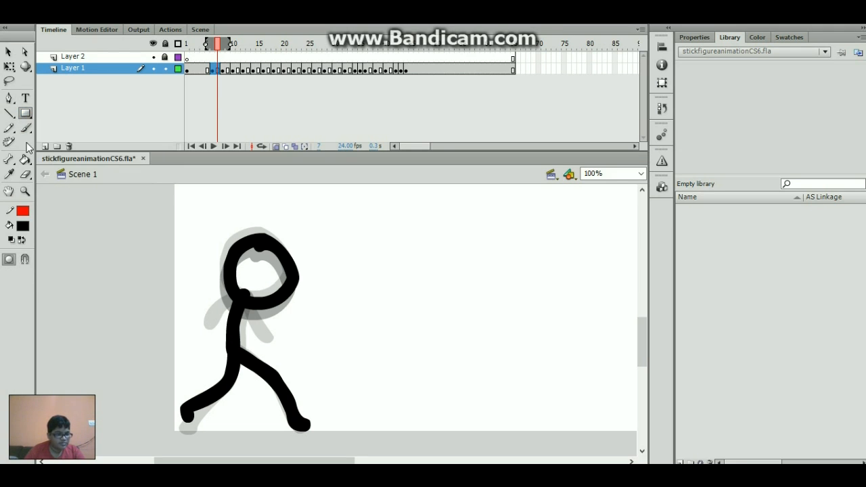
left_click(23, 131)
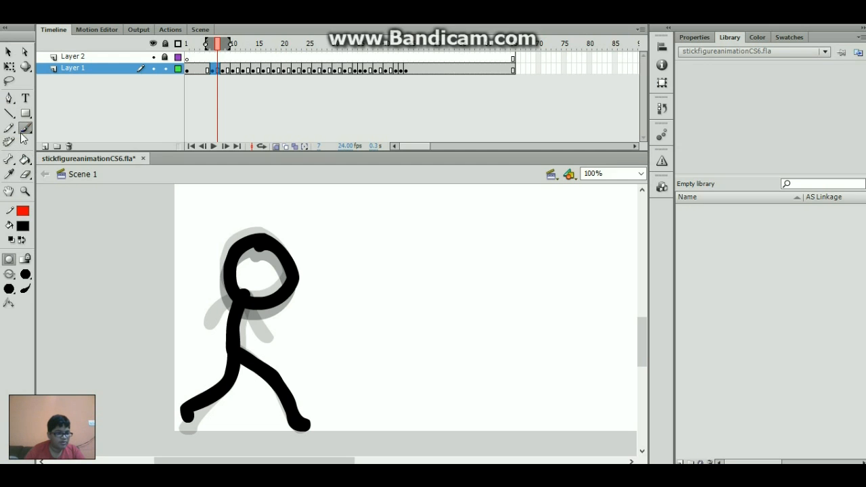
- Try and undo brush mode test strokes, then brush a thick arm back from the frame-7 shoulder
left_click(25, 289)
mouse_move(446, 203)
left_mouse_down()
mouse_move(442, 282)
mouse_move(414, 305)
mouse_move(422, 292)
left_mouse_up()
key("ctrl+z")
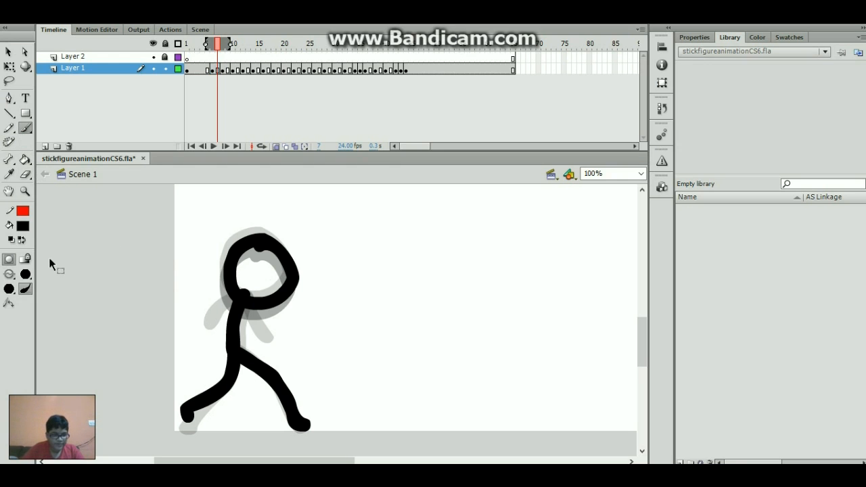
left_click(9, 303)
mouse_move(404, 238)
left_mouse_down()
mouse_move(417, 276)
mouse_move(390, 297)
mouse_move(435, 300)
mouse_move(442, 285)
mouse_move(410, 297)
left_mouse_up()
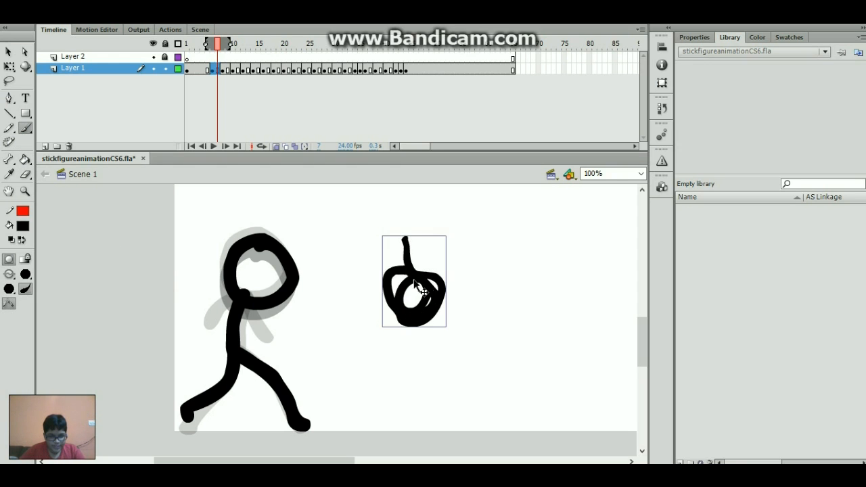
key("ctrl+z")
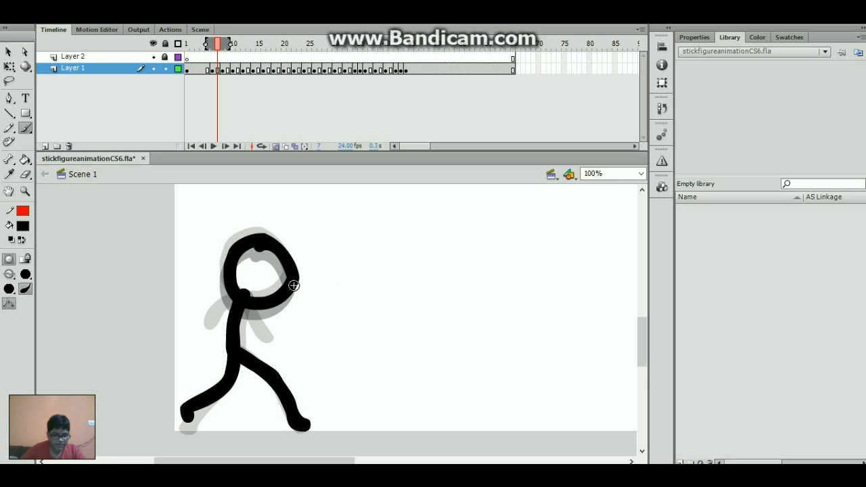
left_click(9, 303)
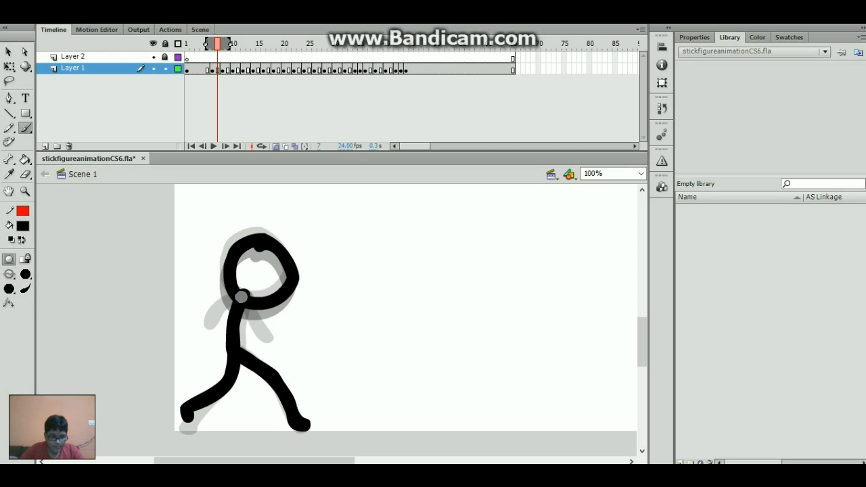
mouse_move(242, 297)
left_mouse_down()
mouse_move(265, 337)
mouse_move(217, 296)
mouse_move(197, 313)
left_mouse_up()
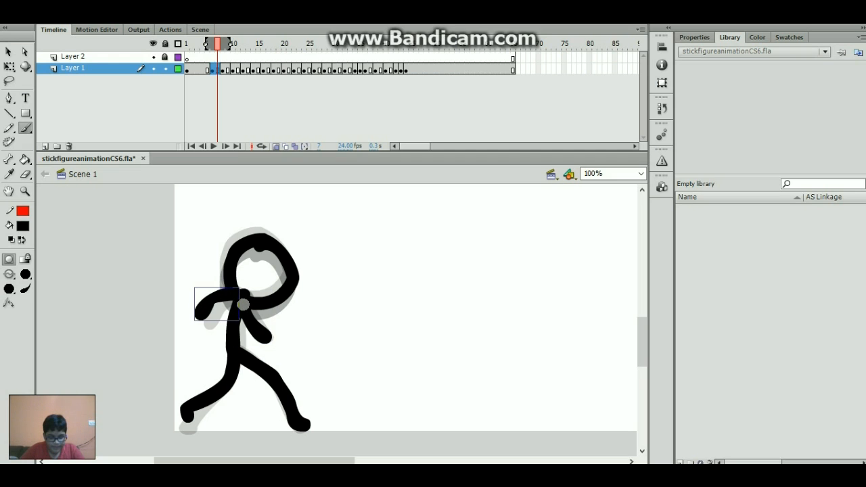
- Brush black bodies and striding legs under the heads on frames 8 and 10
key("period")
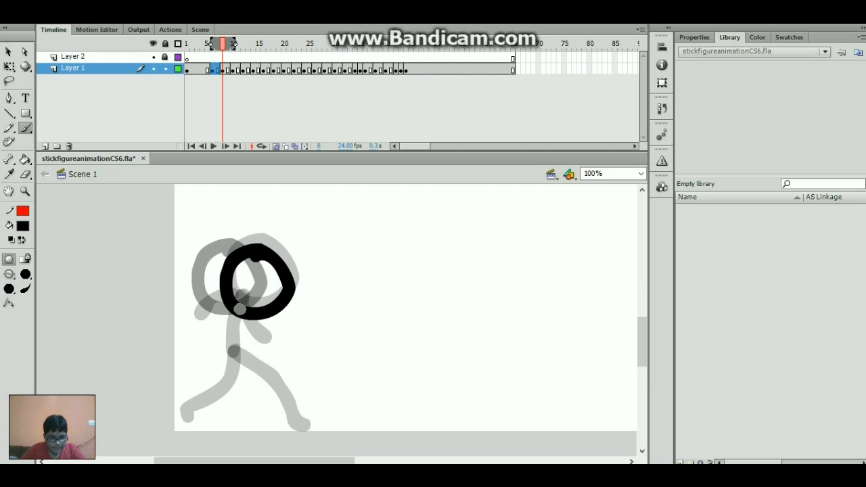
left_click_drag(240, 300, 224, 345)
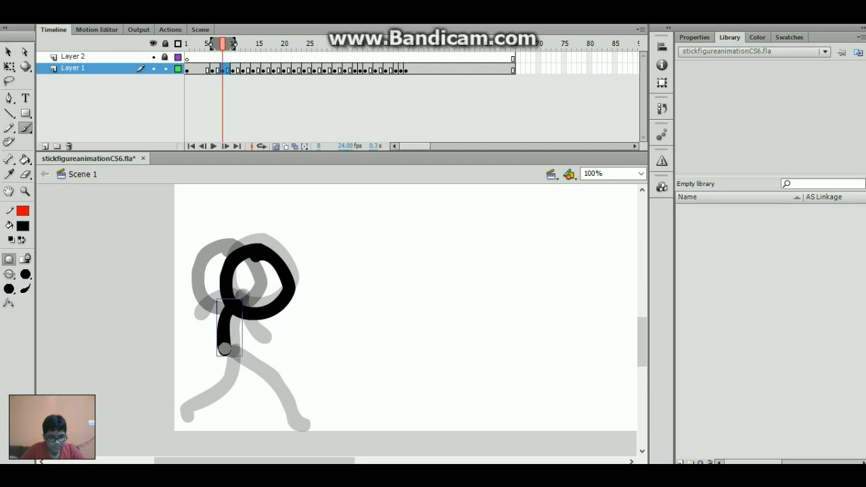
mouse_move(225, 347)
left_mouse_down()
mouse_move(274, 372)
mouse_move(299, 424)
left_mouse_up()
mouse_move(228, 347)
left_mouse_down()
mouse_move(222, 364)
mouse_move(173, 387)
mouse_move(174, 396)
left_mouse_up()
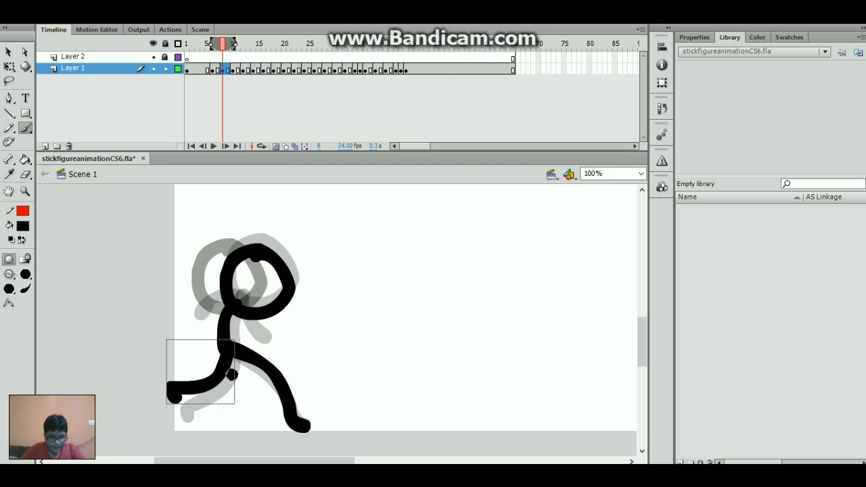
key("period")
key("period")
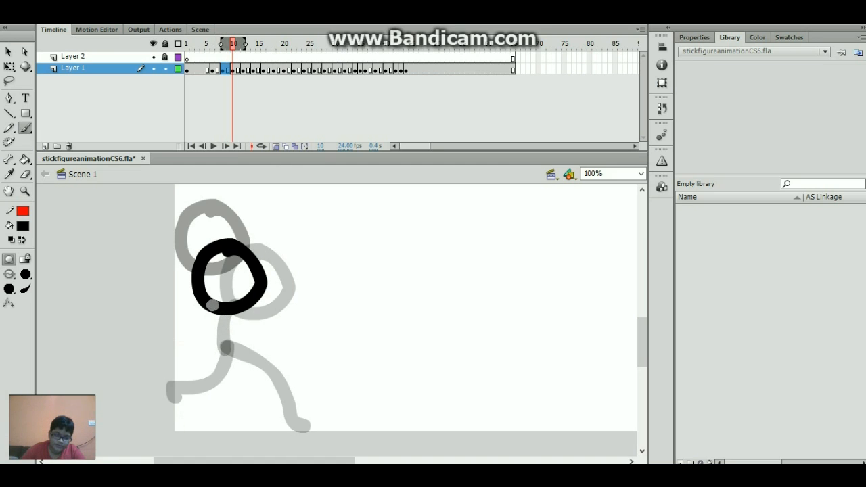
mouse_move(212, 306)
left_mouse_down()
mouse_move(217, 348)
mouse_move(308, 428)
left_mouse_up()
mouse_move(226, 352)
left_mouse_down()
mouse_move(223, 381)
mouse_move(178, 408)
left_mouse_up()
- Brush bodies and legs on frames 12, 14 and 16, leaning the frame-16 body
key("period")
key("period")
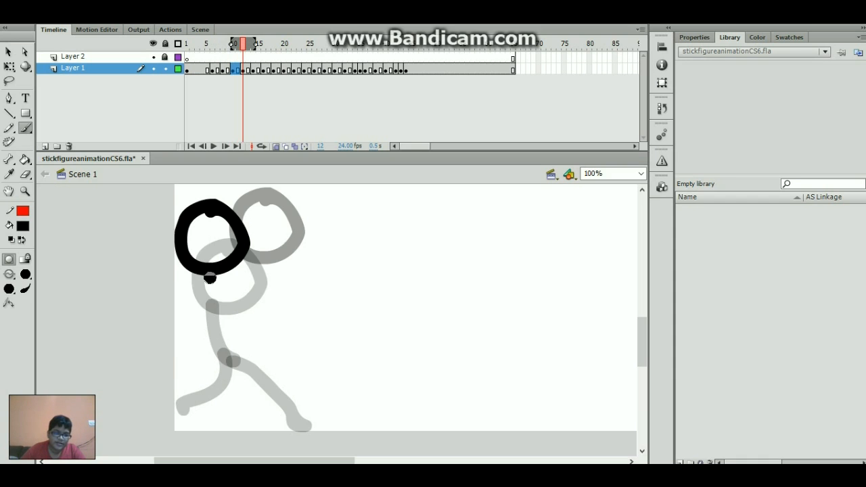
mouse_move(203, 265)
left_mouse_down()
mouse_move(214, 333)
mouse_move(280, 402)
left_mouse_up()
left_click_drag(218, 330, 184, 406)
key("period")
key("period")
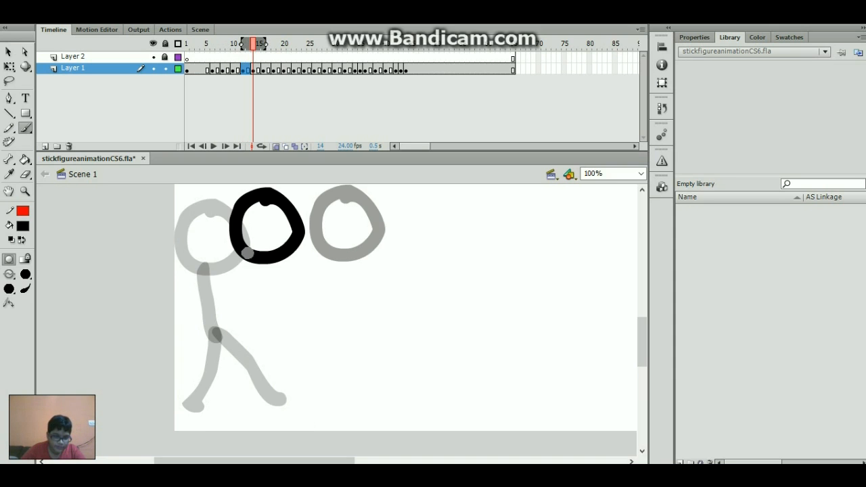
mouse_move(248, 253)
left_mouse_down()
mouse_move(216, 322)
mouse_move(232, 324)
mouse_move(263, 367)
mouse_move(261, 392)
left_mouse_up()
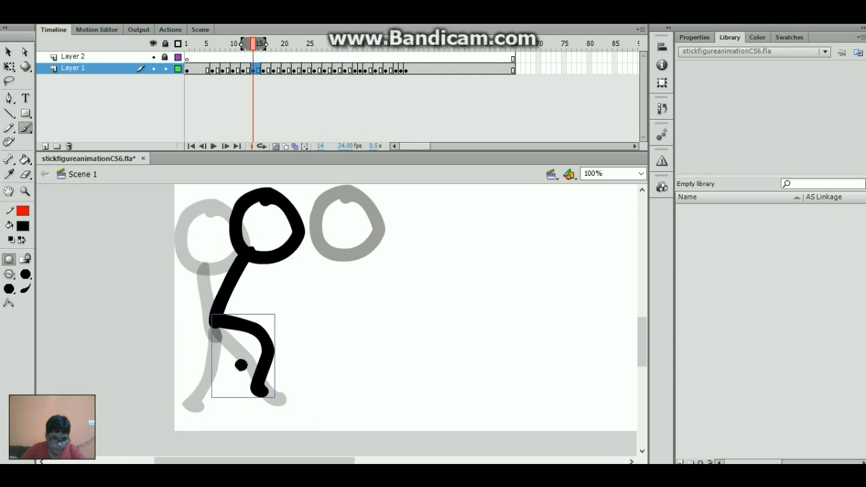
left_click_drag(217, 318, 175, 374)
key("period")
key("period")
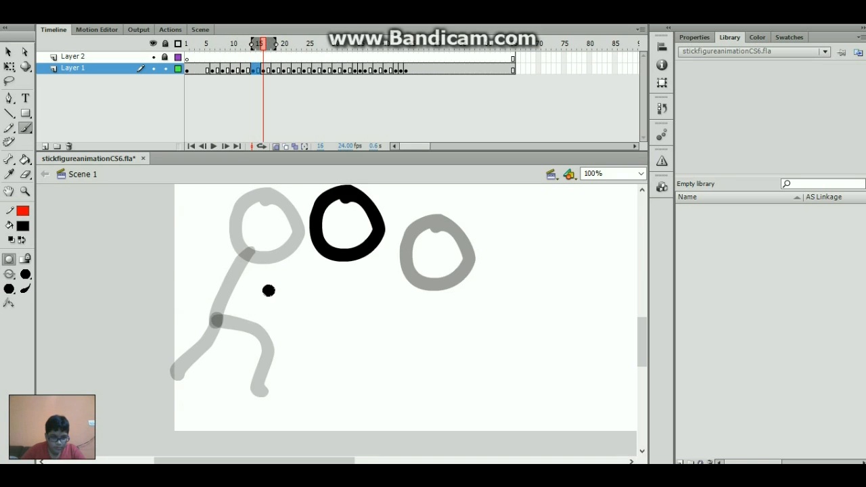
mouse_move(315, 248)
left_mouse_down()
mouse_move(264, 319)
mouse_move(256, 411)
left_mouse_up()
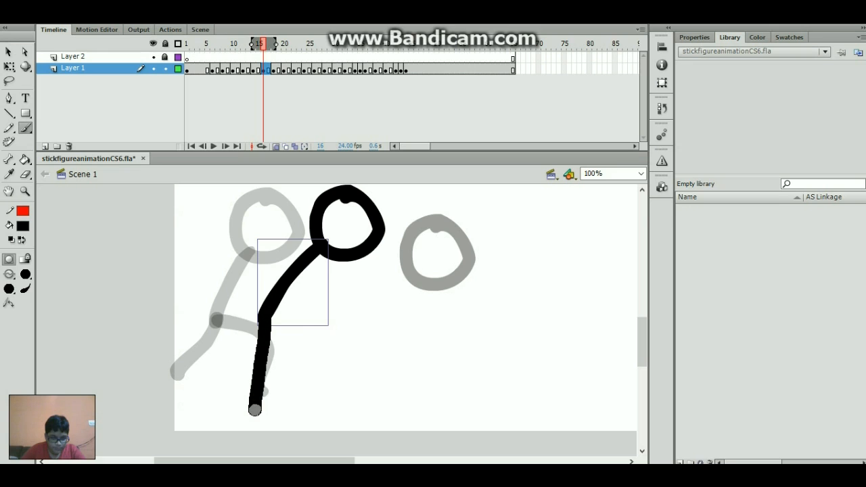
left_click_drag(261, 314, 199, 348)
- Brush the leaning body and a leg on frame 18, then play the animation
key("period")
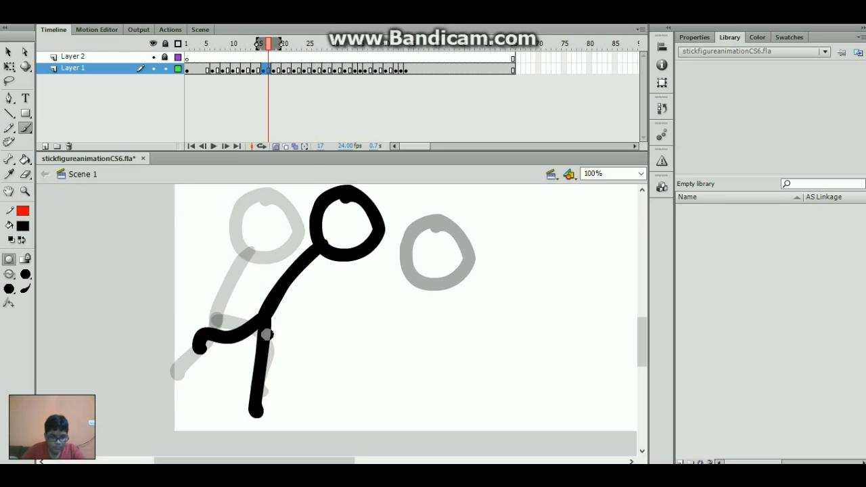
key("period")
mouse_move(405, 275)
left_mouse_down()
mouse_move(303, 329)
mouse_move(290, 396)
mouse_move(267, 427)
left_mouse_up()
left_click_drag(303, 326, 239, 351)
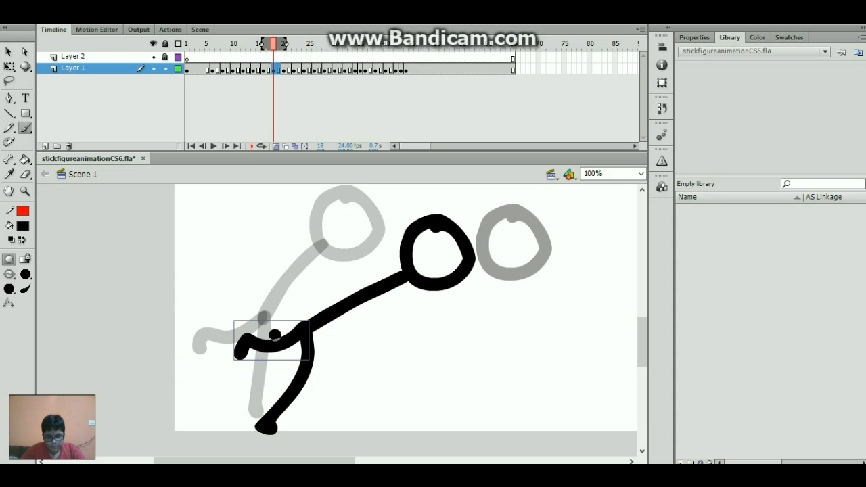
key("comma")
key("comma")
key("comma")
key("comma")
key("comma")
key("comma")
key("comma")
key("comma")
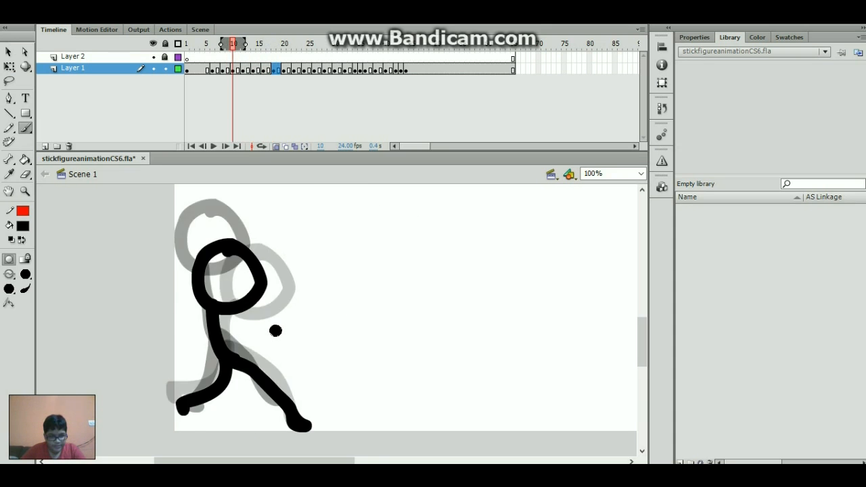
key("Return")
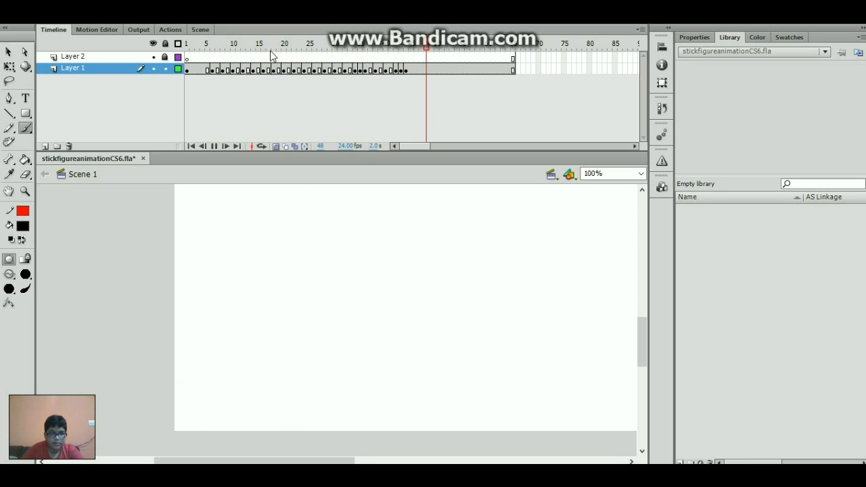
- Stop playback, delete the two old leg strokes and repaint a thicker leg from the hip
left_click_drag(272, 56, 257, 68)
left_click(258, 69)
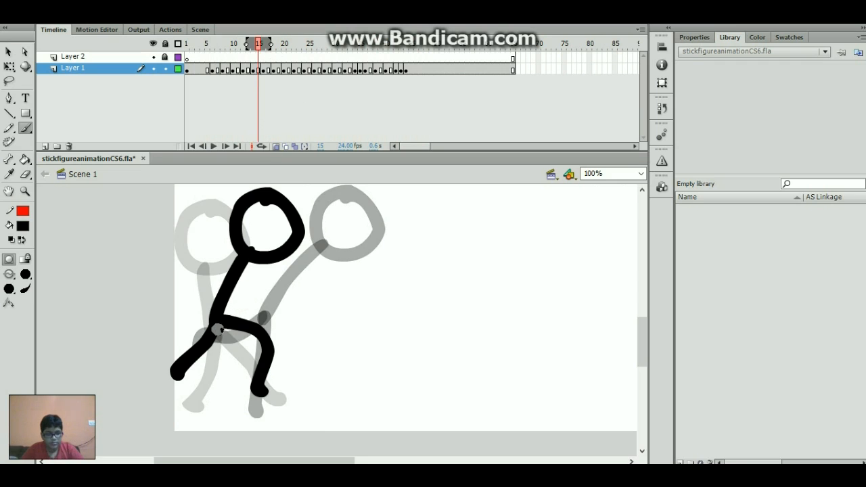
left_click(206, 345)
left_click(269, 349, "shift")
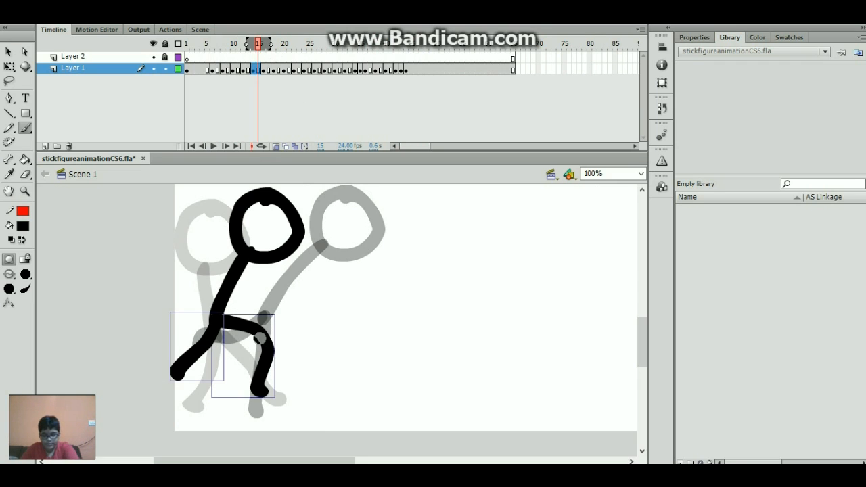
key("Delete")
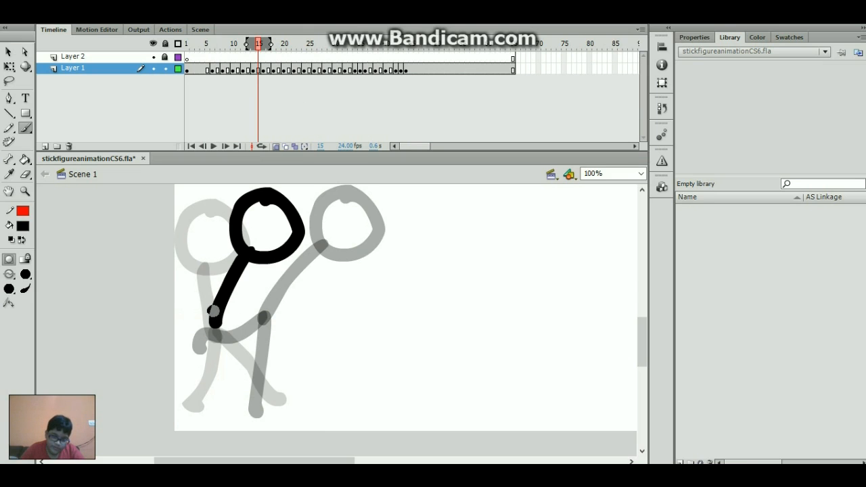
mouse_move(216, 313)
left_mouse_down()
mouse_move(232, 348)
mouse_move(237, 417)
left_mouse_up()
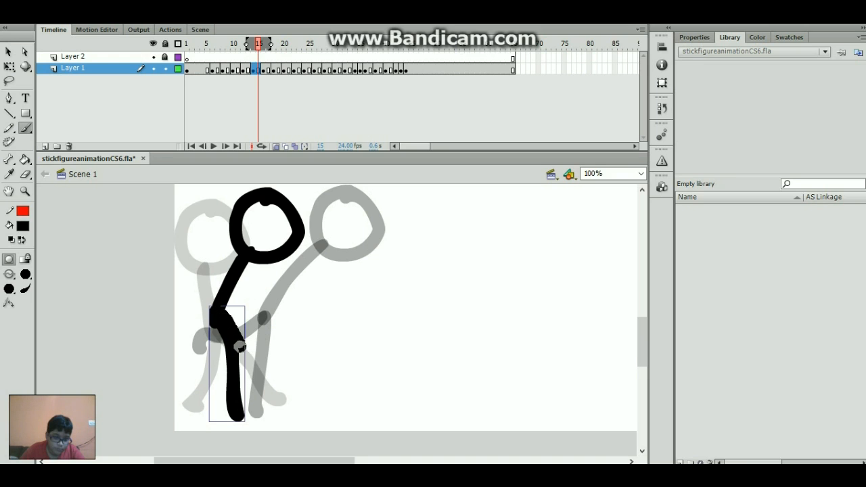
left_click_drag(240, 347, 228, 391)
- Step back and forth through neighbouring frames to compare poses, ending on frame 12
key("comma")
key("period")
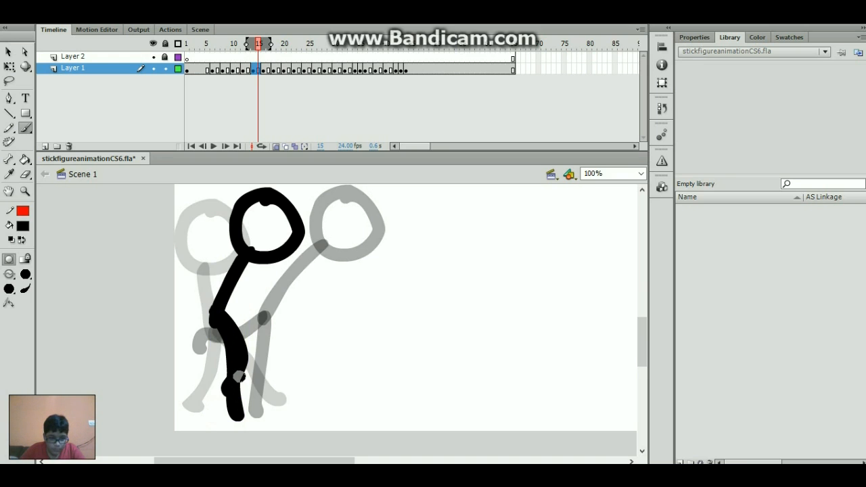
key("comma")
key("comma")
key("period")
key("period")
key("period")
key("period")
key("period")
key("period")
key("period")
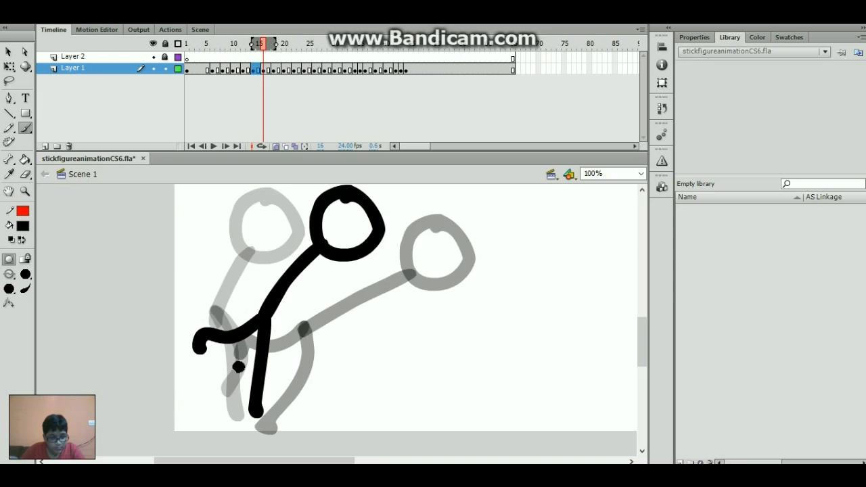
key("comma")
key("comma")
key("comma")
key("comma")
key("comma")
key("comma")
key("comma")
key("comma")
key("comma")
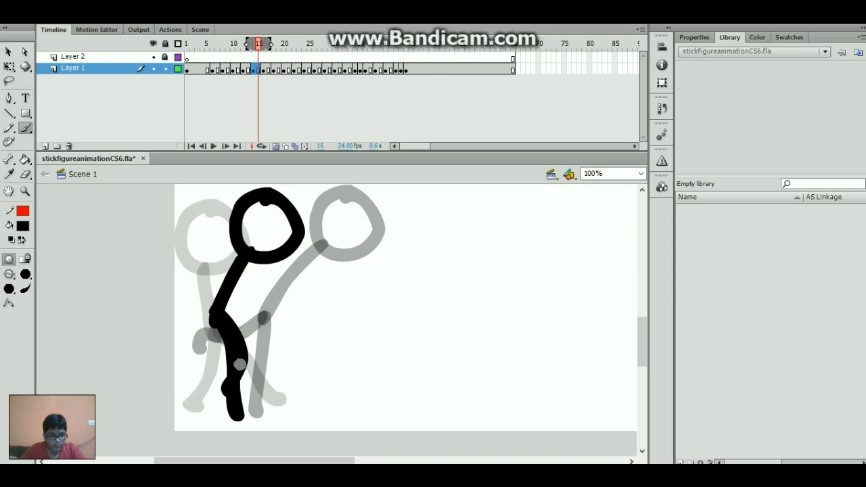
key("comma")
key("period")
key("period")
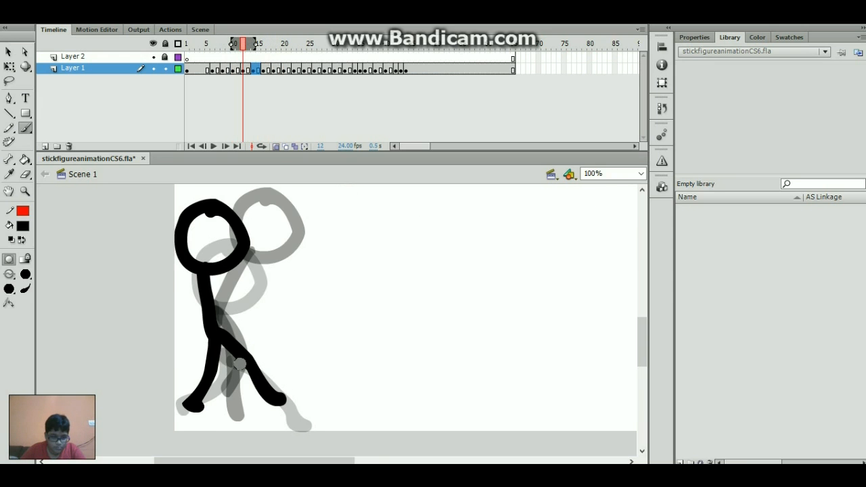
- Delete frame 12's old legs and brush a new bent leg from the hip on frame 13
left_click(250, 377, "ctrl")
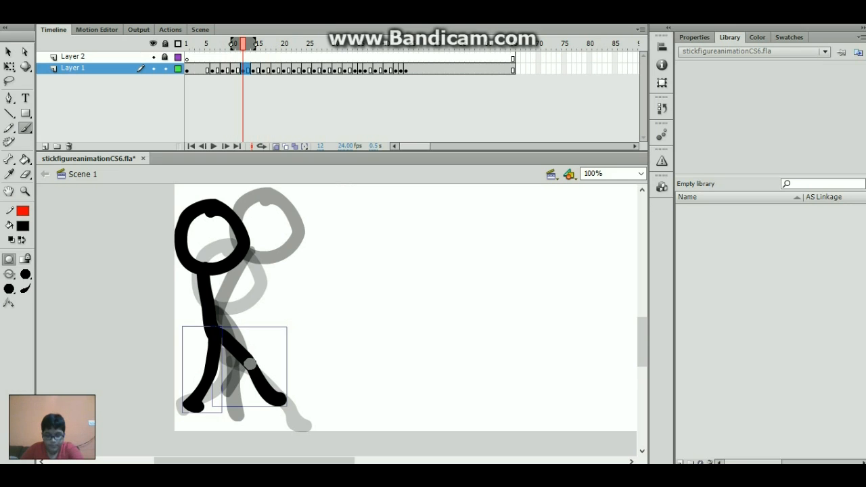
key("Delete")
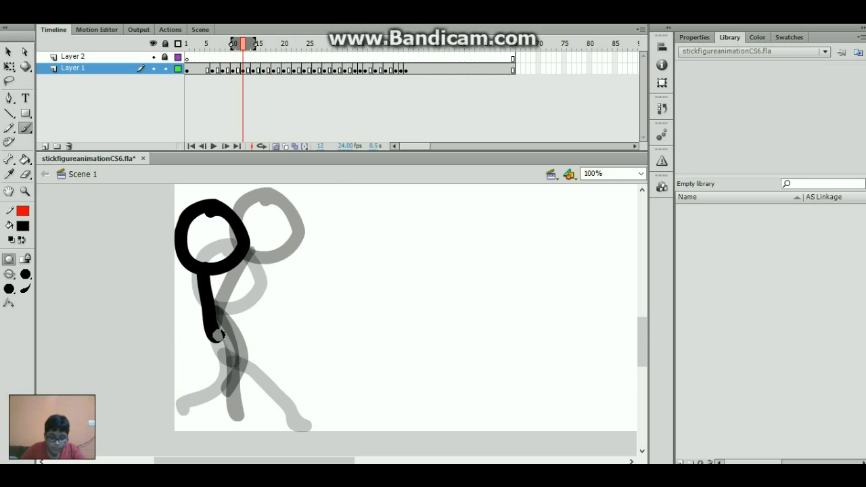
key("period")
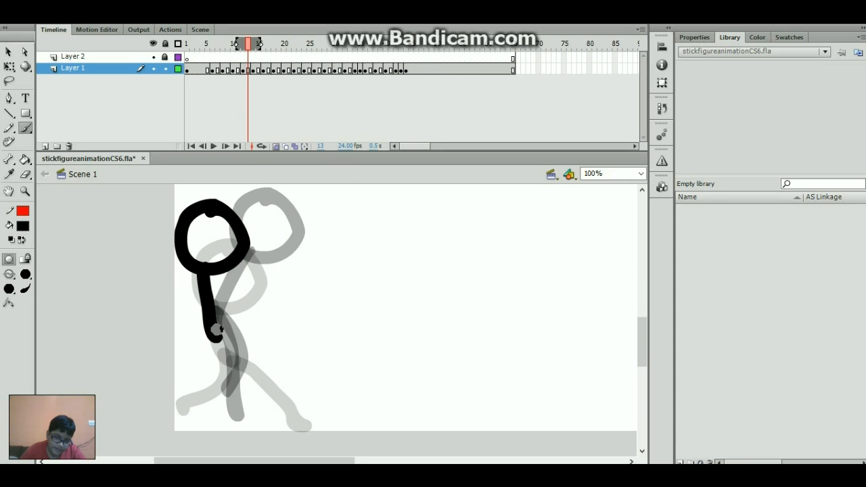
mouse_move(221, 329)
left_mouse_down()
mouse_move(257, 362)
mouse_move(260, 406)
mouse_move(220, 359)
mouse_move(210, 415)
left_mouse_up()
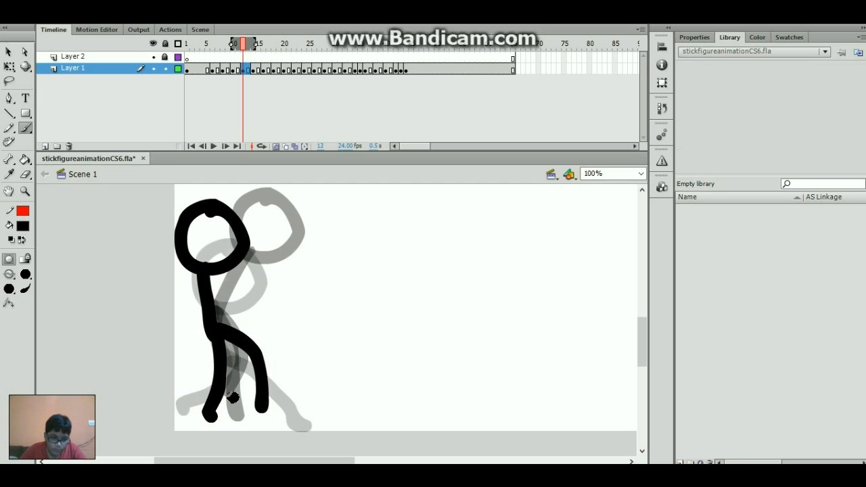
key(".")
key(".")
key(".")
key(".")
key(".")
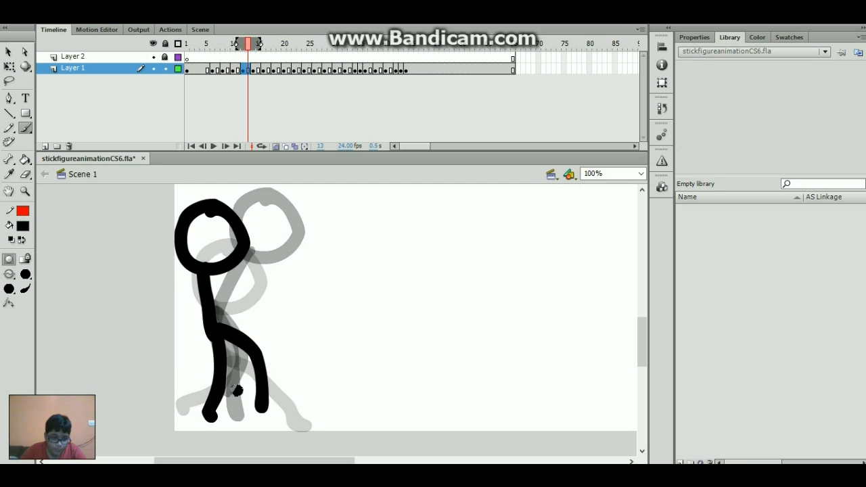
key(".")
key(".")
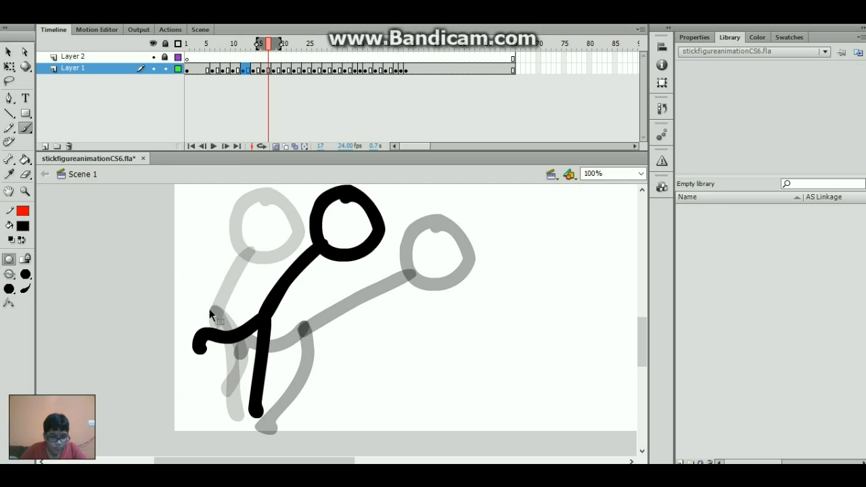
- Delete the old leg strokes and try new bent leg strokes, undoing the unwanted ones
left_click_drag(210, 311, 258, 383)
key("Delete")
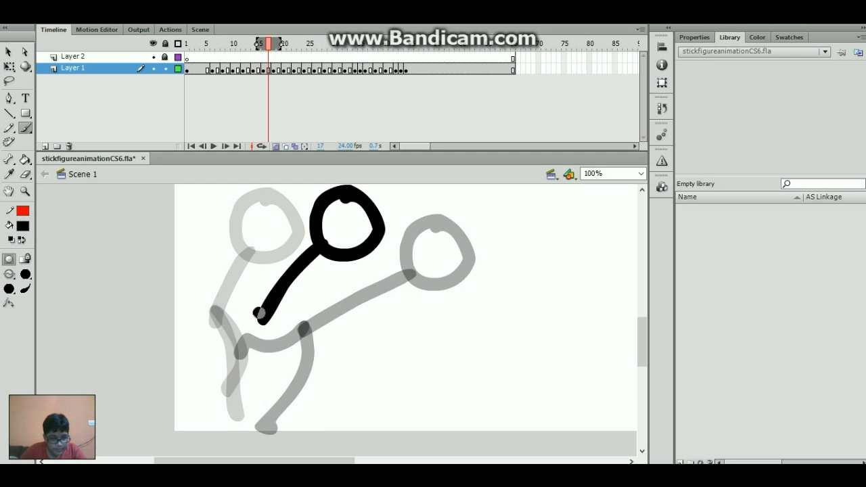
key(".")
key(".")
key(".")
key(".")
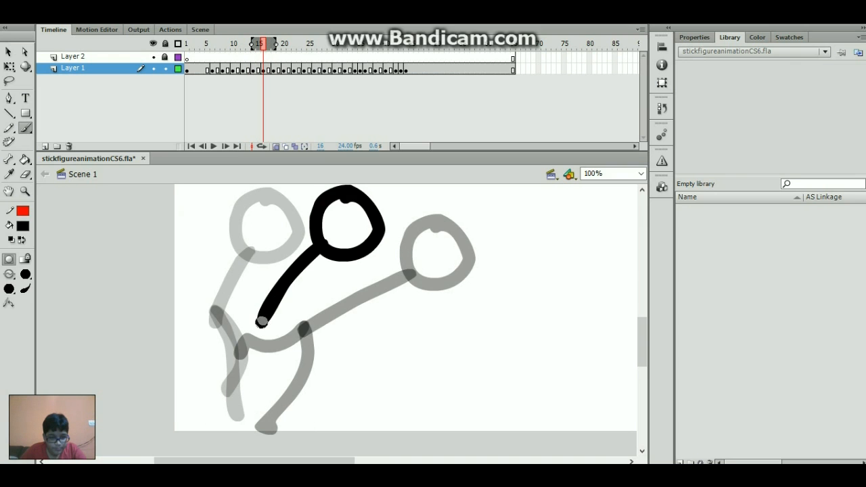
mouse_move(259, 313)
left_mouse_down()
mouse_move(247, 358)
mouse_move(220, 374)
left_mouse_up()
key("ctrl+z")
mouse_move(232, 357)
left_mouse_down()
mouse_move(265, 361)
mouse_move(274, 347)
mouse_move(268, 326)
left_mouse_up()
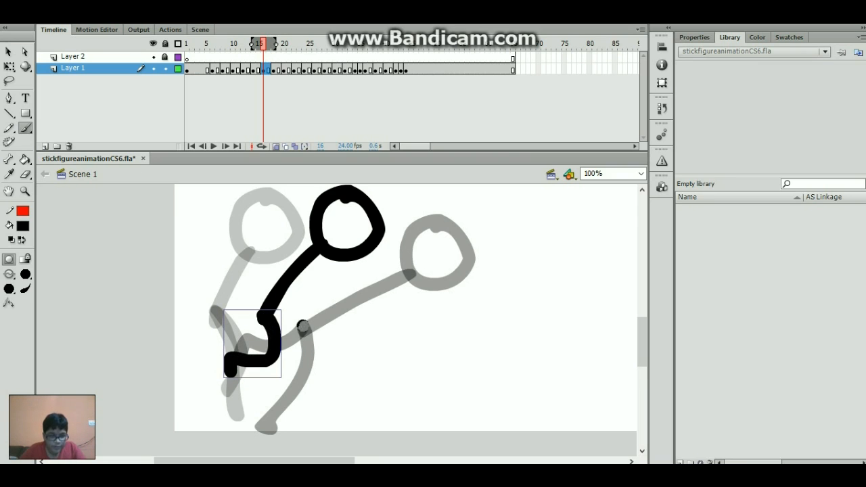
mouse_move(337, 279)
left_mouse_down()
mouse_move(386, 337)
mouse_move(375, 409)
mouse_move(397, 410)
left_mouse_up()
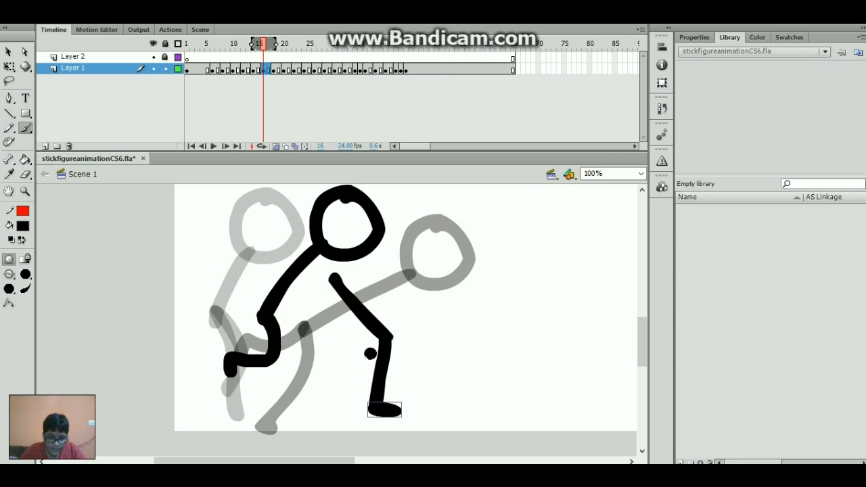
key("ctrl+z")
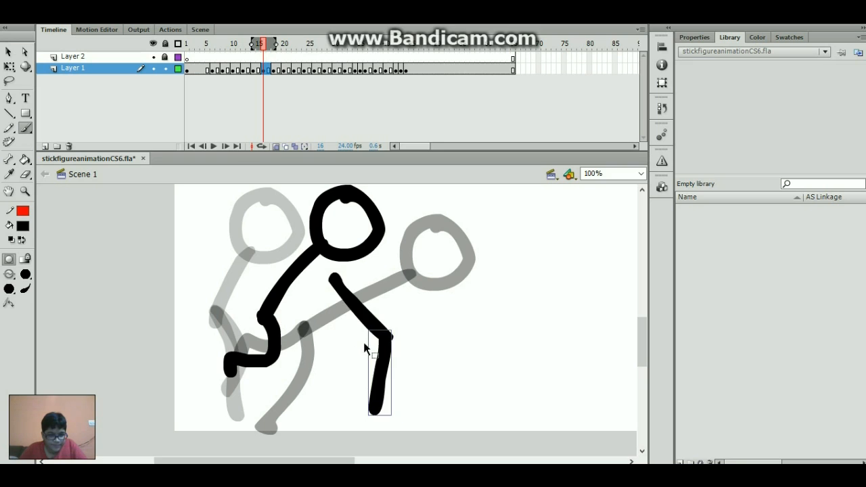
key("ctrl+z")
key("ctrl+z")
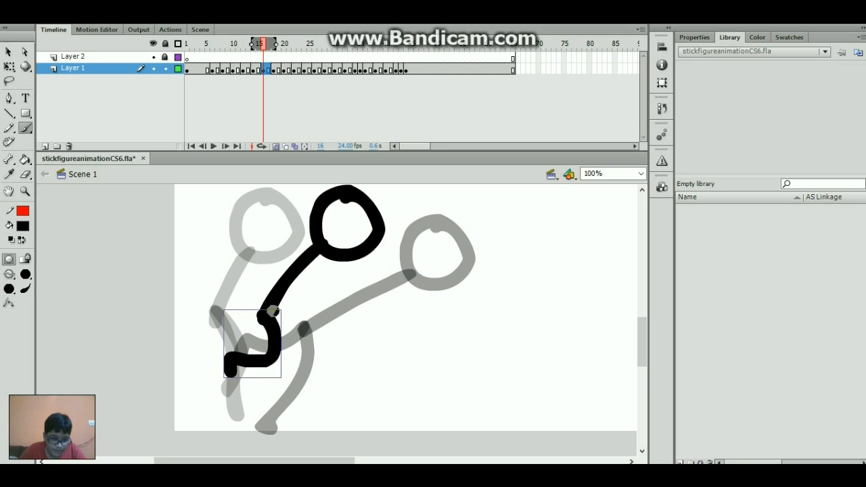
- Brush a new front leg curving down from the hip, then play the animation
mouse_move(270, 313)
left_mouse_down()
mouse_move(281, 371)
mouse_move(255, 423)
left_mouse_up()
key("comma")
key("comma")
key("period")
key("period")
key("period")
key("period")
key("period")
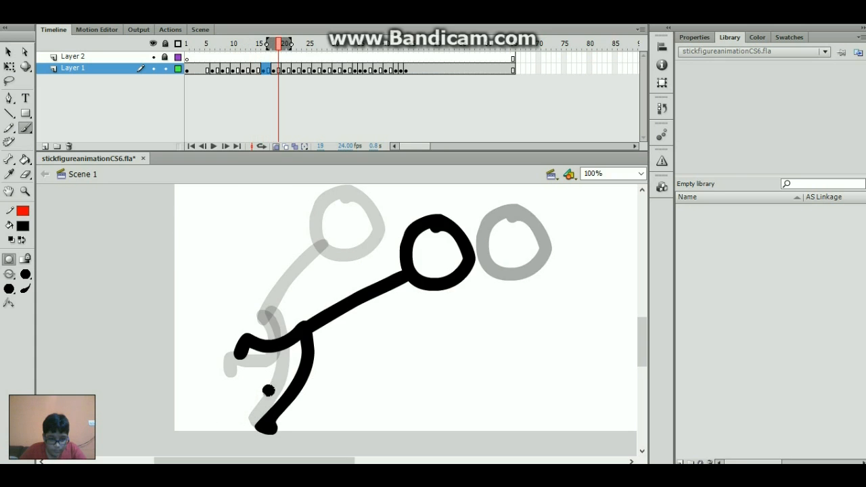
key("comma")
key("comma")
key("comma")
key("comma")
key("comma")
key("comma")
key("comma")
key("comma")
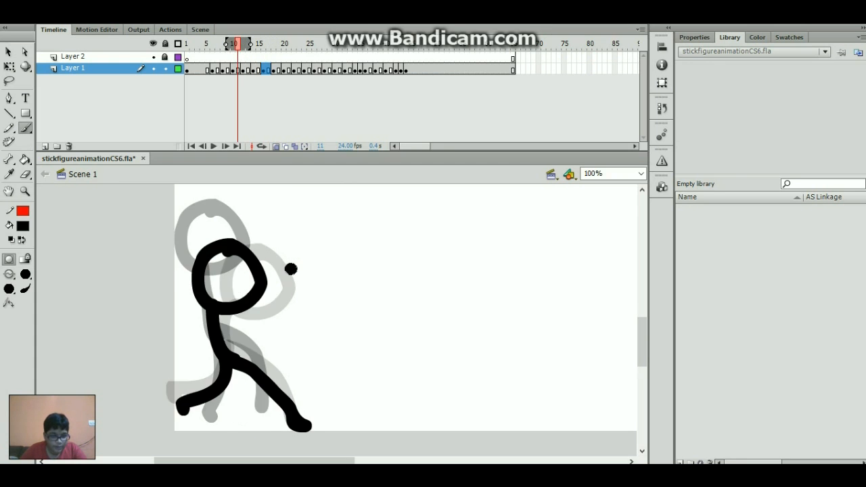
key("Return")
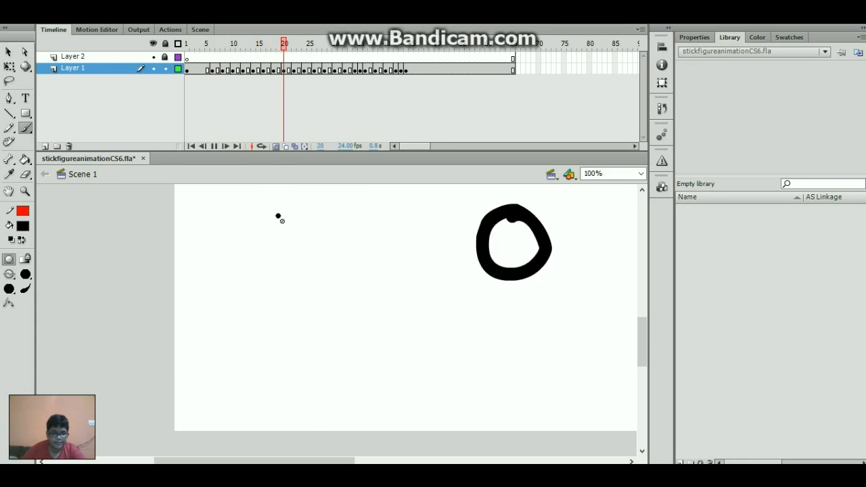
- On frame 16, delete the body and legs but keep the head, then brush a new body and two legs
left_click_drag(203, 48, 273, 85)
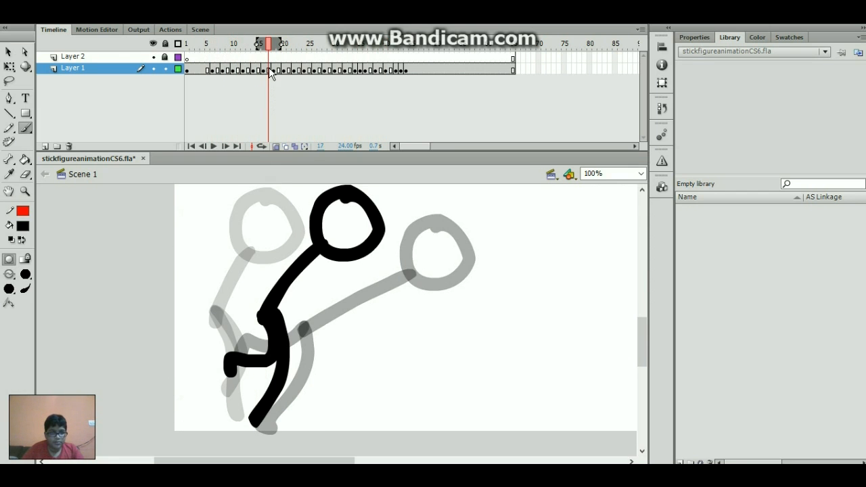
left_click(263, 70)
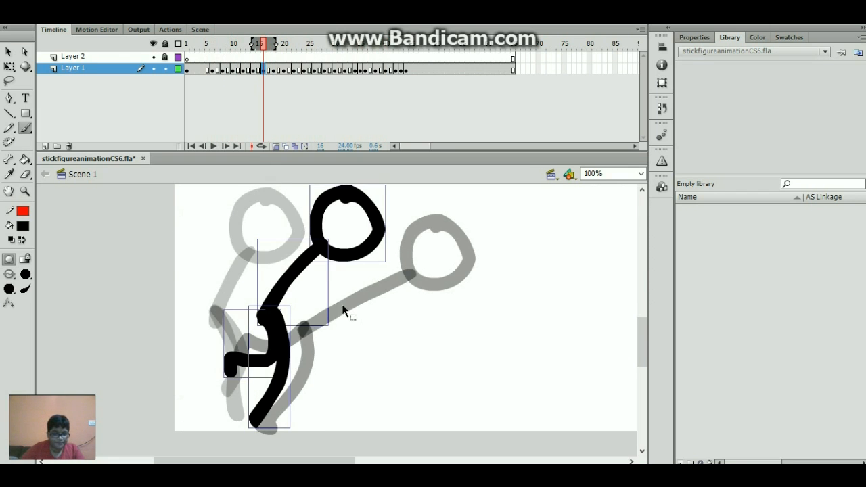
left_click(363, 252, "ctrl+shift")
key("Delete")
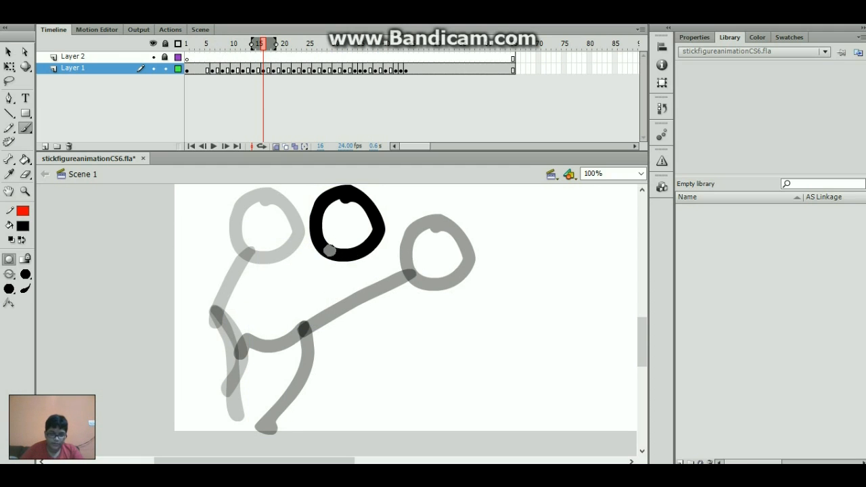
mouse_move(329, 250)
left_mouse_down()
mouse_move(329, 318)
mouse_move(341, 329)
mouse_move(296, 408)
left_mouse_up()
key("ctrl+z")
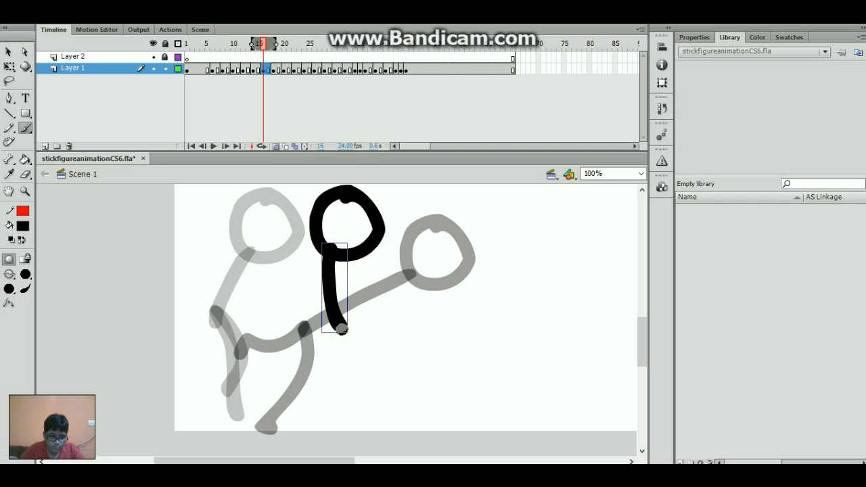
mouse_move(342, 329)
left_mouse_down()
mouse_move(372, 368)
mouse_move(384, 408)
left_mouse_up()
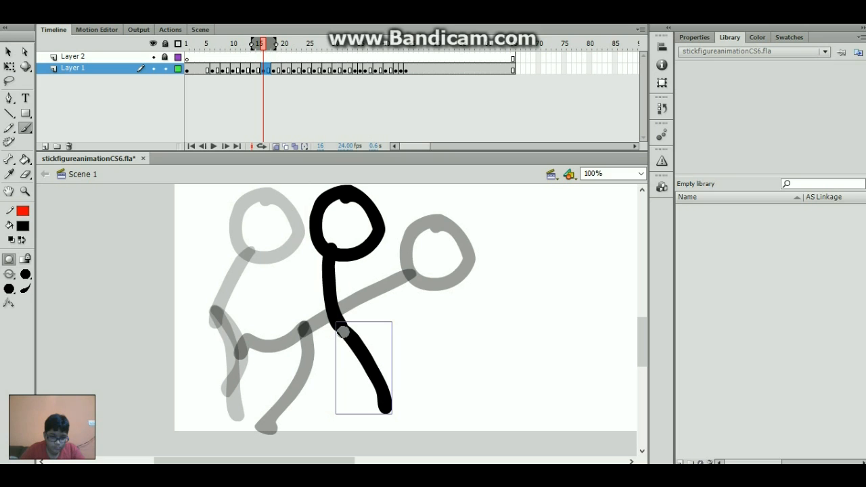
left_click_drag(343, 330, 293, 382)
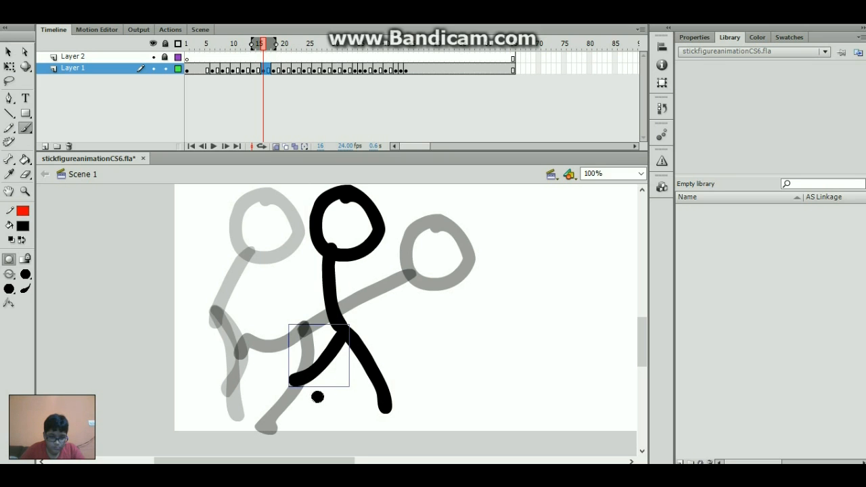
- Redraw frame 18's body straight down from the head with a new leg, then play the run
left_click(277, 70)
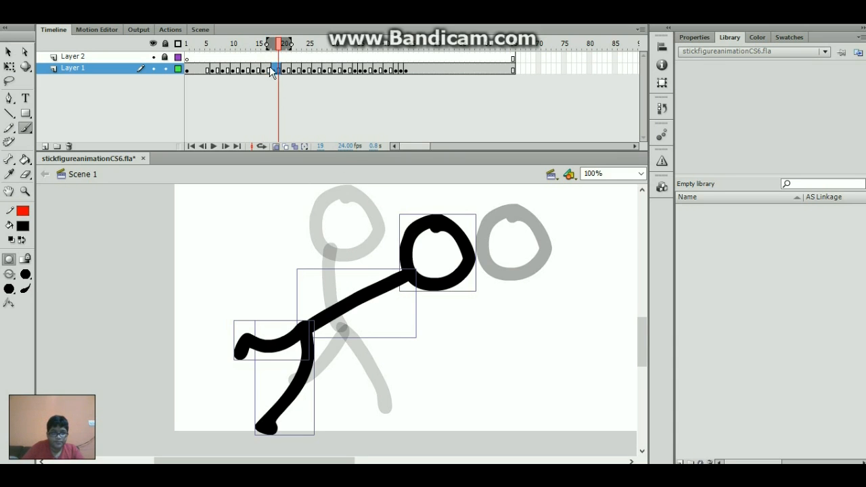
left_click(271, 69)
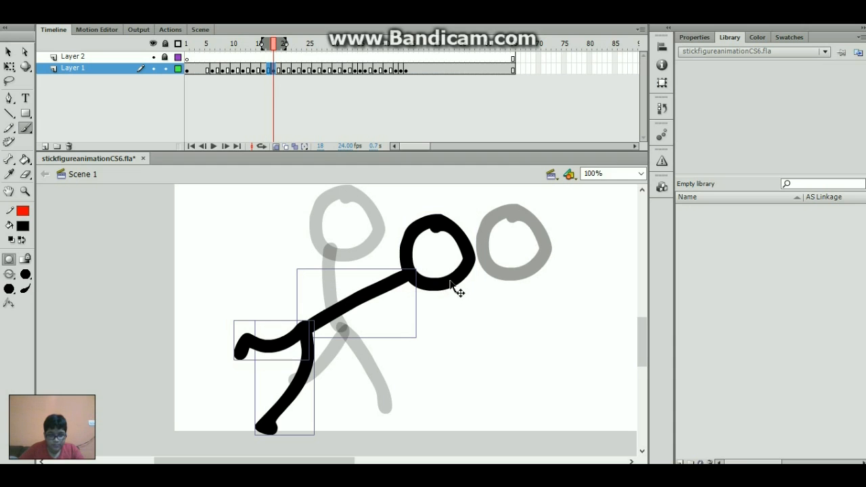
key("Delete")
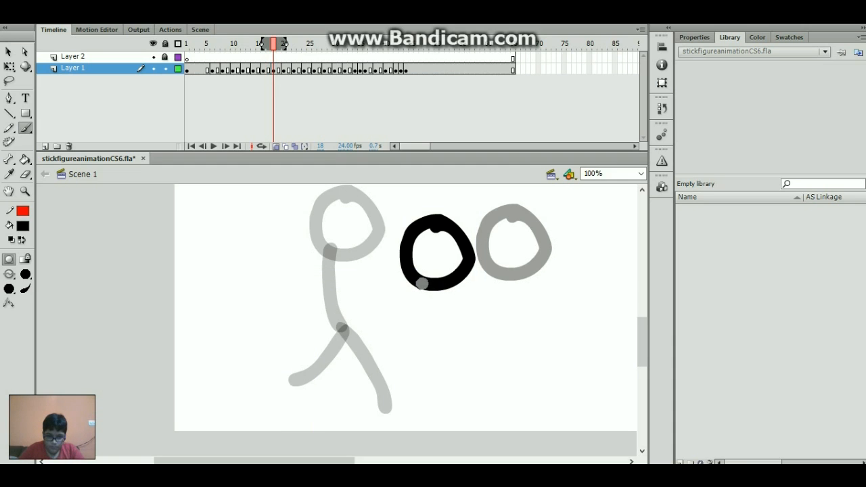
left_click_drag(421, 283, 418, 349)
key("ctrl+z")
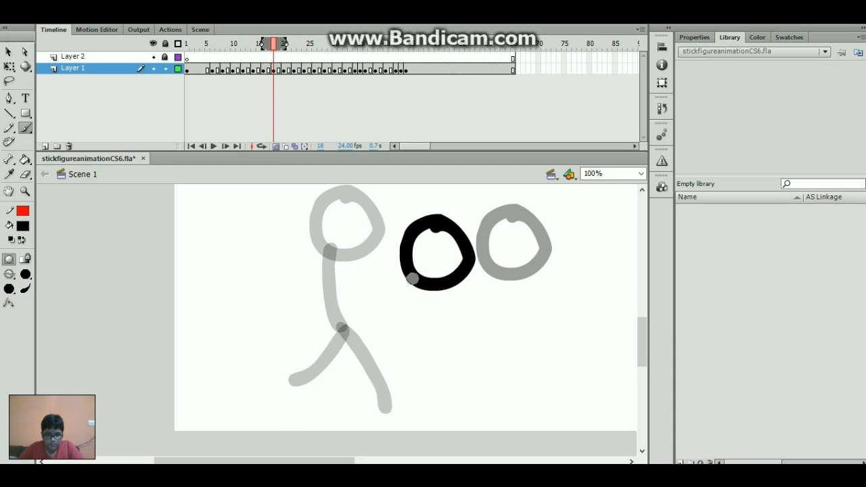
mouse_move(414, 280)
left_mouse_down()
mouse_move(414, 336)
mouse_move(463, 418)
left_mouse_up()
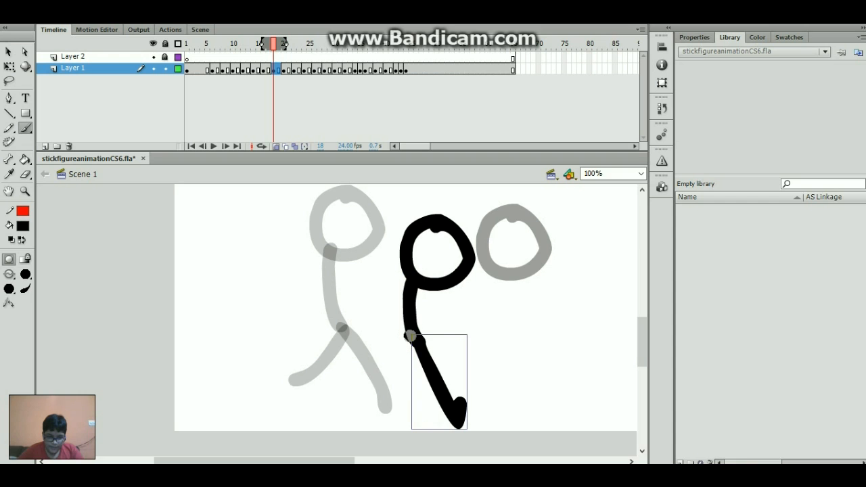
mouse_move(410, 336)
left_mouse_down()
mouse_move(363, 381)
mouse_move(345, 356)
mouse_move(330, 376)
left_mouse_up()
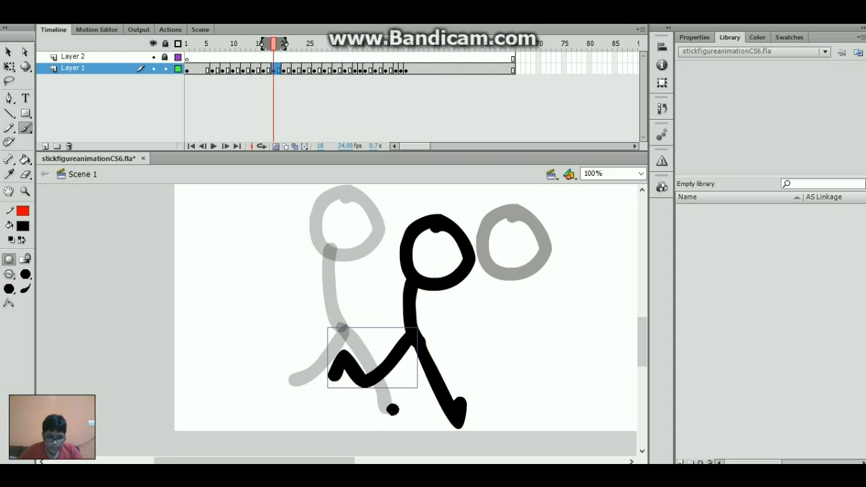
key("comma")
key("comma")
key("comma")
key("comma")
key("comma")
key("comma")
key("comma")
key("comma")
key("comma")
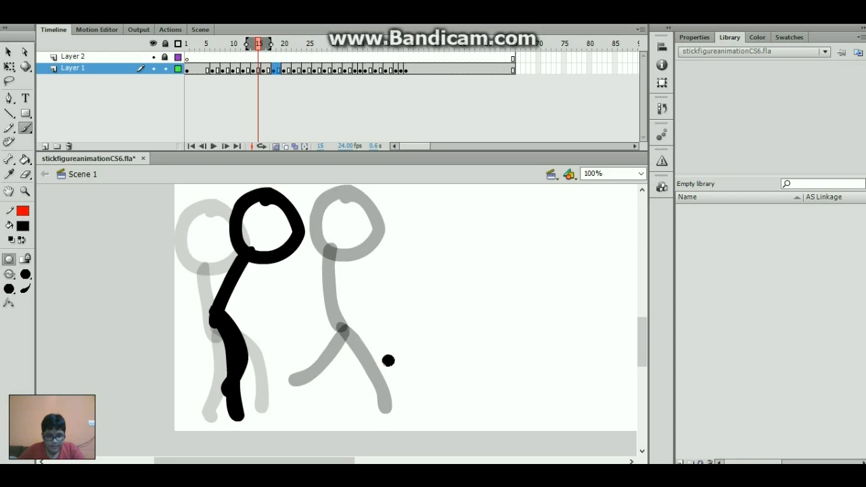
key("comma")
key("comma")
key("comma")
key("comma")
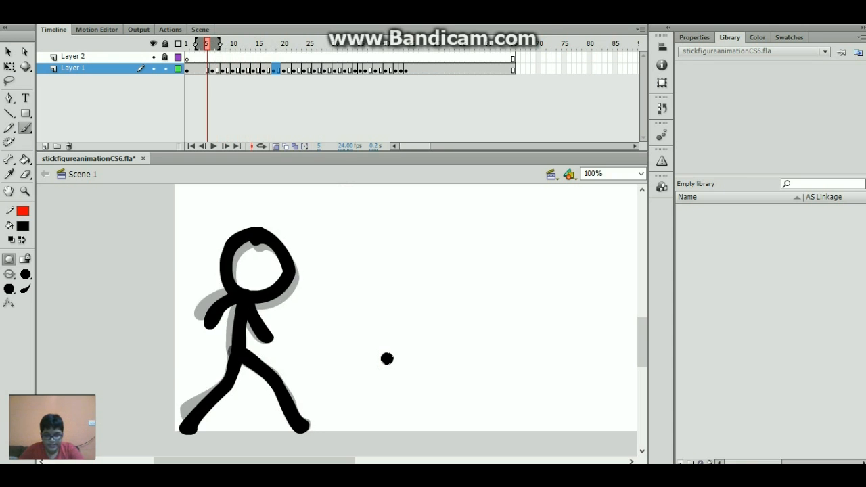
key("Return")
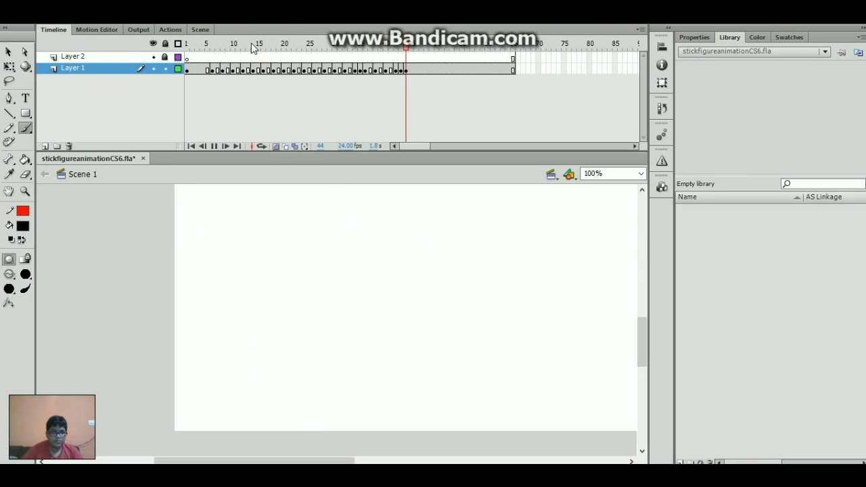
- Brush a left arm on the frame-16 figure and an up-left arm on frame 18, then play
left_click_drag(237, 44, 227, 87)
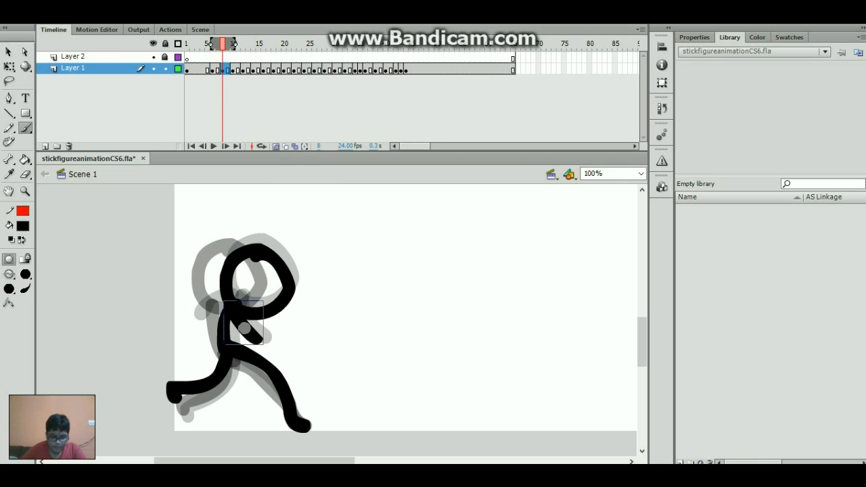
key("period")
key("period")
key("period")
key("period")
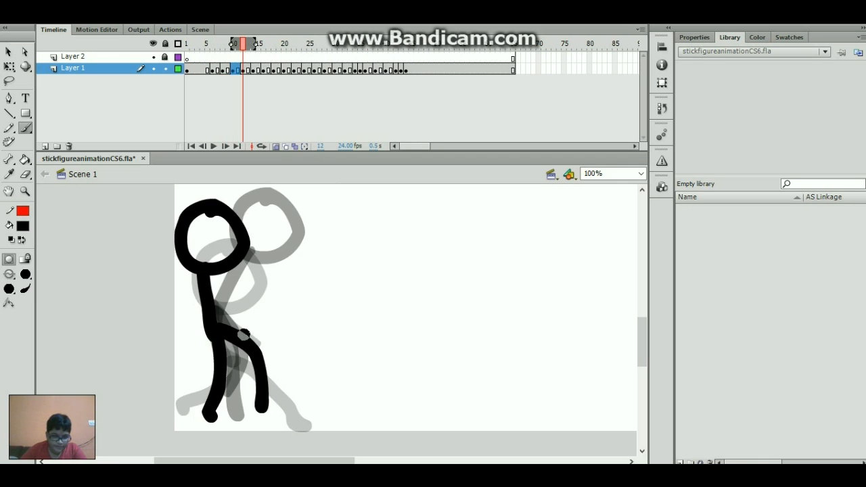
key("period")
key("period")
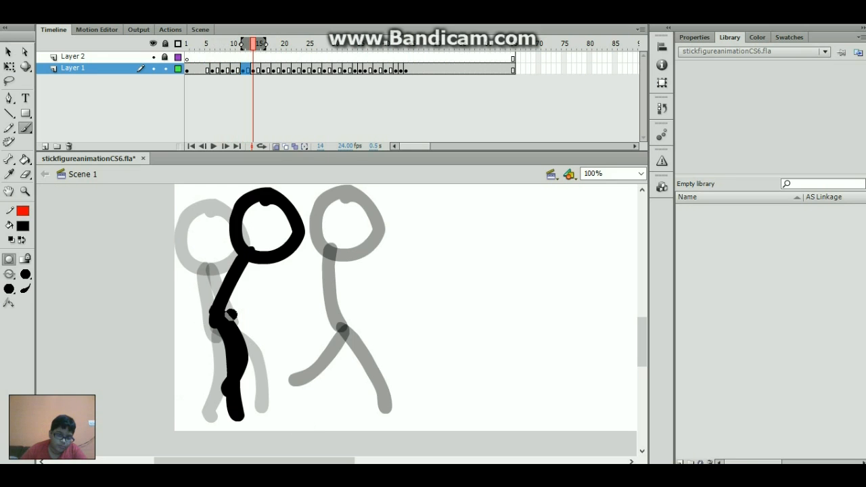
key("period")
key("period")
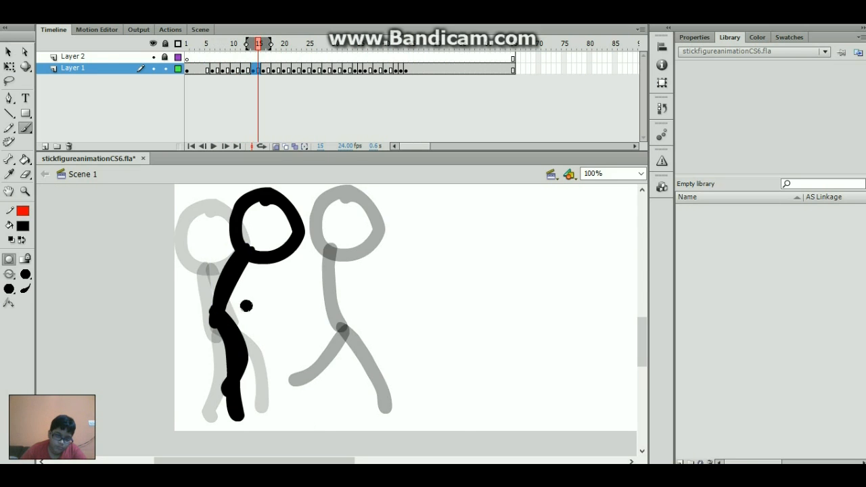
left_click_drag(322, 253, 245, 283)
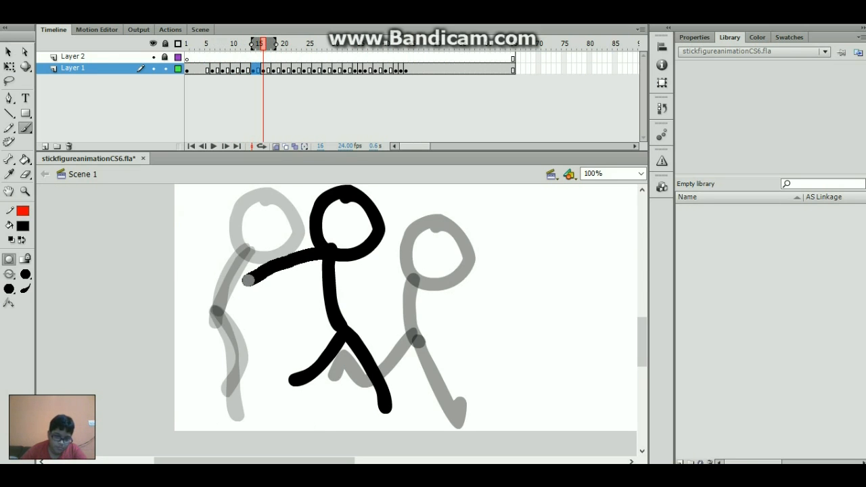
key("period")
key("period")
left_click_drag(402, 269, 359, 234)
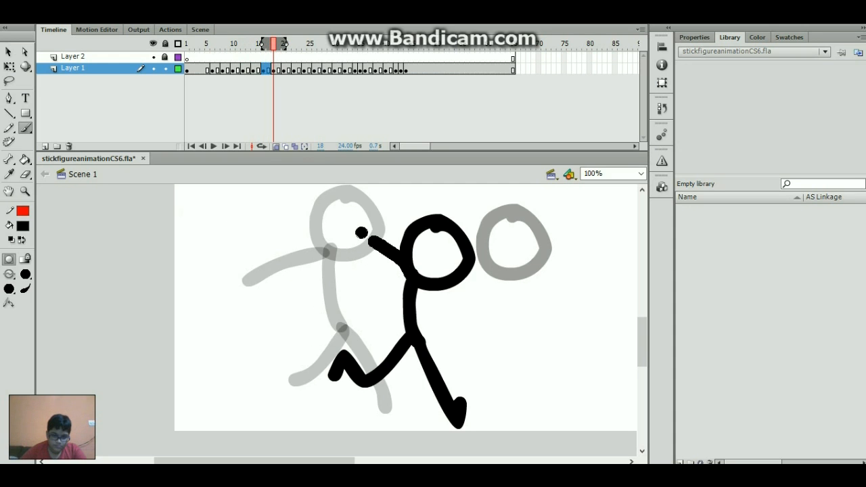
key("comma")
key("comma")
key("comma")
key("comma")
key("comma")
key("comma")
key("comma")
key("comma")
key("comma")
key("comma")
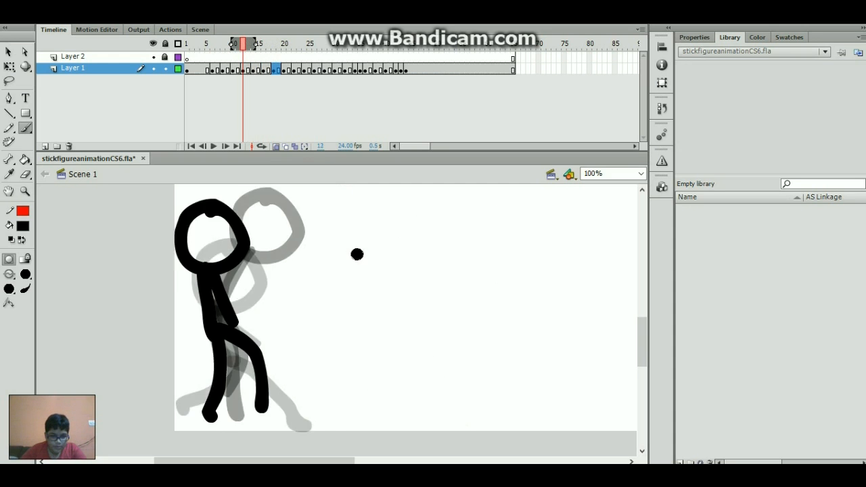
key("Return")
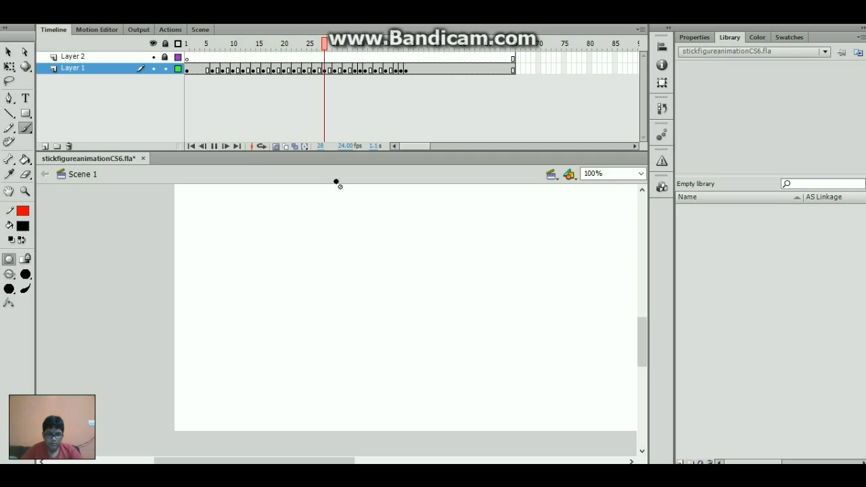
- Add a second arm to the frame-16 and frame-18 figures and replay the animation
left_click(213, 70)
key("period")
key("period")
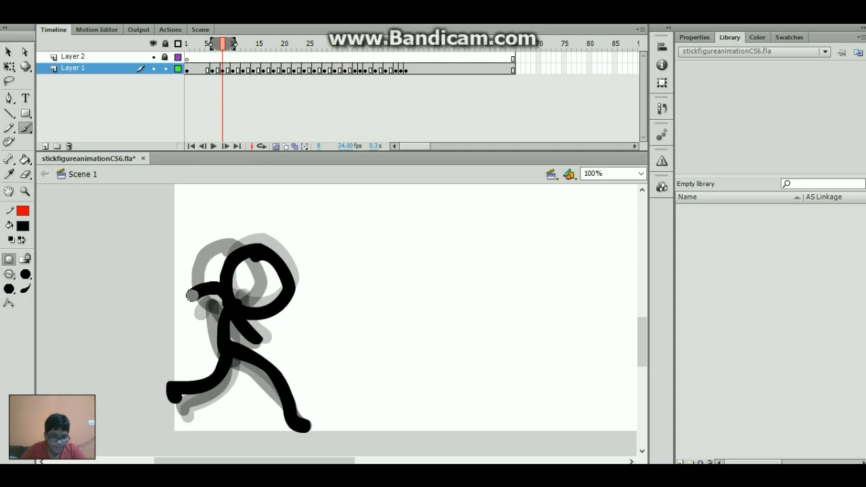
key("period")
key("period")
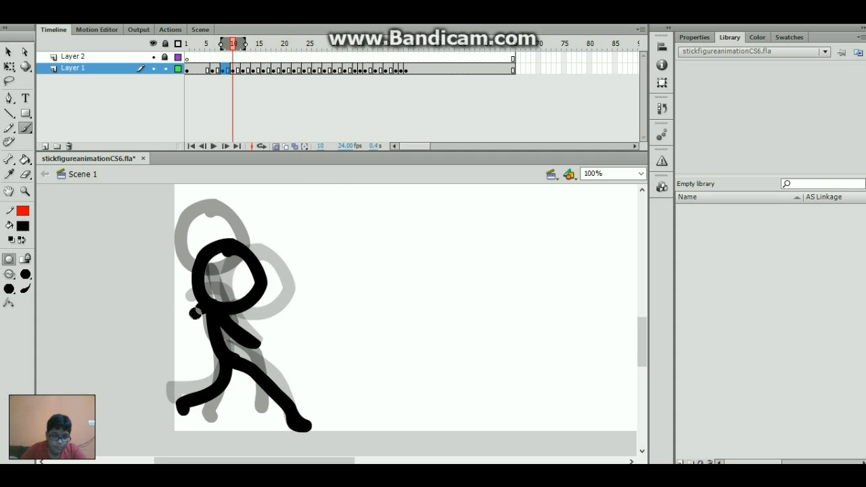
key("period")
key("period")
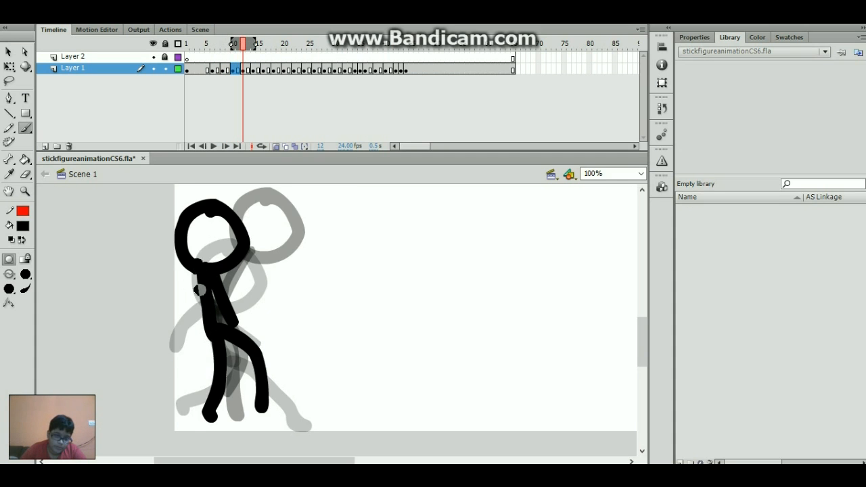
key("period")
key("period")
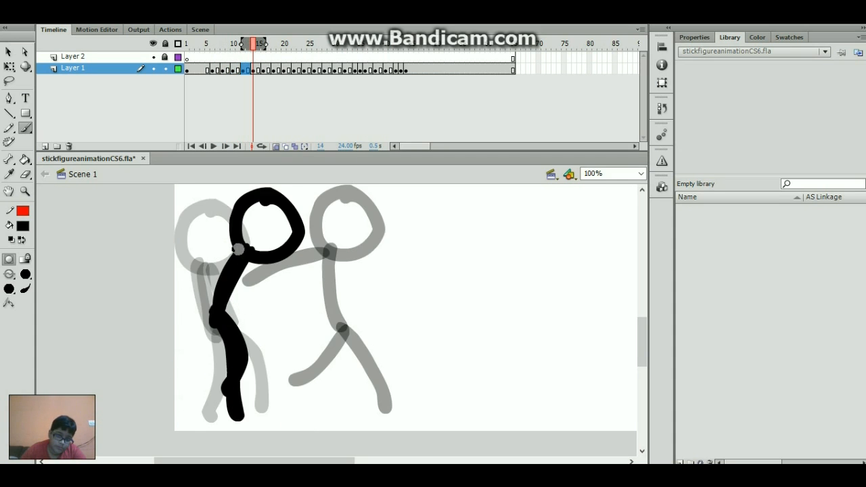
key("period")
key("period")
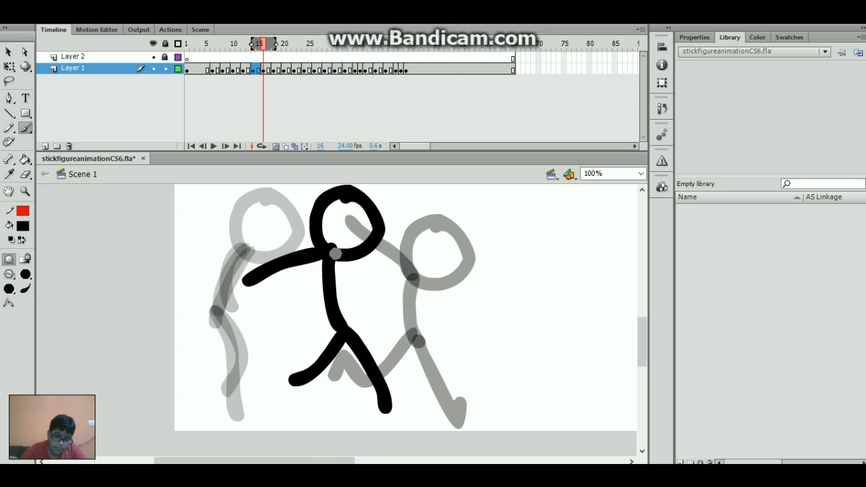
mouse_move(335, 257)
left_mouse_down()
mouse_move(360, 274)
mouse_move(406, 287)
left_mouse_up()
key("period")
key("period")
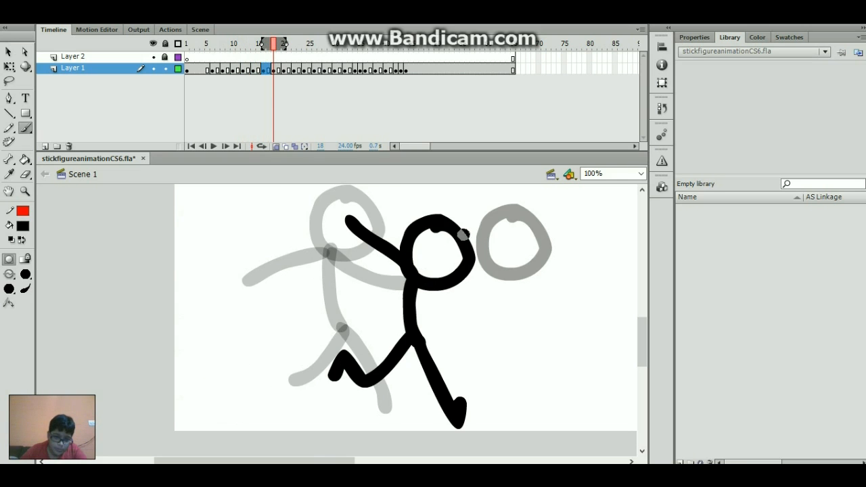
left_click_drag(463, 235, 460, 189)
key("comma")
key("comma")
key("comma")
key("comma")
key("comma")
key("comma")
key("comma")
key("comma")
key("comma")
key("comma")
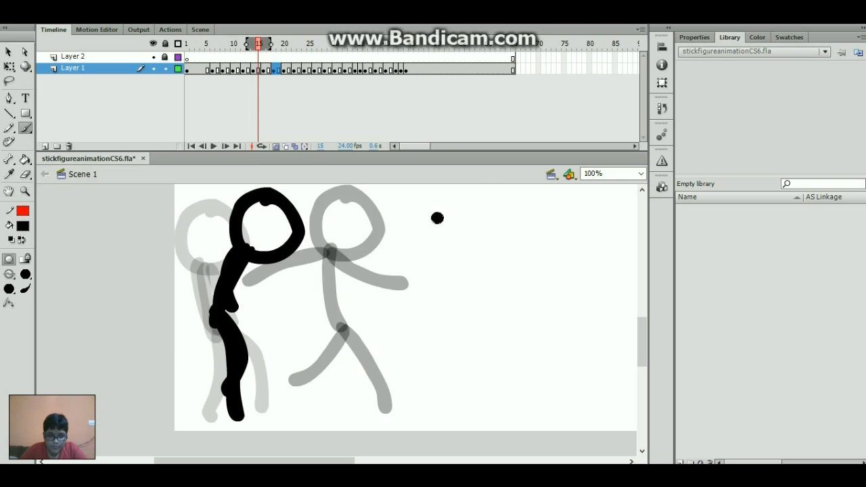
key("Return")
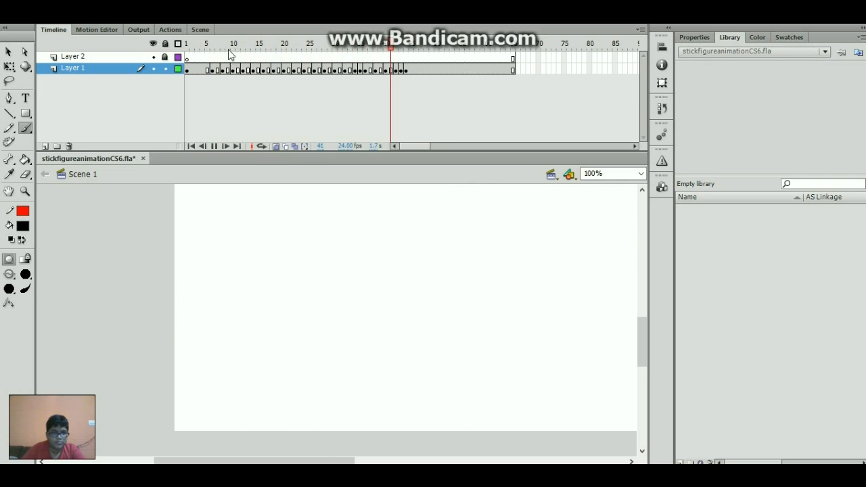
- Brush bodies and legs beneath the heads on frames 20 and 22
left_click_drag(238, 49, 284, 90)
left_click_drag(341, 462, 370, 462)
mouse_move(399, 266)
left_mouse_down()
mouse_move(355, 317)
mouse_move(360, 416)
mouse_move(372, 415)
left_mouse_up()
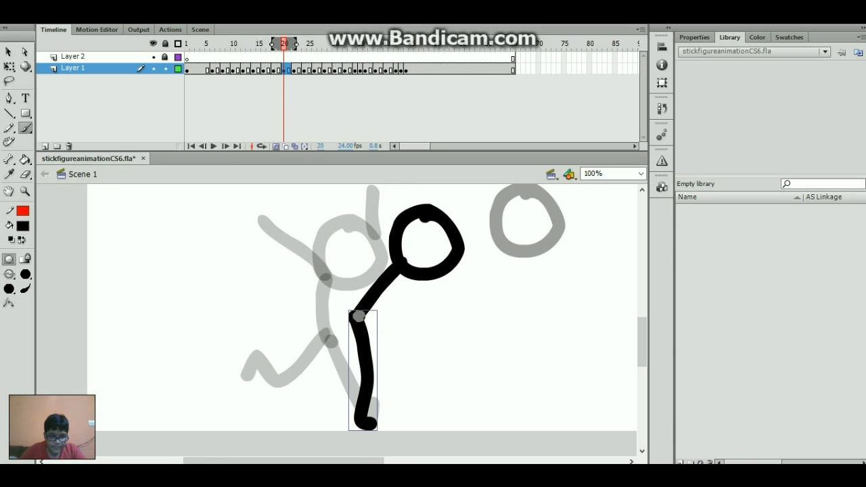
mouse_move(359, 316)
left_mouse_down()
mouse_move(342, 369)
mouse_move(297, 394)
left_mouse_up()
key("period")
key("period")
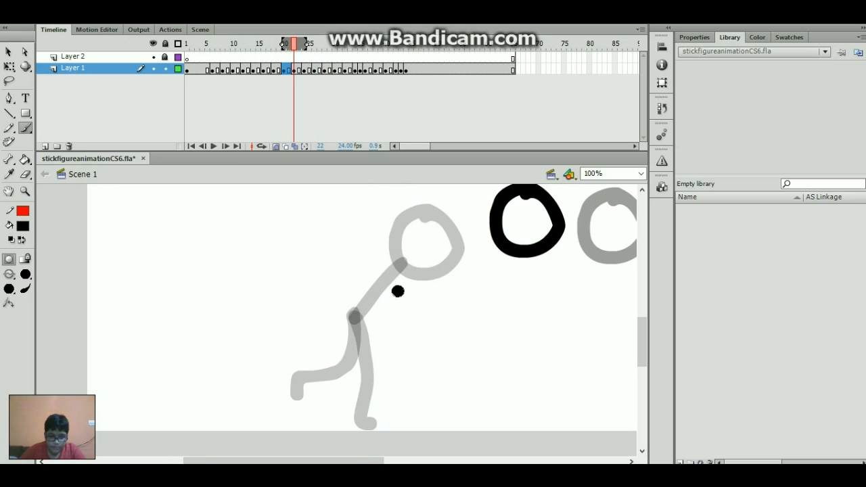
mouse_move(506, 244)
left_mouse_down()
mouse_move(418, 298)
mouse_move(349, 404)
left_mouse_up()
mouse_move(419, 305)
left_mouse_down()
mouse_move(431, 336)
mouse_move(423, 392)
left_mouse_up()
- Brush the frame-24 body with forward and trailing legs, undoing two misplaced strokes
key("period")
key("period")
left_click_drag(304, 461, 356, 461)
left_click_drag(458, 258, 449, 324)
key("ctrl+z")
left_click_drag(479, 261, 475, 321)
key("ctrl+z")
mouse_move(437, 253)
left_mouse_down()
mouse_move(403, 308)
mouse_move(436, 311)
mouse_move(504, 343)
left_mouse_up()
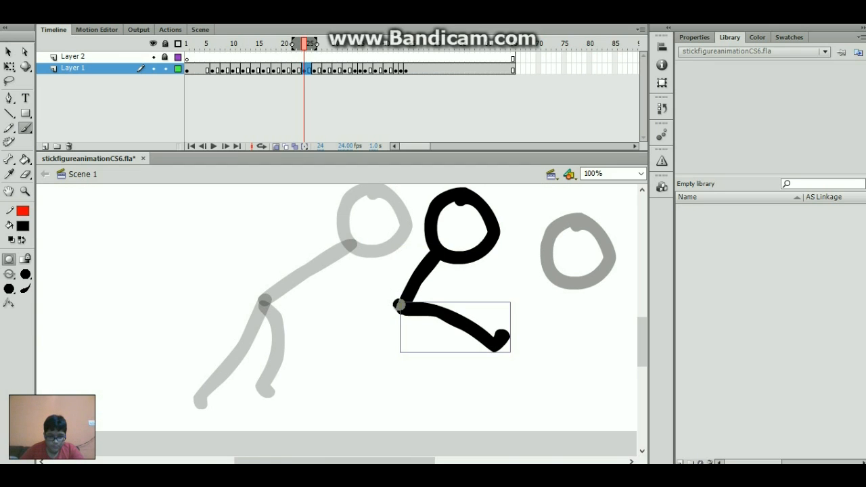
mouse_move(399, 309)
left_mouse_down()
mouse_move(350, 329)
mouse_move(289, 318)
left_mouse_up()
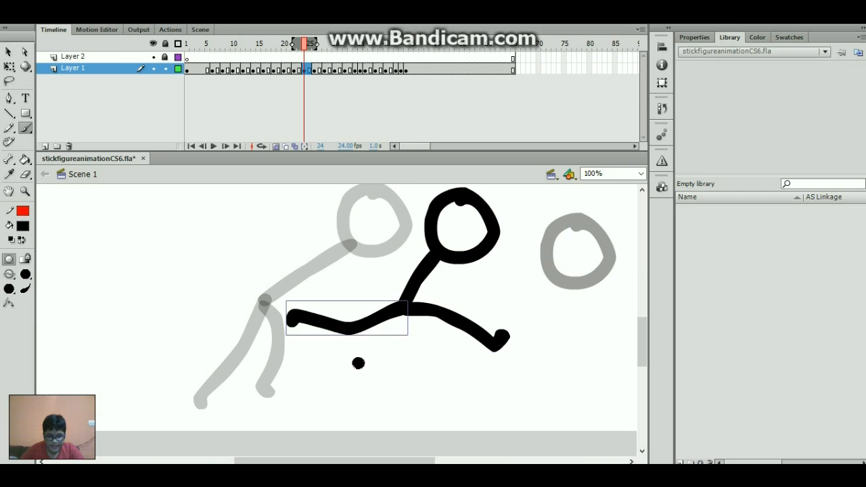
- Brush bodies and legs on frames 26 and 28, redrawing the frame-28 body once
key("period")
key("period")
left_click_drag(319, 461, 364, 461)
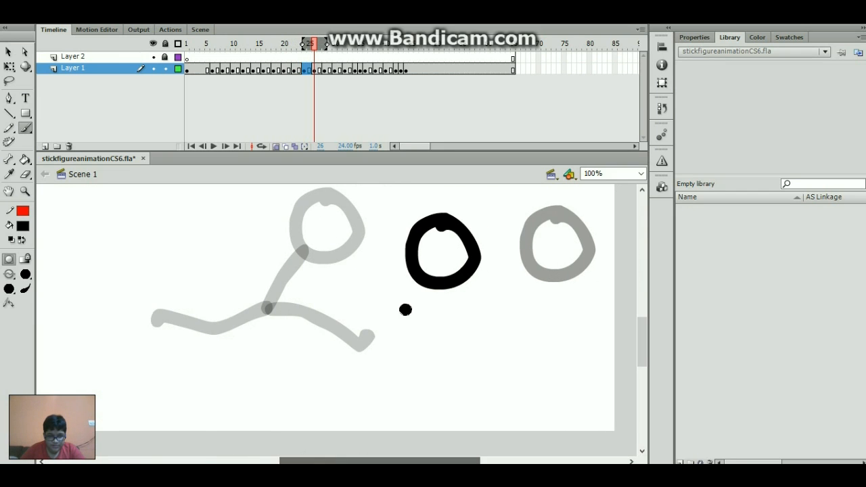
mouse_move(411, 282)
left_mouse_down()
mouse_move(380, 325)
mouse_move(416, 346)
mouse_move(452, 412)
left_mouse_up()
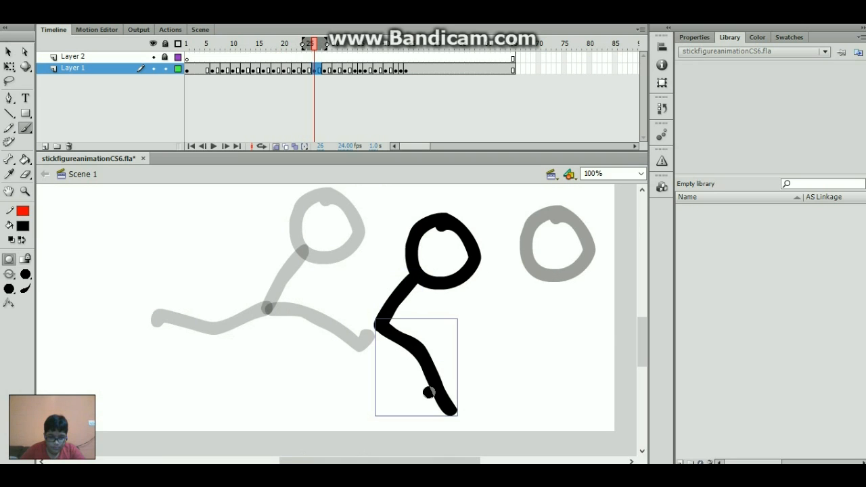
left_click_drag(383, 318, 339, 346)
key("period")
key("period")
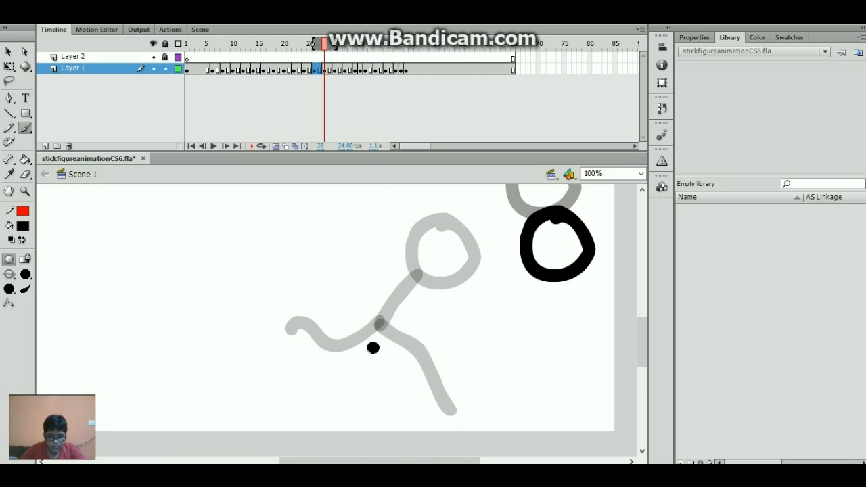
left_click_drag(535, 272, 516, 356)
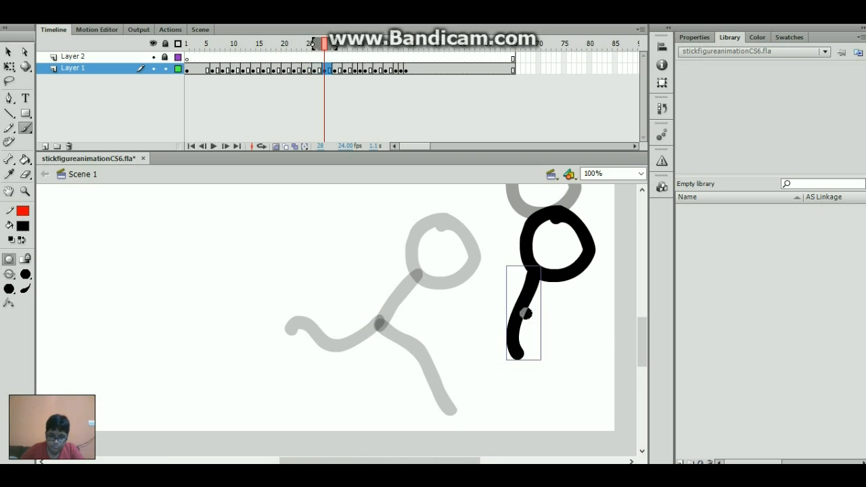
key("ctrl+z")
mouse_move(534, 263)
left_mouse_down()
mouse_move(513, 280)
mouse_move(489, 327)
mouse_move(534, 426)
mouse_move(542, 406)
left_mouse_up()
mouse_move(490, 332)
left_mouse_down()
mouse_move(448, 370)
mouse_move(419, 322)
left_mouse_up()
- Play the run to review the new poses, then stop back at the frame-20 pose
key("comma")
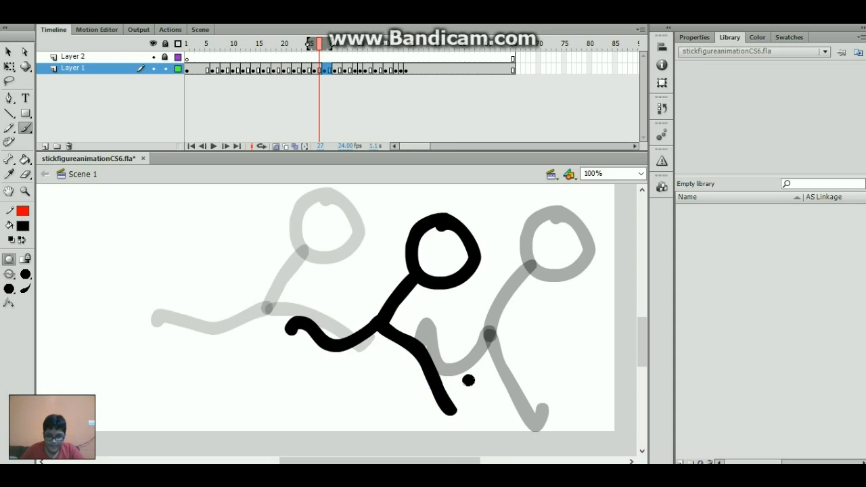
key("period")
key("comma")
key("comma")
key("comma")
key("comma")
key("comma")
key("comma")
key("comma")
key("comma")
key("comma")
key("comma")
key("comma")
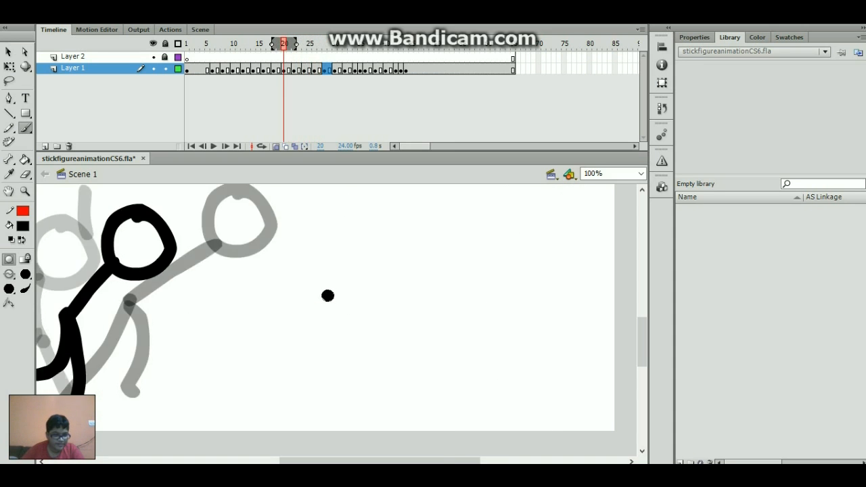
key("Return")
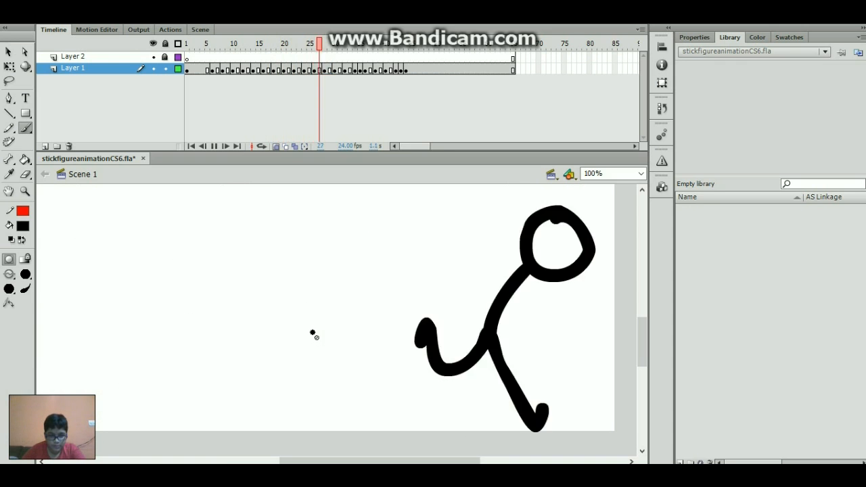
left_click_drag(312, 46, 283, 92)
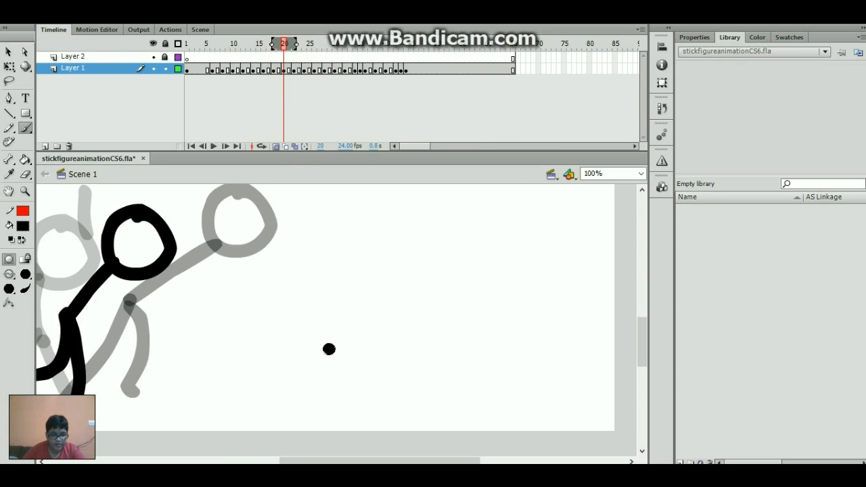
left_click_drag(357, 461, 292, 461)
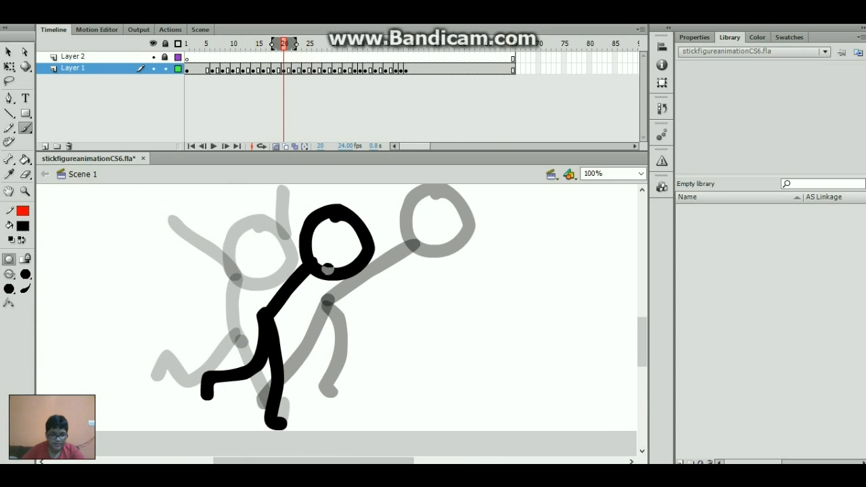
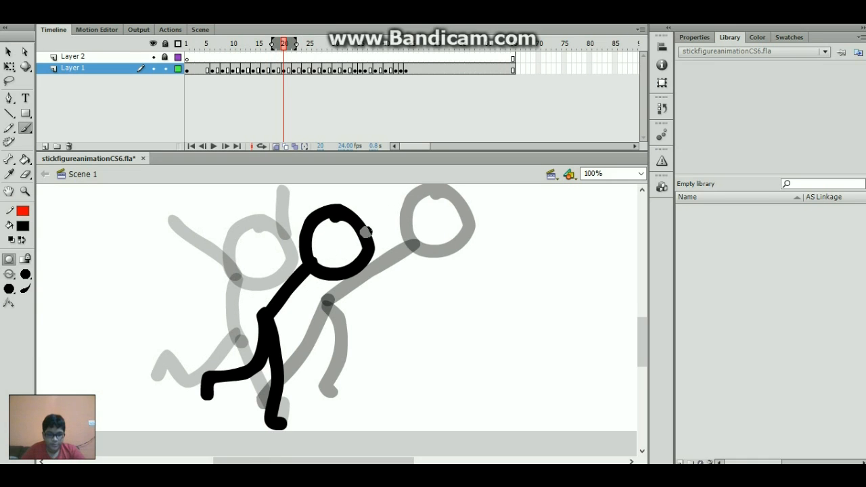
- Brush an arm from the head on frame 20 and a left-reaching arm on the next frame
mouse_move(376, 253)
left_mouse_down()
mouse_move(409, 260)
mouse_move(420, 308)
left_mouse_up()
key("period")
key("period")
key("period")
key("period")
left_click_drag(492, 249, 411, 255)
- Replace the frame-23 arm with one hanging straight down from the shoulder
key("comma")
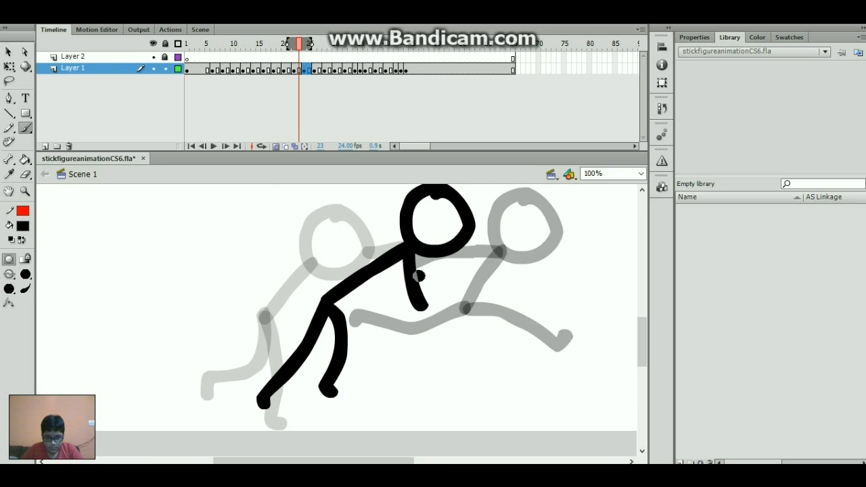
left_click(417, 281)
key("Delete")
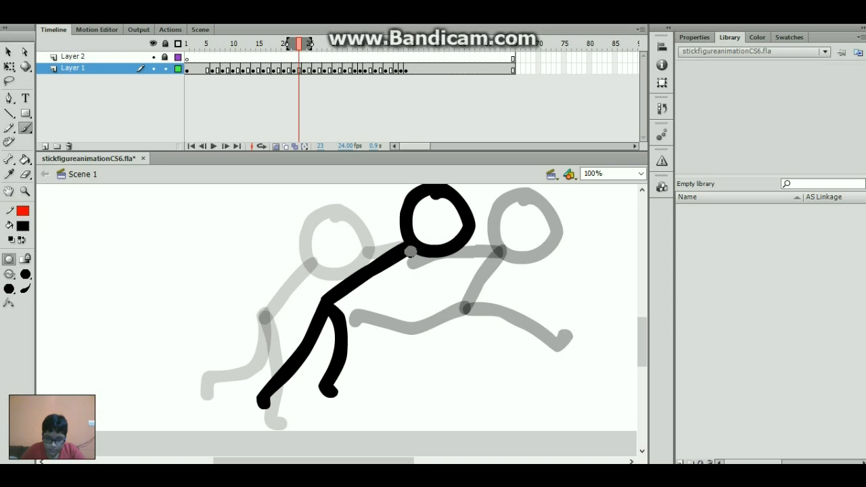
left_click_drag(411, 253, 413, 322)
left_click(417, 293)
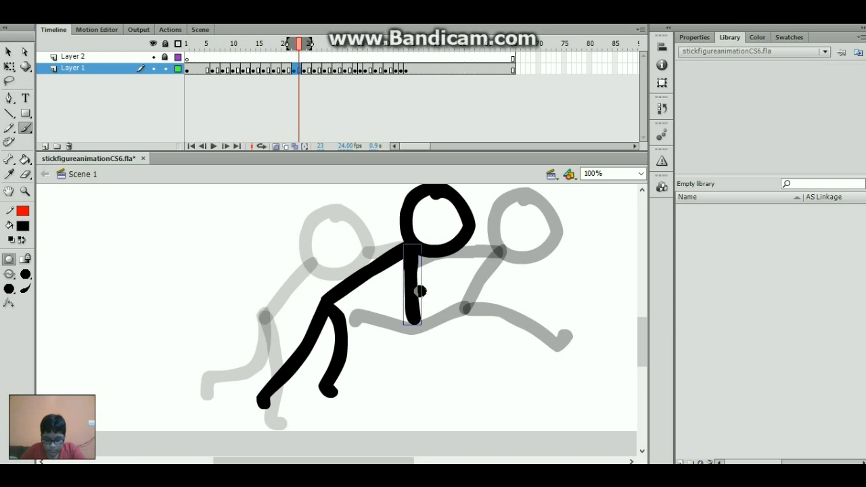
- Flip between neighbouring frames to compare poses, then play the animation
key("comma")
key("period")
key("period")
key("comma")
key("comma")
key("period")
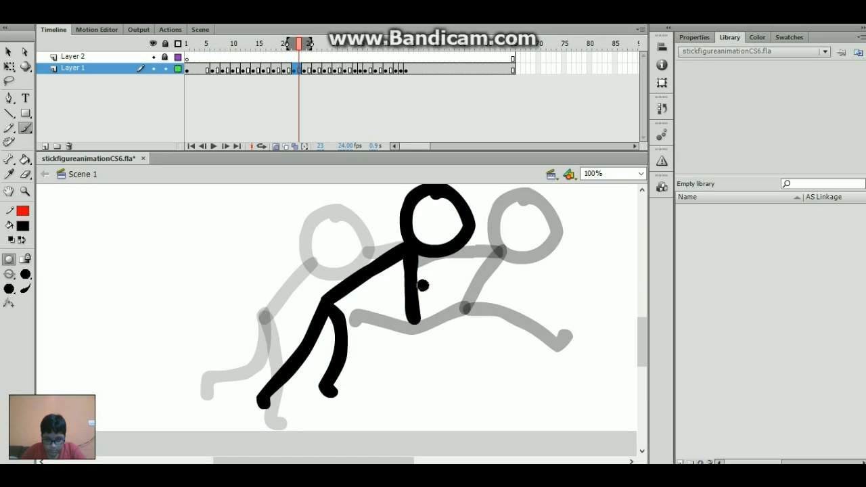
key("comma")
key("comma")
key("comma")
key("comma")
key("comma")
key("Return")
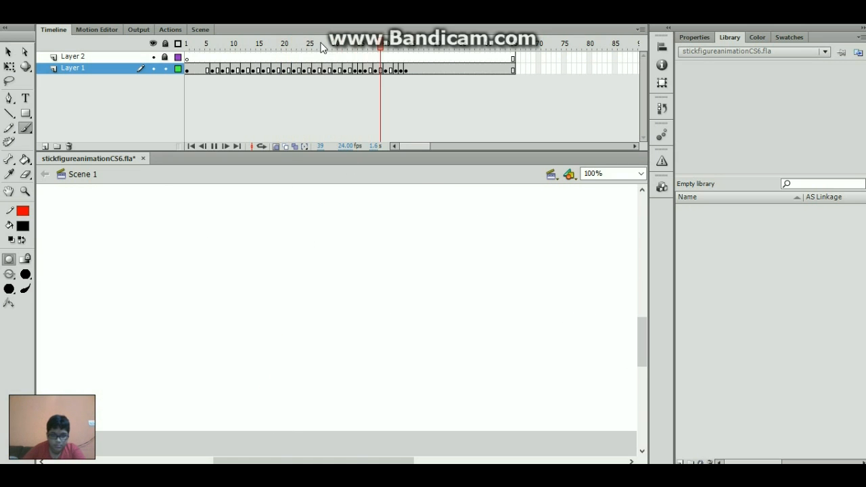
- Brush a curved arm swinging back behind the body on frame 26
left_click_drag(308, 49, 314, 59)
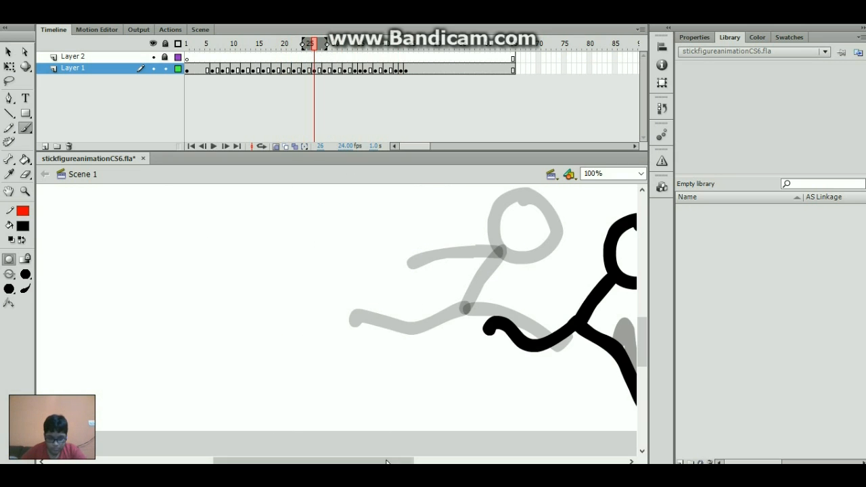
left_click_drag(386, 462, 436, 462)
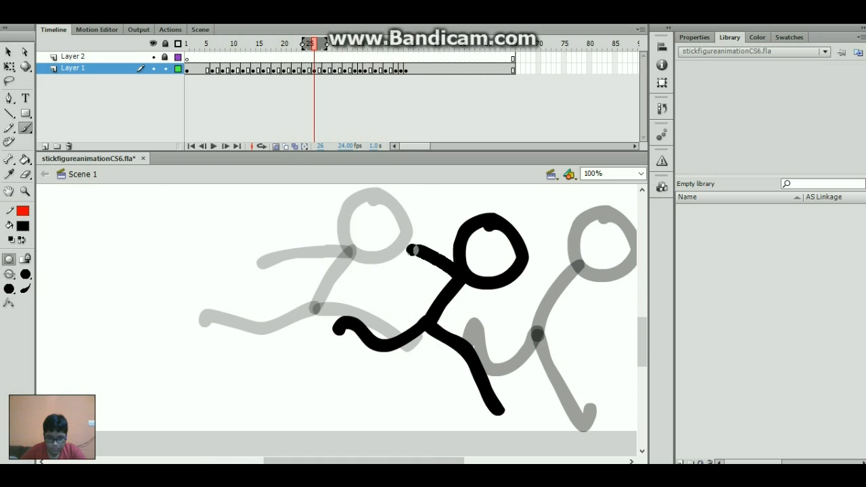
left_click_drag(413, 250, 355, 272)
- Brush a frame-28 arm reaching back and up from the neck after two discarded tries, then play
key("period")
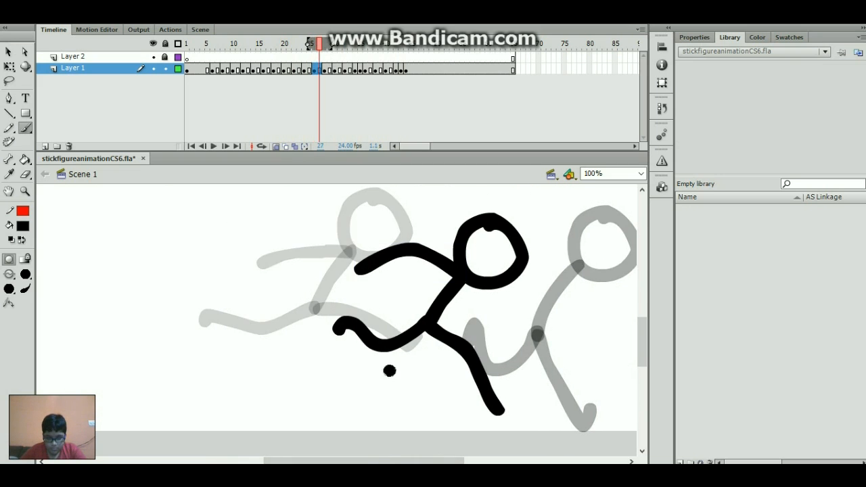
key("period")
mouse_move(434, 264)
left_mouse_down()
mouse_move(393, 236)
mouse_move(352, 243)
mouse_move(322, 264)
left_mouse_up()
key("ctrl+z")
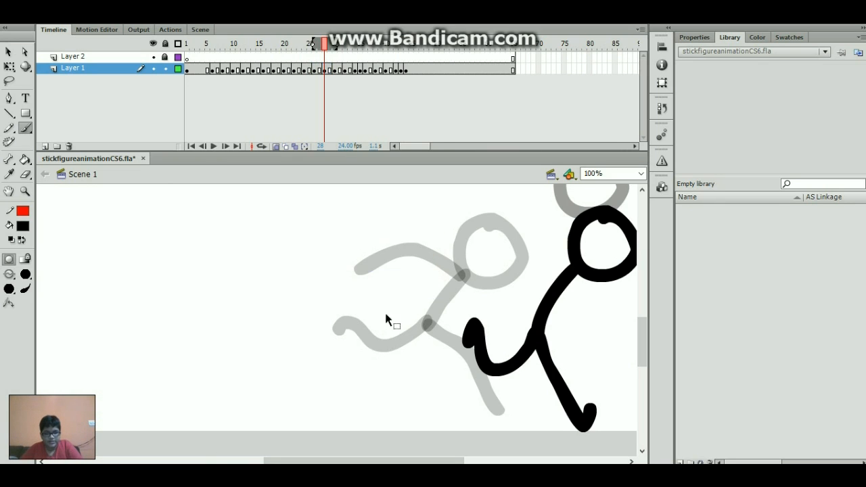
mouse_move(438, 286)
left_mouse_down()
mouse_move(382, 254)
mouse_move(306, 275)
left_mouse_up()
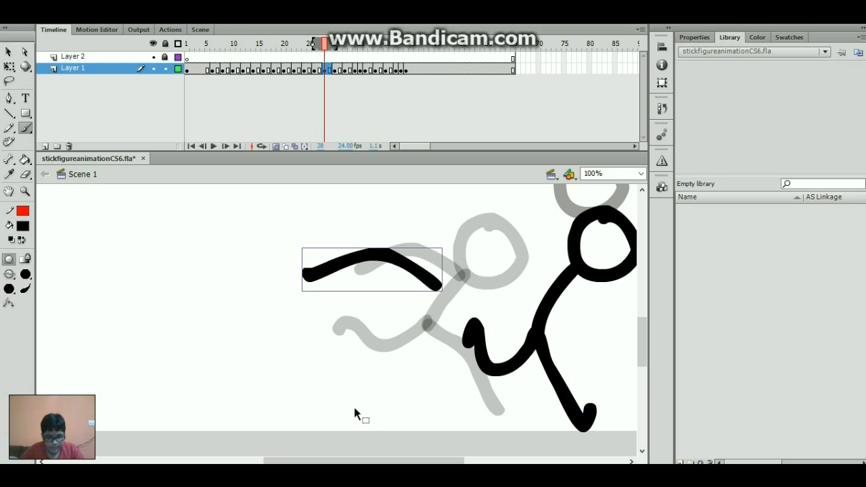
key("ctrl+z")
left_click_drag(373, 462, 424, 462)
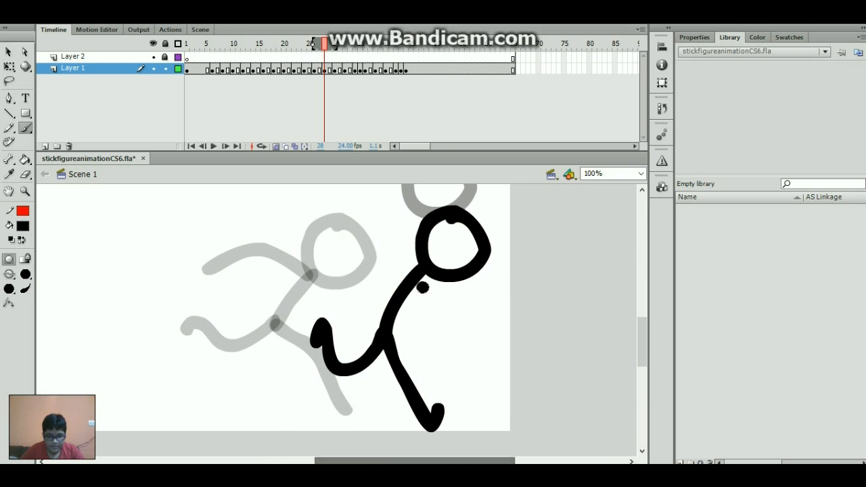
mouse_move(422, 266)
left_mouse_down()
mouse_move(315, 266)
mouse_move(321, 245)
left_mouse_up()
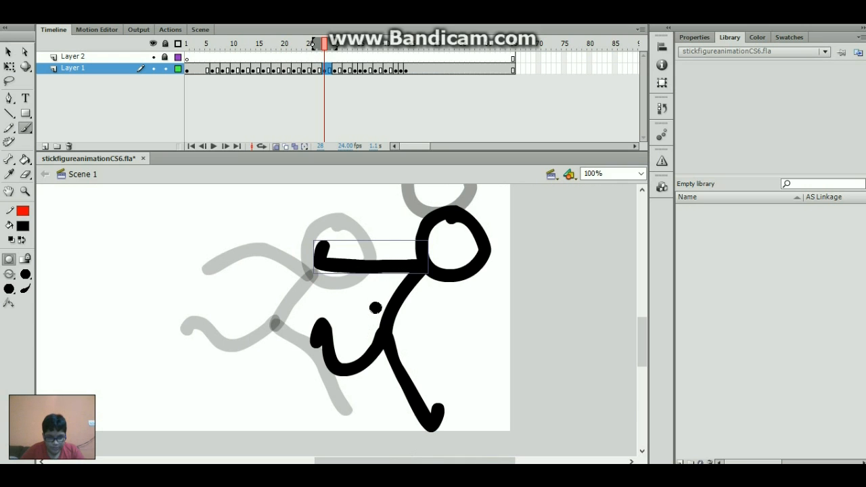
key("Return")
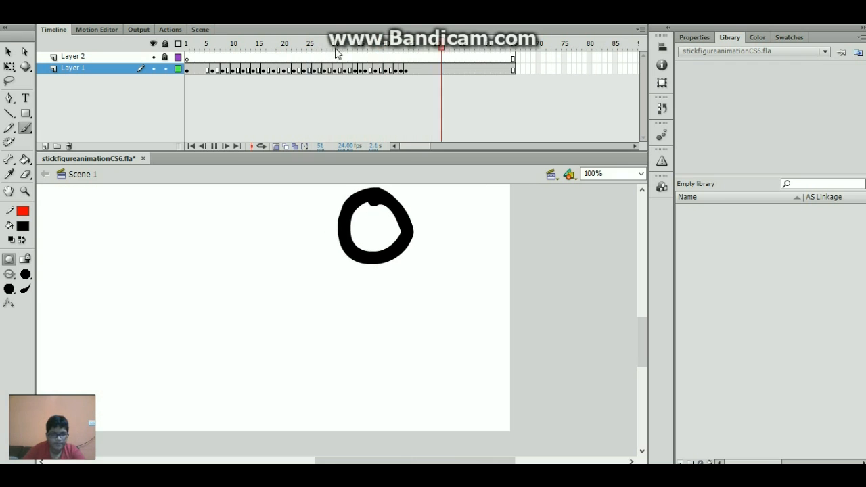
left_click_drag(325, 43, 285, 56)
key("Return")
left_click_drag(361, 461, 310, 434)
key("Return")
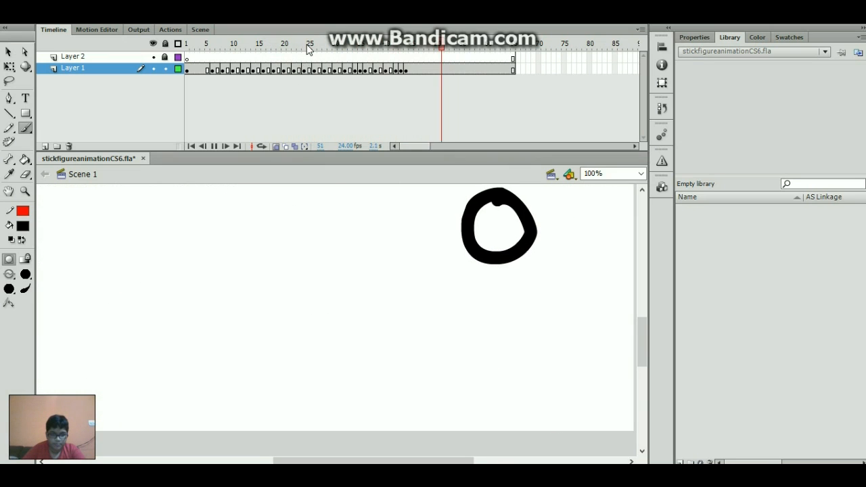
mouse_move(293, 48)
left_mouse_down()
mouse_move(274, 54)
mouse_move(278, 48)
left_mouse_up()
key("Return")
left_click(285, 48)
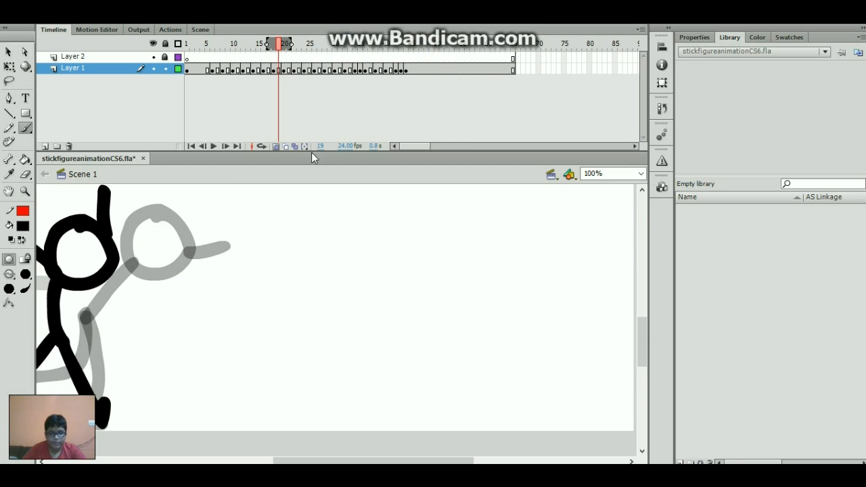
- Brush a second arm reaching back on frame 20
key("period")
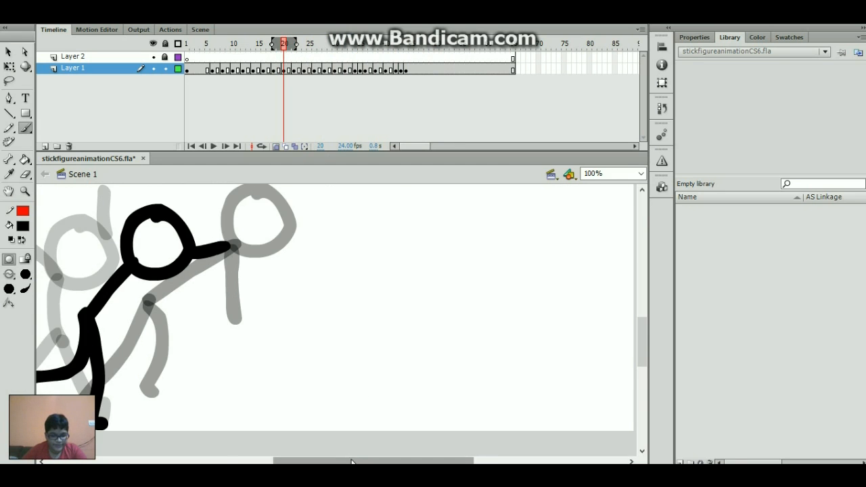
left_click_drag(351, 463, 310, 462)
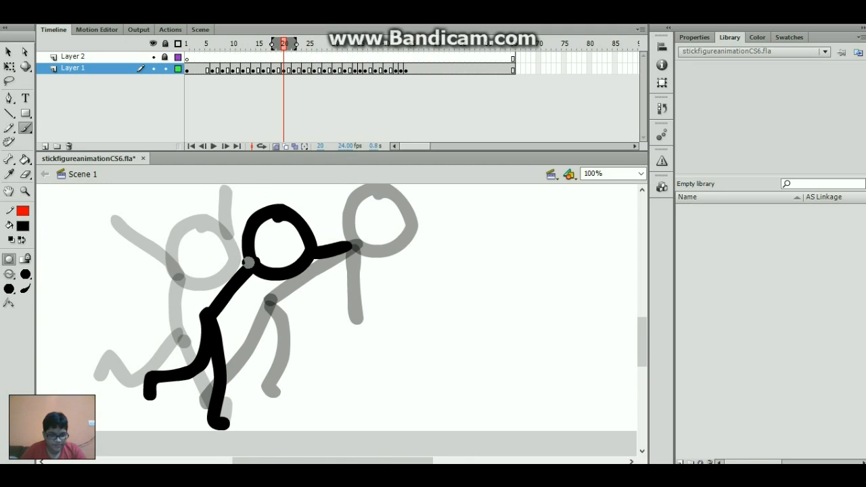
left_click_drag(247, 263, 169, 251)
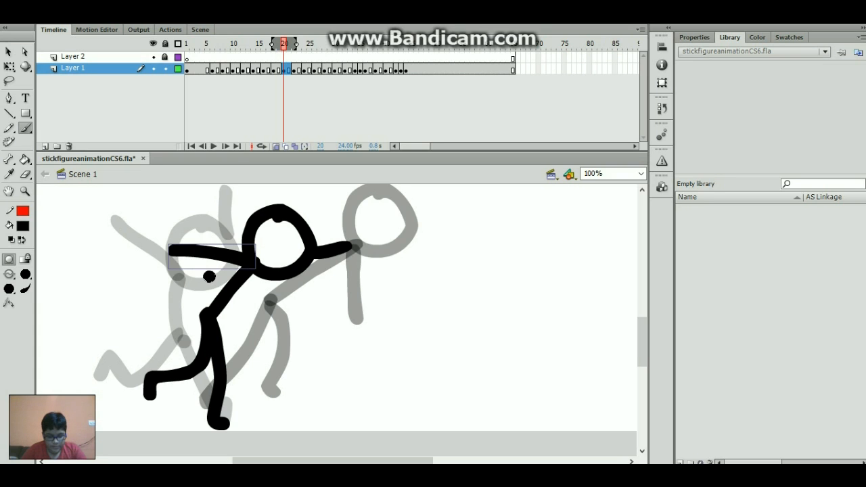
- Brush a second arm out from the shoulder on frame 24
key("period")
key("period")
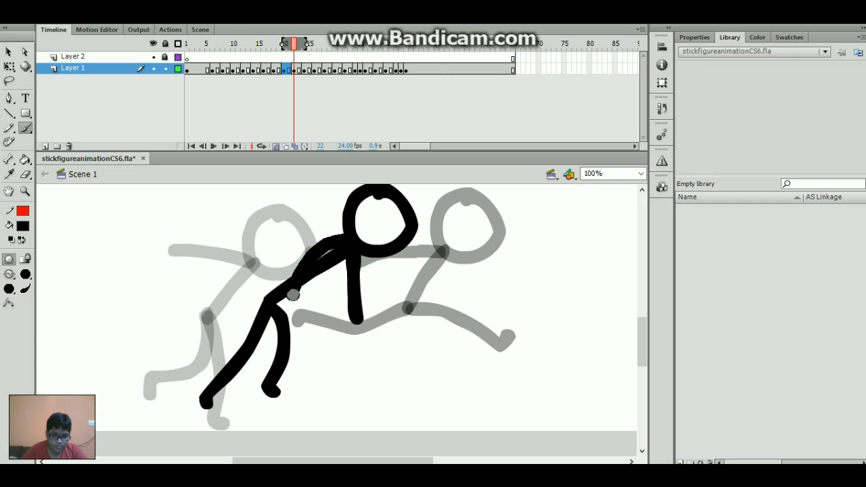
key("period")
key("period")
mouse_move(443, 256)
left_mouse_down()
mouse_move(480, 289)
mouse_move(504, 268)
left_mouse_up()
key("period")
key("period")
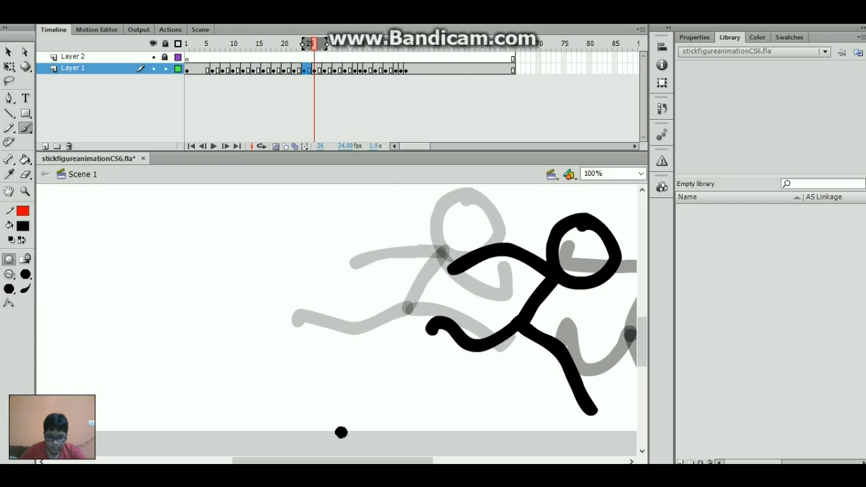
left_click_drag(337, 462, 383, 462)
- Replace the frame-24 second arm with a longer forward arm, discarding two attempts
key("comma")
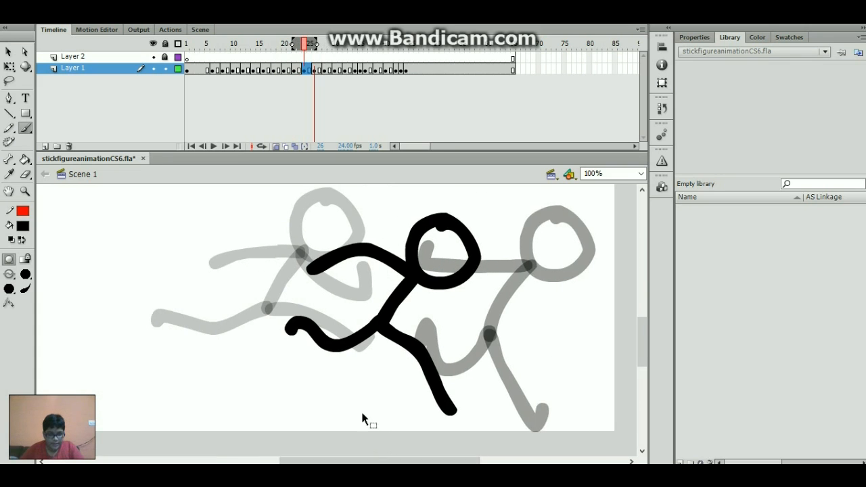
key("comma")
key("Delete")
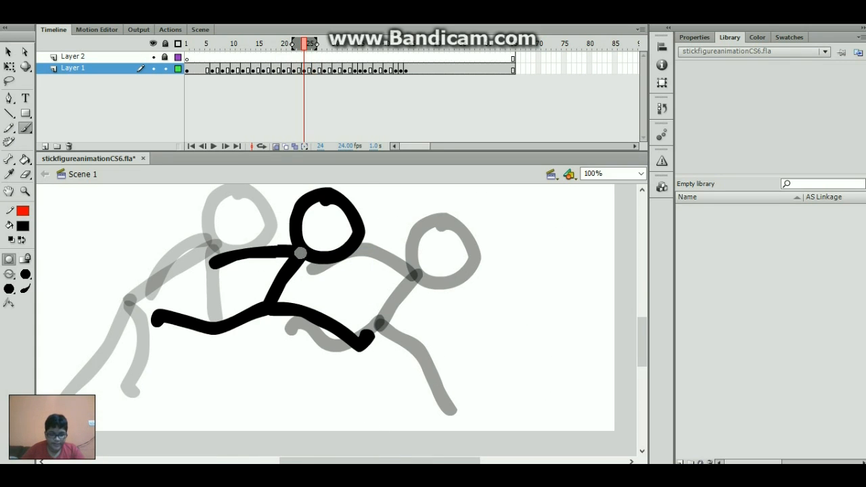
mouse_move(300, 253)
left_mouse_down()
mouse_move(334, 275)
mouse_move(378, 271)
left_mouse_up()
key("ctrl+z")
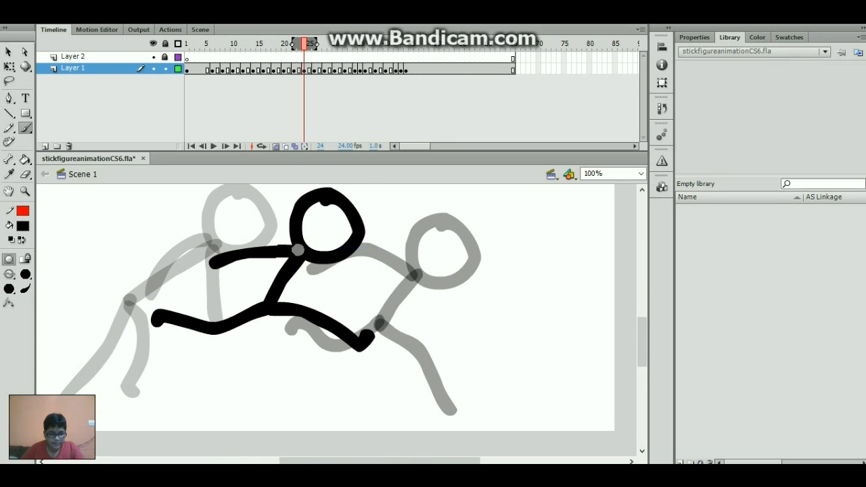
left_click_drag(307, 261, 383, 272)
key("ctrl+z")
mouse_move(321, 257)
left_mouse_down()
mouse_move(388, 261)
mouse_move(483, 297)
left_mouse_up()
- Brush a short second arm curling down from the head on frame 28, comparing neighbouring frames
key("period")
key("period")
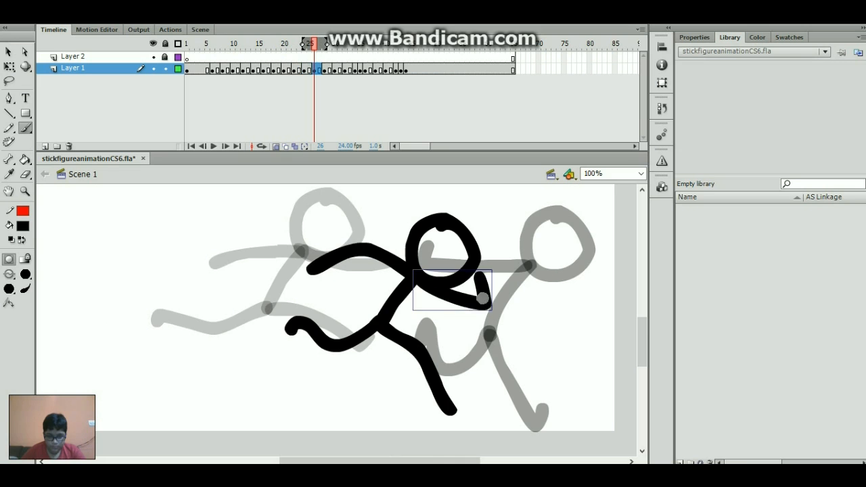
key("period")
key("period")
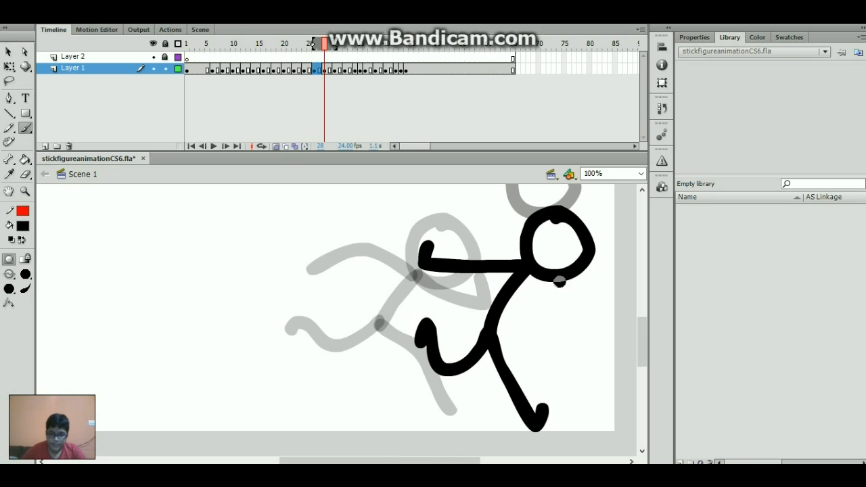
left_click_drag(380, 462, 426, 461)
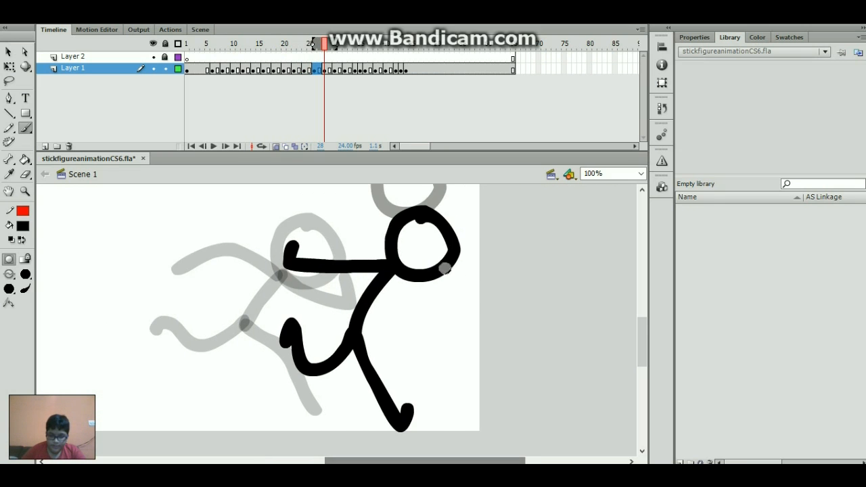
left_click_drag(398, 266, 438, 289)
left_click_drag(420, 233, 439, 295)
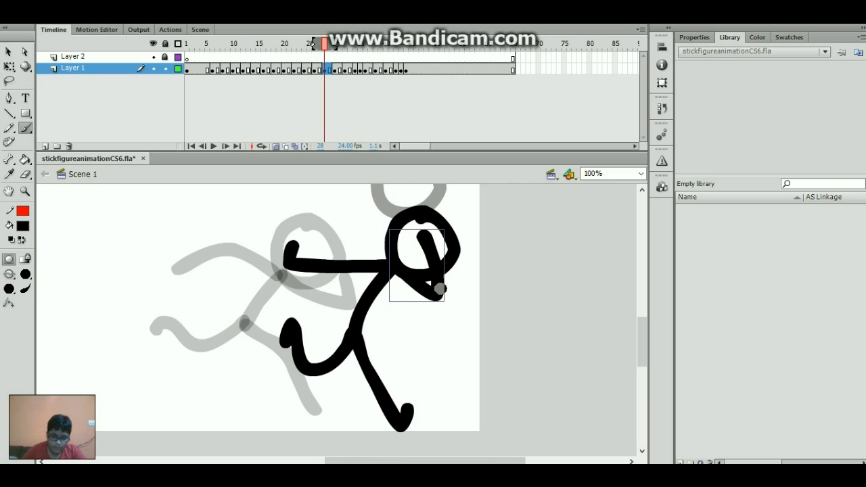
key("comma")
key("period")
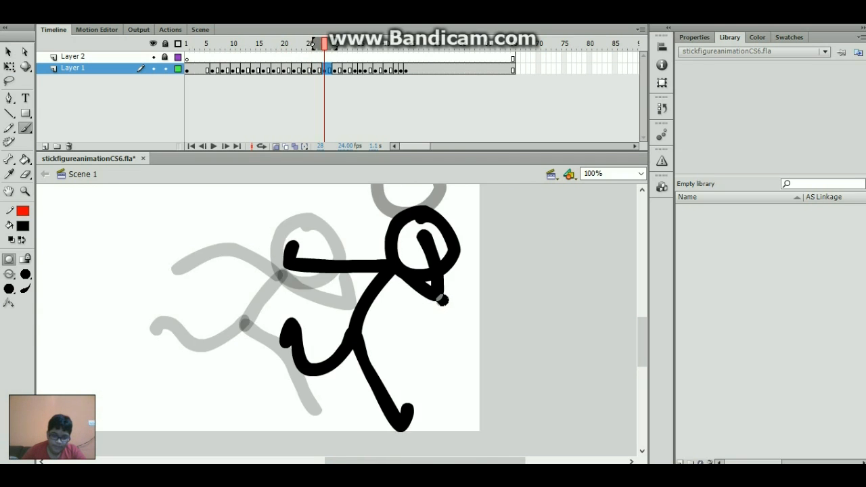
key("comma")
key("comma")
key("comma")
key("comma")
key("period")
key("period")
key("period")
key("period")
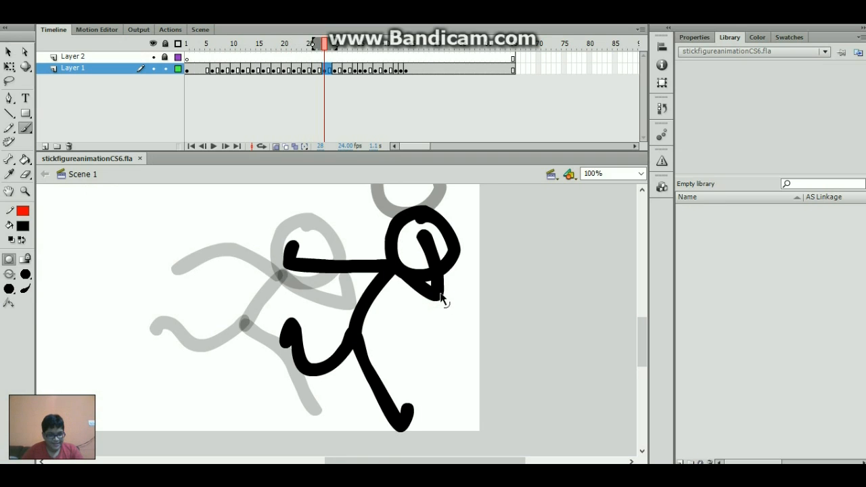
- Select the curled arm stroke with Free Transform, undoing an accidental nudge of the head
key("q")
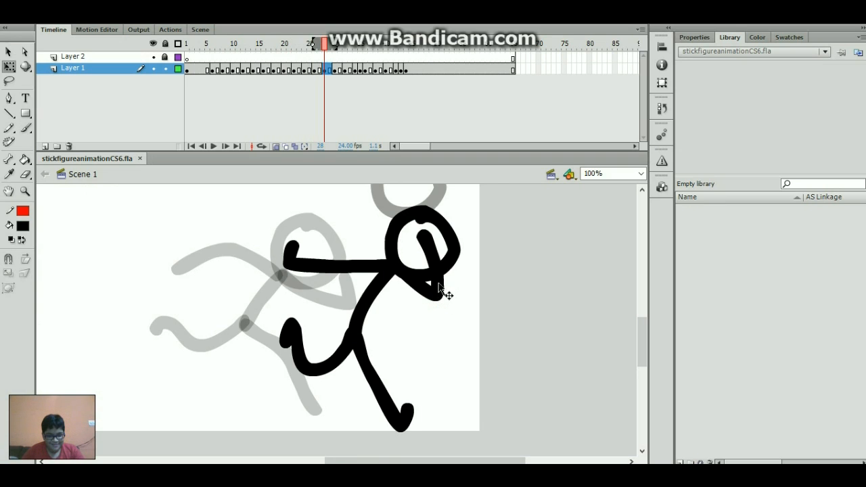
left_click(438, 288)
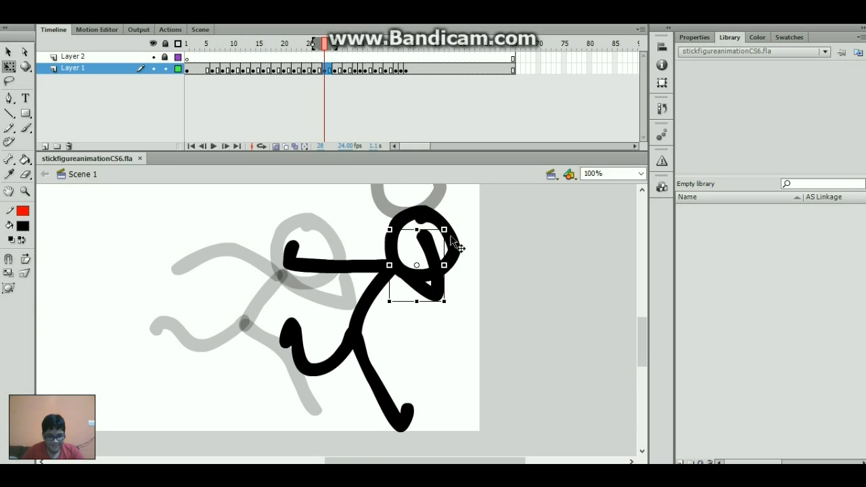
left_click_drag(451, 238, 445, 234)
key("ctrl+z")
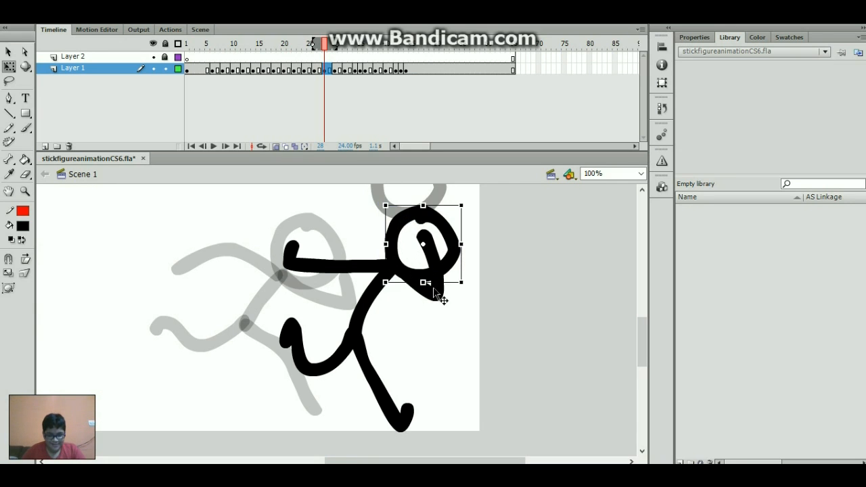
- Trial-rotate the curl inside the head, revert it, and return to frame 26 with the Brush
left_click(435, 289)
mouse_move(450, 227)
left_mouse_down()
mouse_move(425, 213)
mouse_move(408, 229)
mouse_move(432, 230)
mouse_move(446, 249)
mouse_move(423, 228)
mouse_move(458, 249)
mouse_move(455, 257)
left_mouse_up()
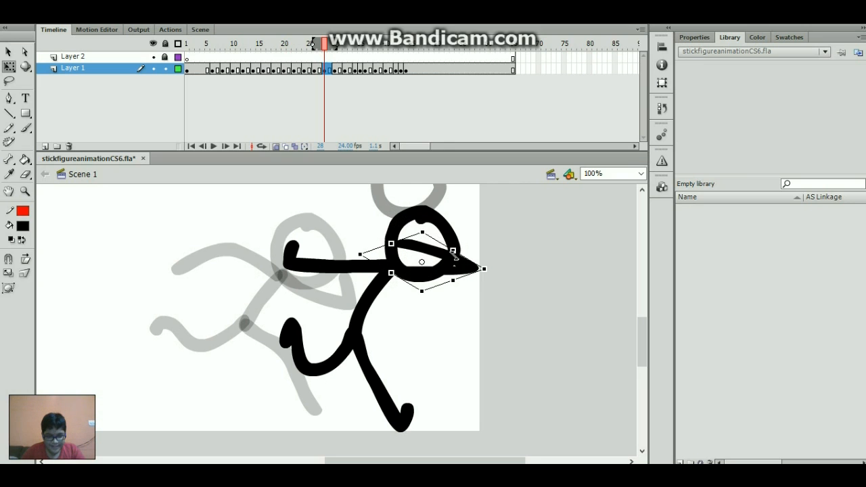
left_click(456, 336)
left_click(477, 269)
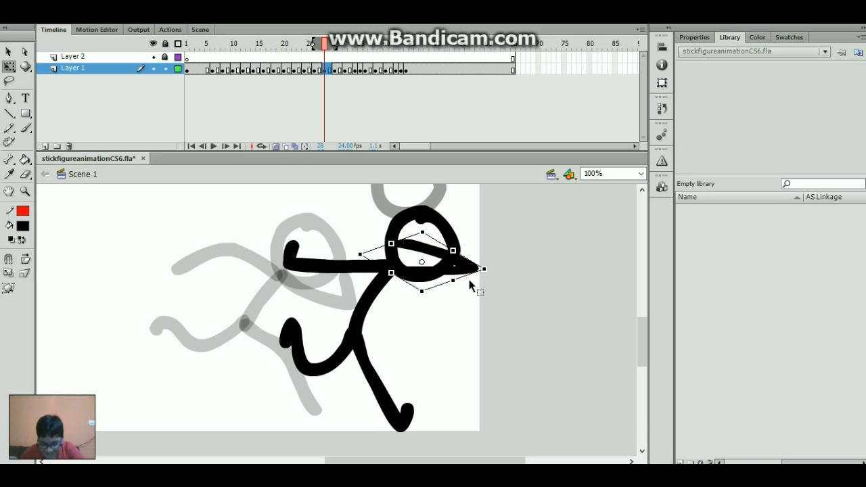
key("ctrl+z")
key("ctrl+z")
key("ctrl+z")
key("ctrl+z")
key("ctrl+z")
key("ctrl+z")
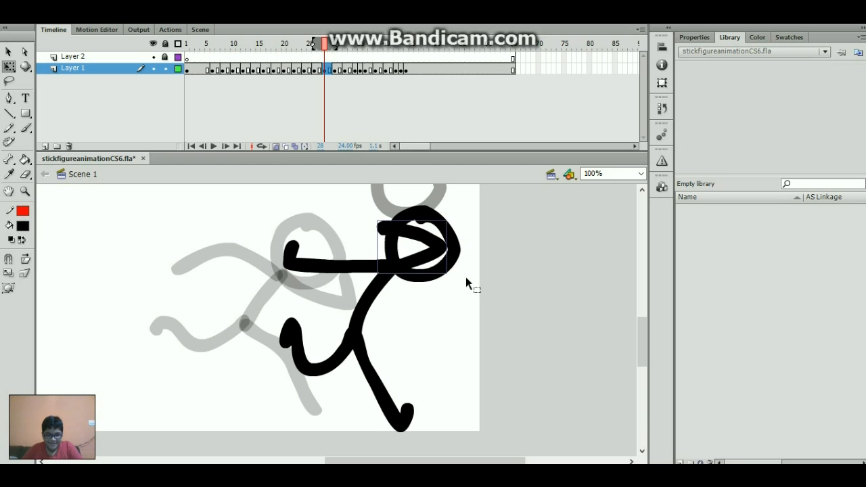
key("ctrl+z")
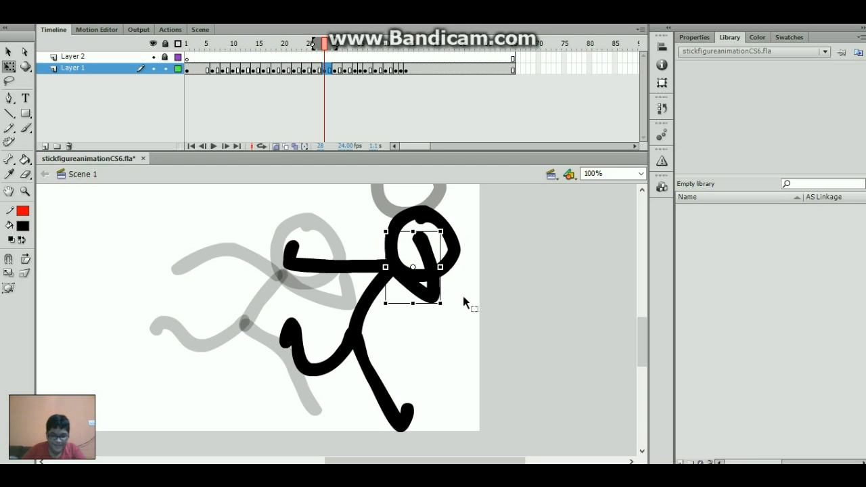
left_click(462, 296)
key("b")
key("comma")
key("comma")
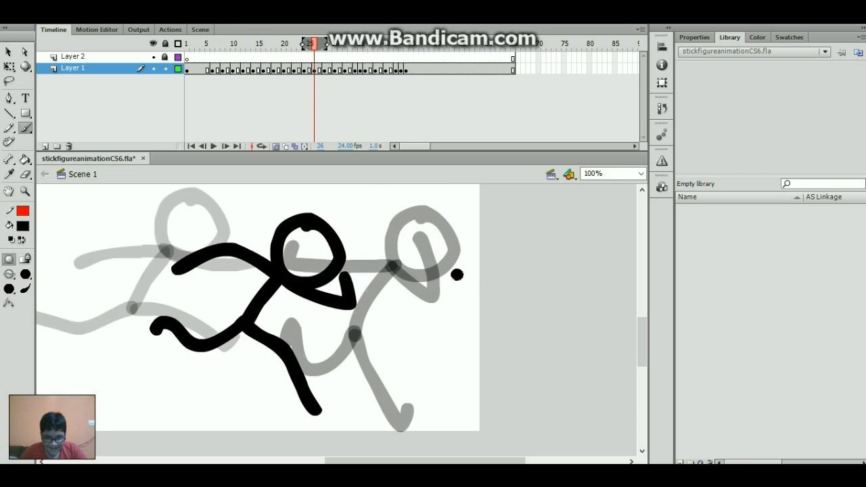
- Play the run from frame 20 to preview, stopping at frame 29
key("period")
key("period")
key("period")
key("comma")
key("comma")
key("comma")
key("comma")
key("comma")
key("comma")
key("comma")
key("comma")
key("comma")
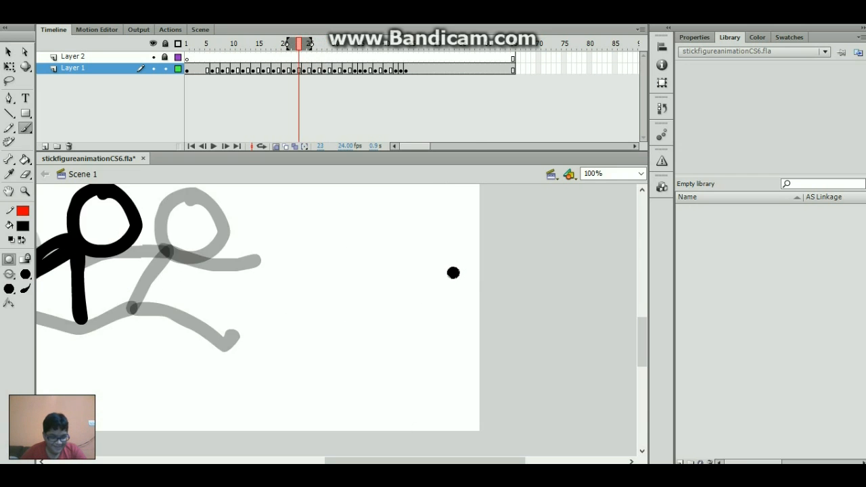
key("Return")
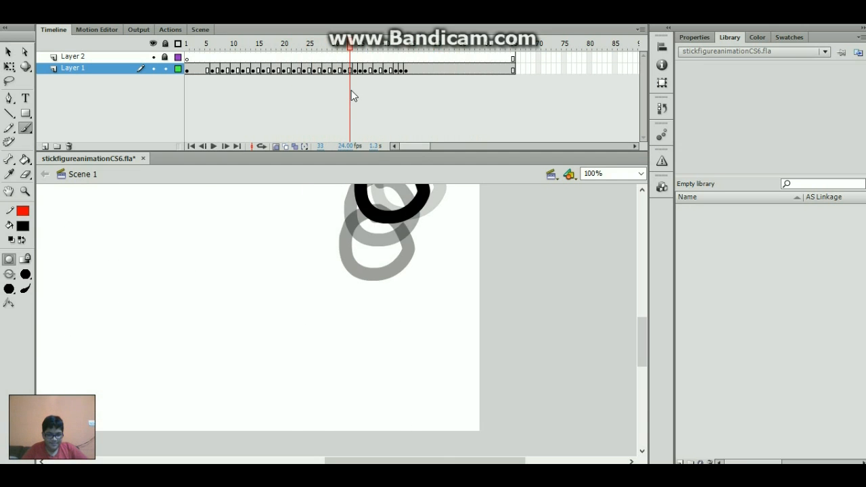
left_click(326, 90)
- Brush the body and two legs on frame 30, redoing the misplaced strokes
key("period")
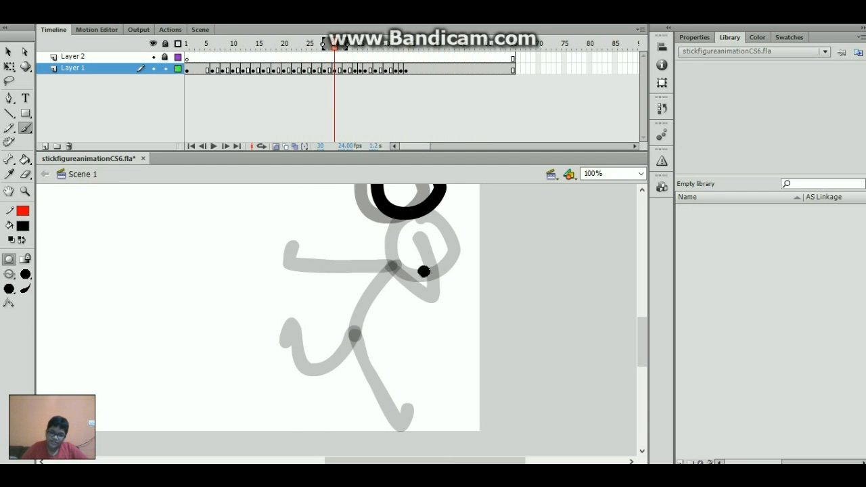
mouse_move(405, 213)
left_mouse_down()
mouse_move(413, 276)
mouse_move(360, 354)
mouse_move(339, 364)
mouse_move(340, 373)
left_mouse_up()
key("ctrl+z")
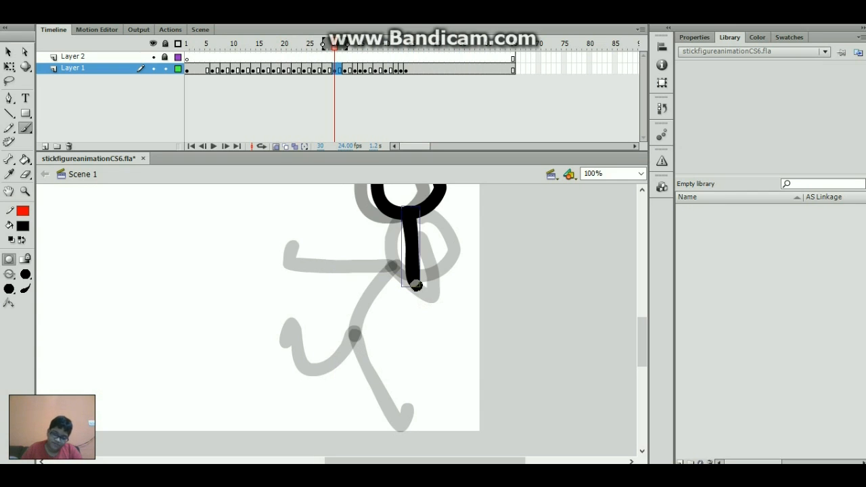
mouse_move(416, 278)
left_mouse_down()
mouse_move(429, 328)
mouse_move(421, 374)
left_mouse_up()
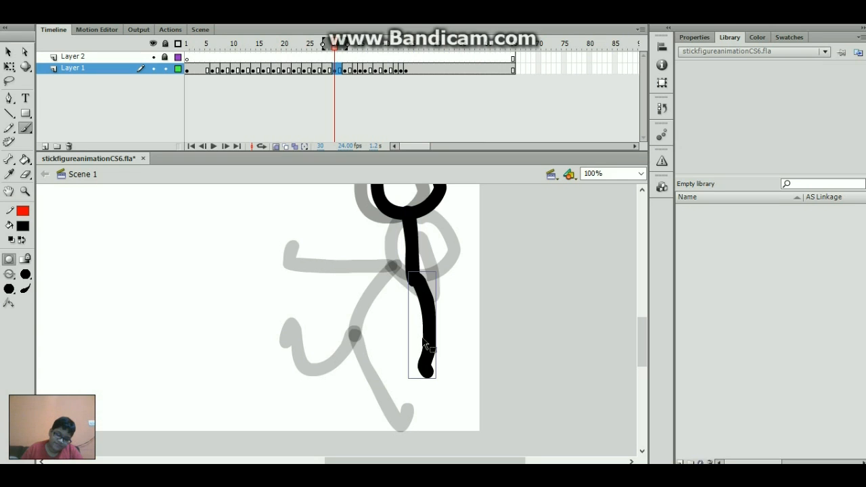
key("ctrl+z")
mouse_move(414, 280)
left_mouse_down()
mouse_move(415, 358)
mouse_move(433, 391)
left_mouse_up()
left_click_drag(413, 281, 333, 359)
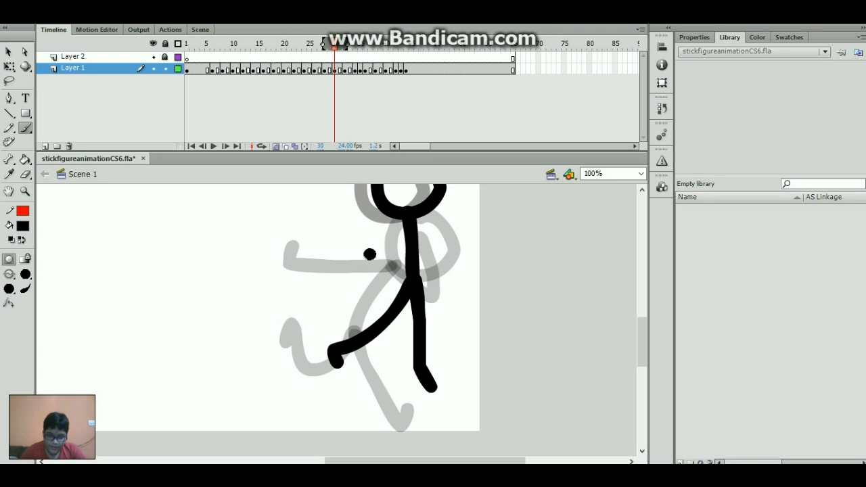
left_click(336, 70)
- Brush the torso and a leg on frame 32 and the torso on frame 34
key("period")
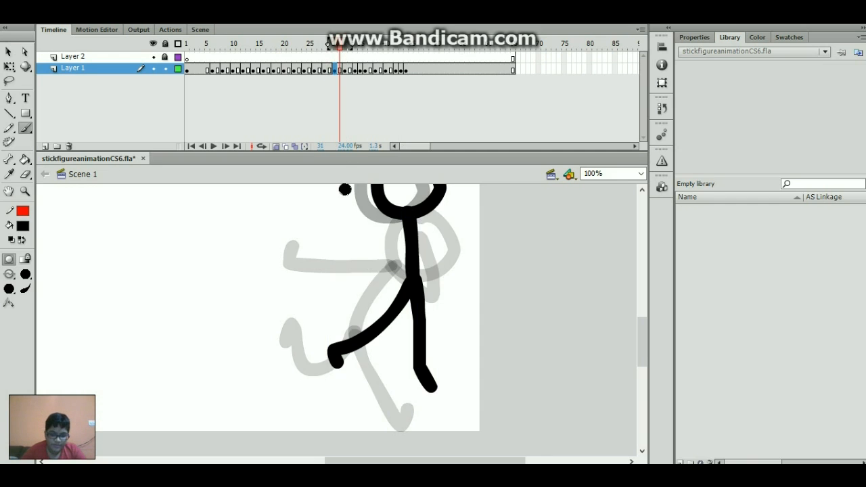
key("period")
mouse_move(406, 212)
left_mouse_down()
mouse_move(412, 280)
mouse_move(376, 339)
mouse_move(351, 361)
left_mouse_up()
left_click_drag(415, 277, 431, 356)
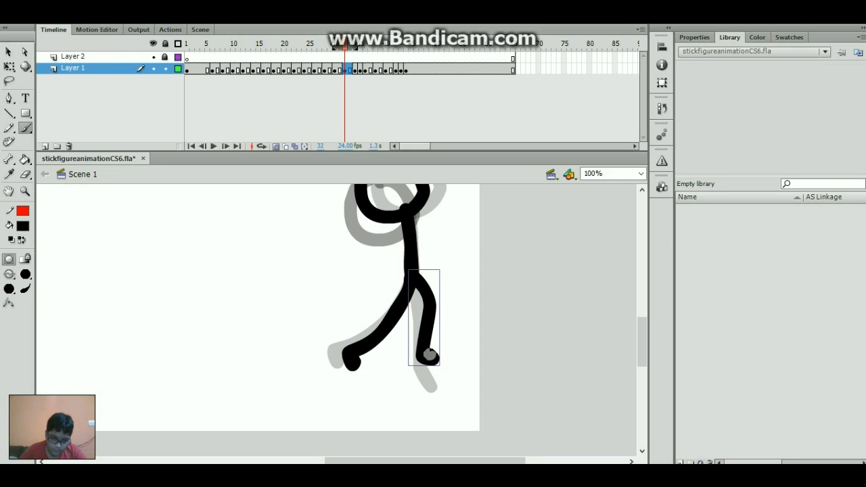
key("period")
key("period")
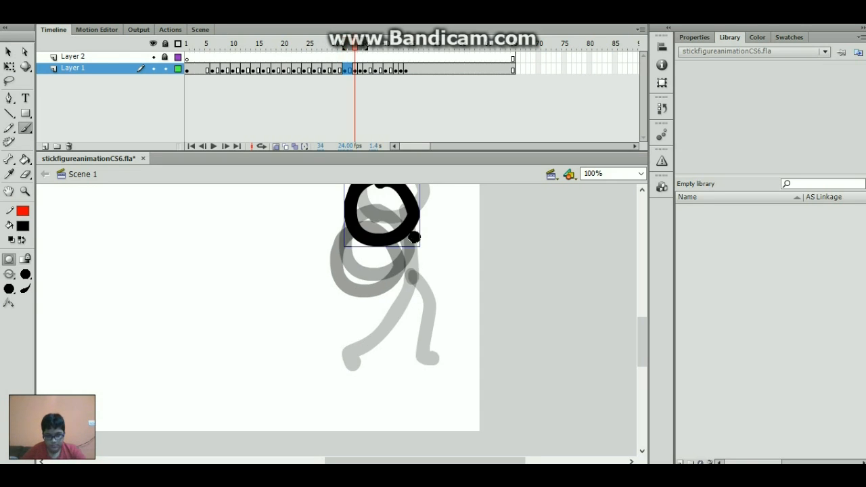
mouse_move(396, 234)
left_mouse_down()
mouse_move(409, 296)
mouse_move(405, 345)
mouse_move(385, 384)
left_mouse_up()
- Brush the body and right leg on frame 35, undoing a left-leg stroke
key("period")
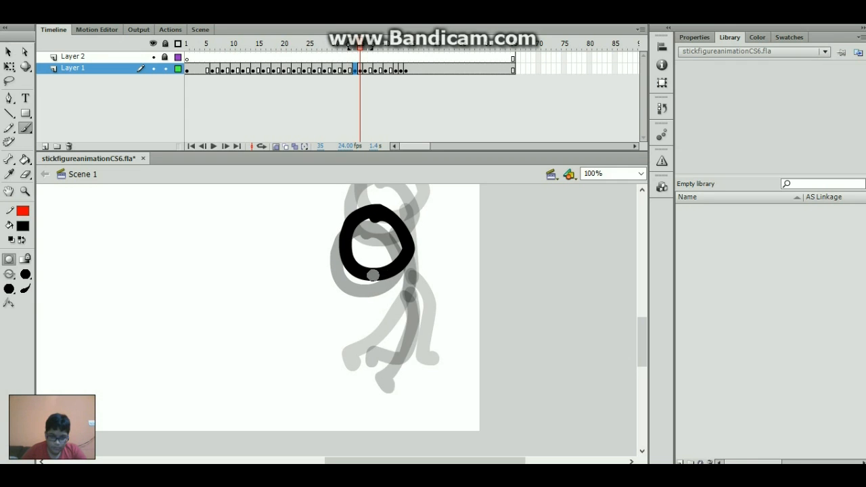
mouse_move(373, 274)
left_mouse_down()
mouse_move(378, 326)
mouse_move(436, 391)
mouse_move(447, 391)
left_mouse_up()
mouse_move(379, 326)
left_mouse_down()
mouse_move(377, 360)
mouse_move(345, 406)
left_mouse_up()
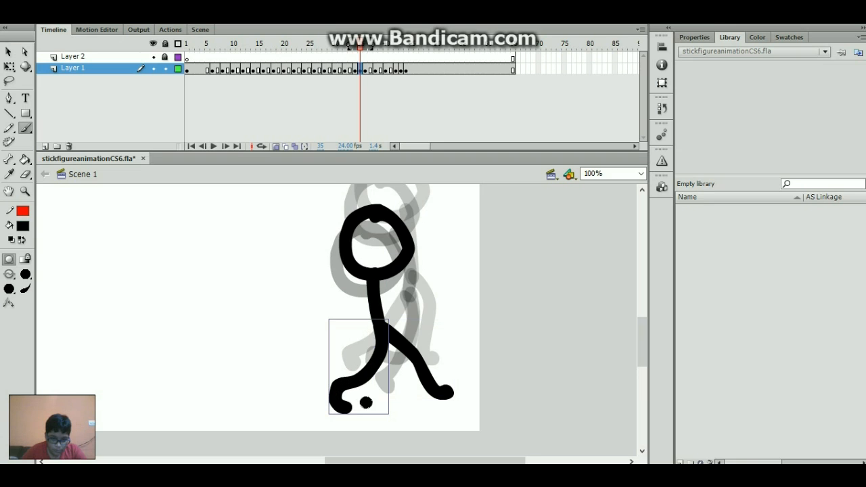
key("ctrl+z")
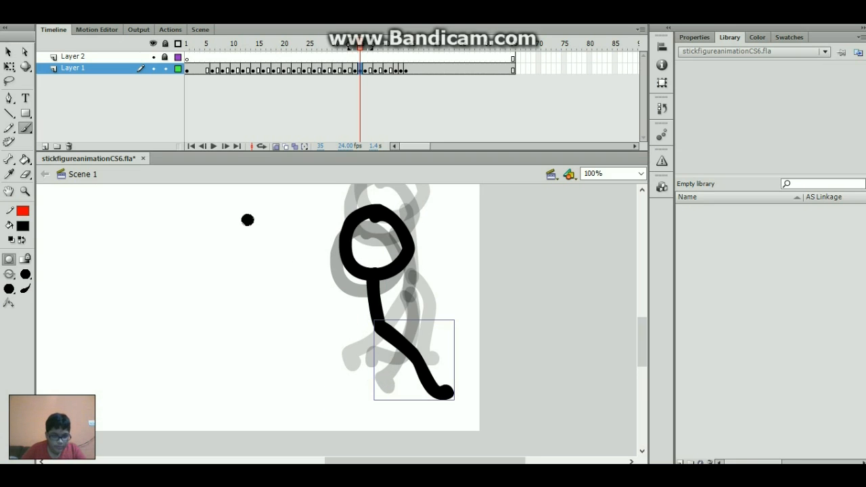
- Scribble test strokes on the empty stage and undo them, then retry and undo the frame-35 left leg
mouse_move(247, 219)
left_mouse_down()
mouse_move(215, 330)
mouse_move(181, 363)
mouse_move(203, 425)
mouse_move(228, 423)
left_mouse_up()
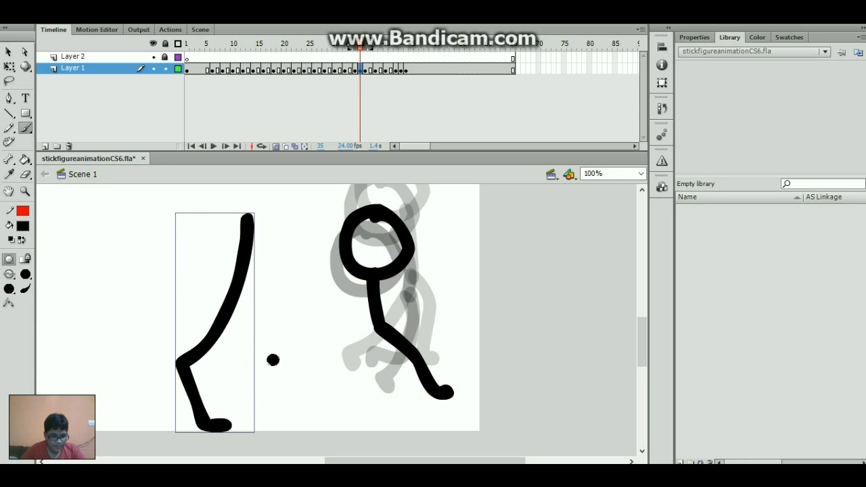
mouse_move(280, 351)
left_mouse_down()
mouse_move(245, 389)
mouse_move(233, 385)
mouse_move(250, 406)
left_mouse_up()
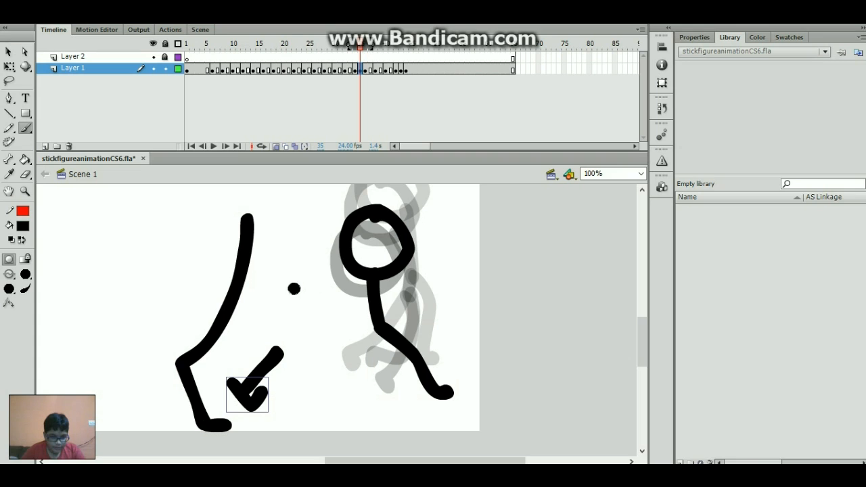
mouse_move(293, 285)
left_mouse_down()
mouse_move(293, 336)
mouse_move(315, 306)
left_mouse_up()
mouse_move(333, 309)
left_mouse_down()
mouse_move(329, 335)
mouse_move(329, 311)
mouse_move(365, 332)
left_mouse_up()
mouse_move(396, 305)
left_mouse_down()
mouse_move(389, 312)
mouse_move(394, 349)
left_mouse_up()
key("ctrl+z")
key("ctrl+z")
key("ctrl+z")
key("ctrl+z")
key("ctrl+z")
key("ctrl+z")
key("ctrl+z")
key("ctrl+z")
key("ctrl+z")
key("ctrl+z")
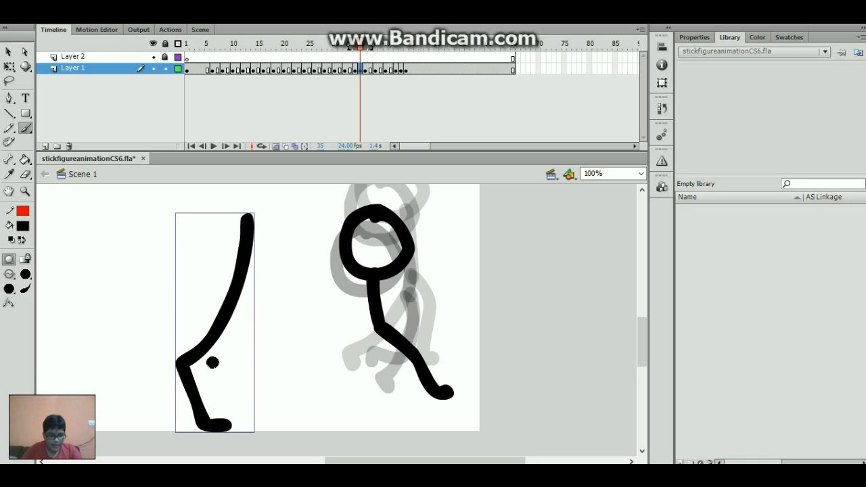
key("ctrl+z")
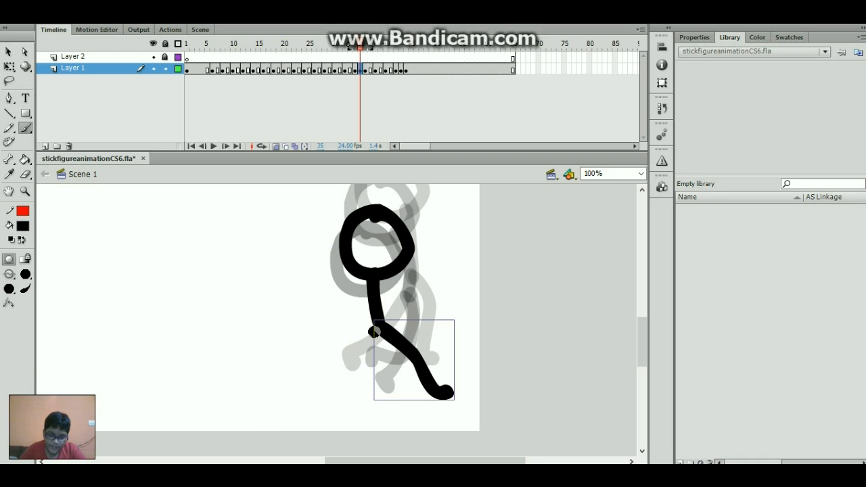
left_click_drag(374, 330, 353, 407)
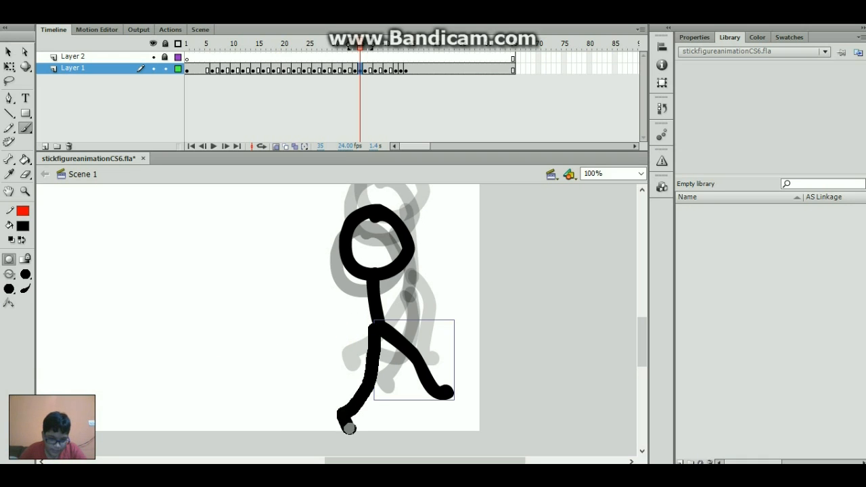
key("ctrl+z")
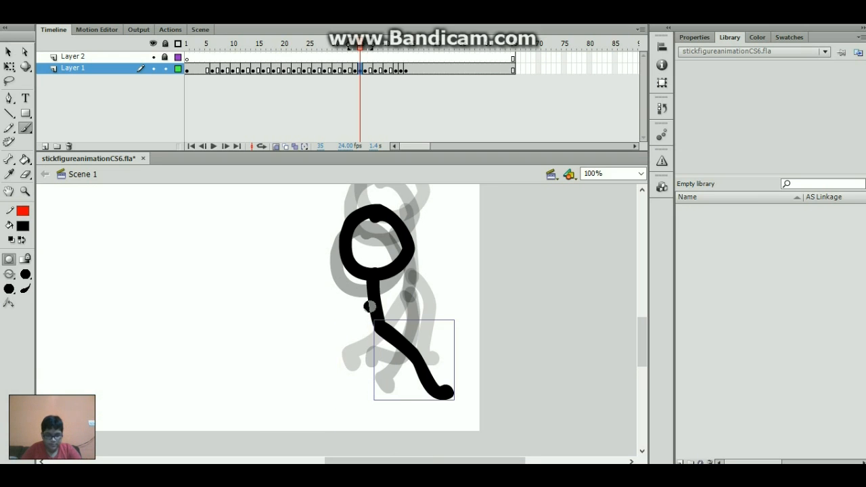
- Redraw the frame-35 left leg and brush the body and both legs on frame 36
mouse_move(381, 321)
left_mouse_down()
mouse_move(381, 347)
mouse_move(349, 403)
left_mouse_up()
key("period")
key("period")
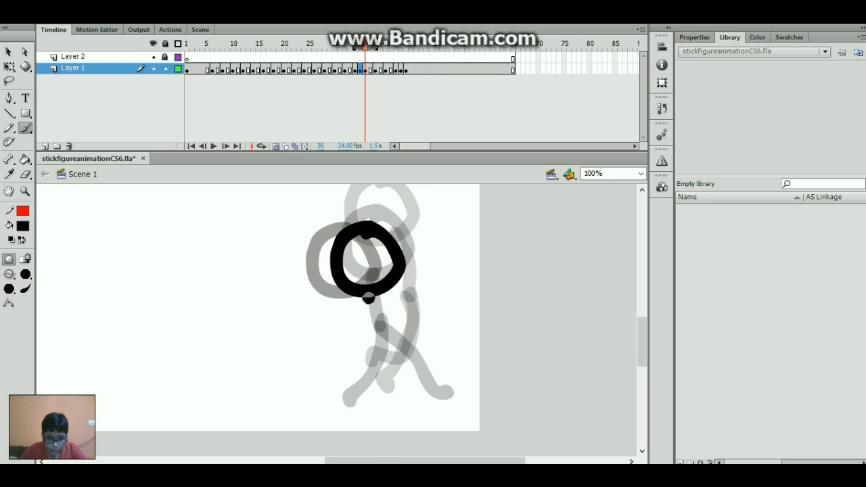
mouse_move(363, 291)
left_mouse_down()
mouse_move(367, 359)
mouse_move(410, 381)
mouse_move(440, 423)
mouse_move(450, 422)
left_mouse_up()
mouse_move(368, 358)
left_mouse_down()
mouse_move(354, 401)
mouse_move(335, 426)
left_mouse_up()
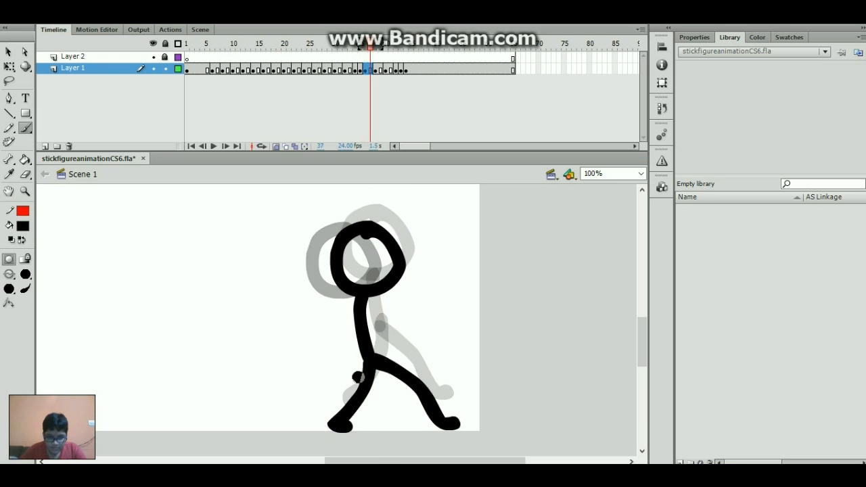
- Brush the bent torso and two legs on frame 38, redoing one leg
key("period")
key("period")
mouse_move(309, 289)
left_mouse_down()
mouse_move(294, 338)
mouse_move(429, 392)
left_mouse_up()
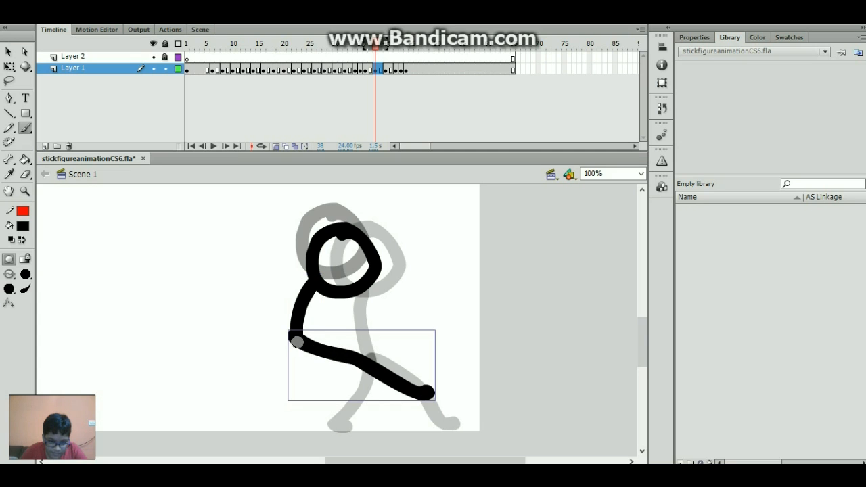
mouse_move(296, 342)
left_mouse_down()
mouse_move(331, 394)
mouse_move(334, 427)
mouse_move(342, 411)
left_mouse_up()
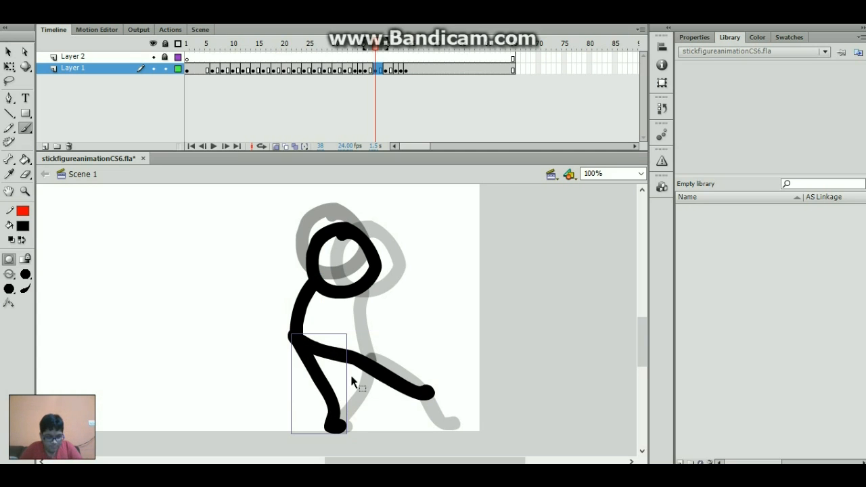
key("ctrl+z")
key("ctrl+z")
mouse_move(297, 338)
left_mouse_down()
mouse_move(323, 369)
mouse_move(337, 421)
mouse_move(350, 424)
left_mouse_up()
left_click_drag(296, 344, 254, 398)
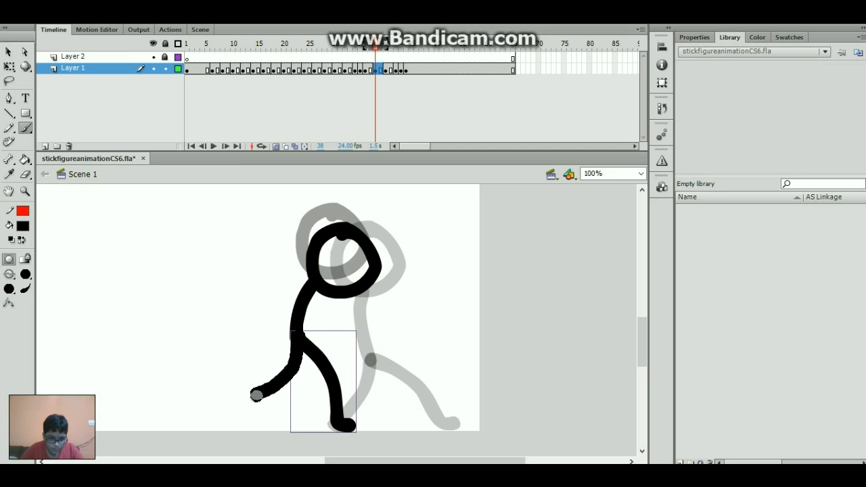
- Brush the body on frame 40, discarding a trial leg
key("F6")
key(".")
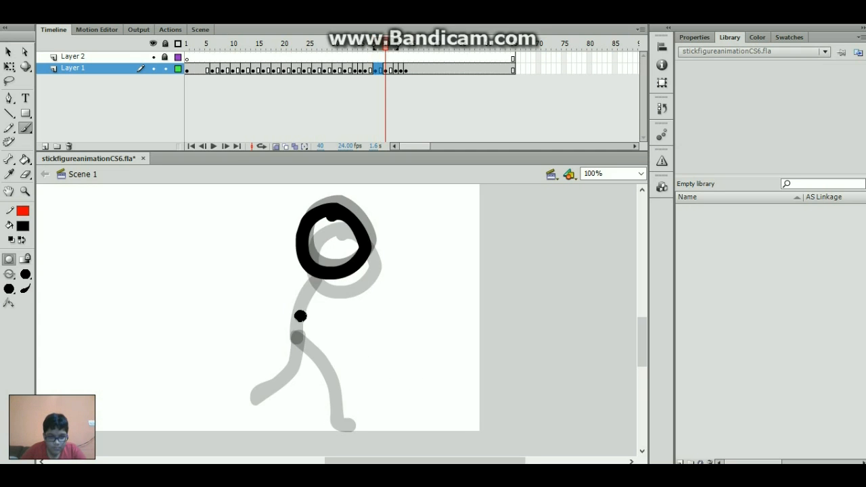
left_click_drag(316, 272, 315, 345)
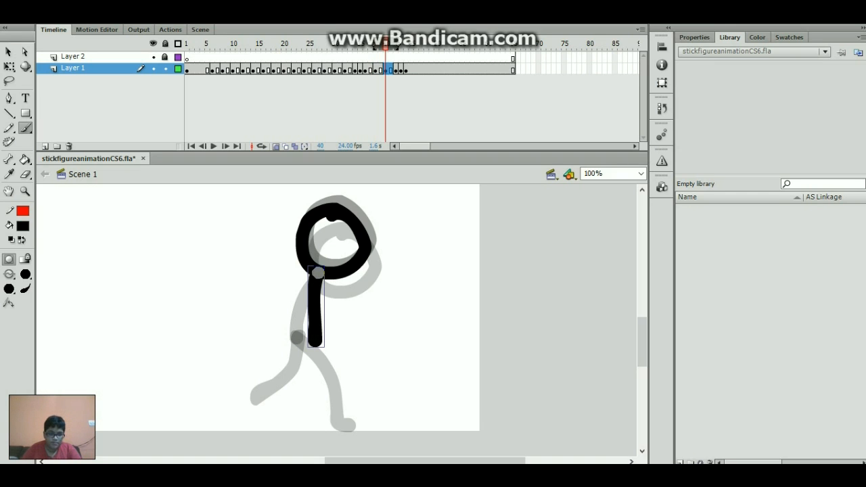
mouse_move(318, 342)
left_mouse_down()
mouse_move(331, 418)
mouse_move(349, 425)
mouse_move(339, 427)
mouse_move(316, 343)
mouse_move(304, 380)
mouse_move(262, 423)
left_mouse_up()
key("ctrl+z")
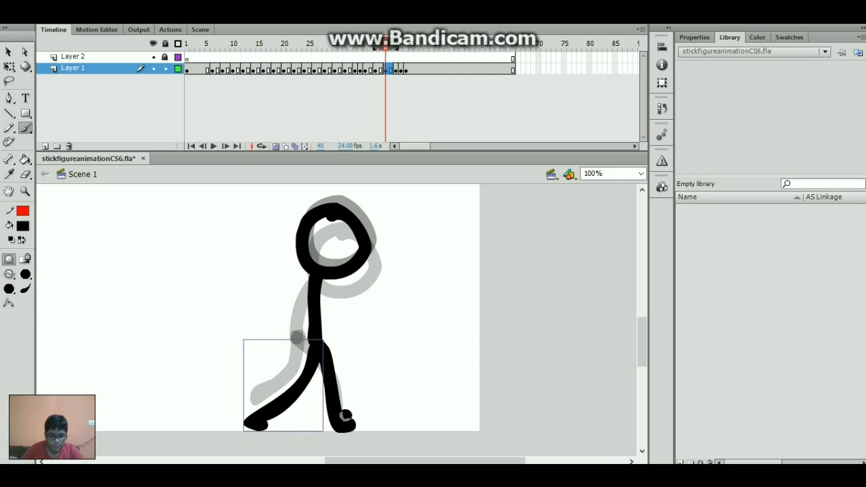
- Brush bodies and legs on frames 42 and 43
key("period")
key("period")
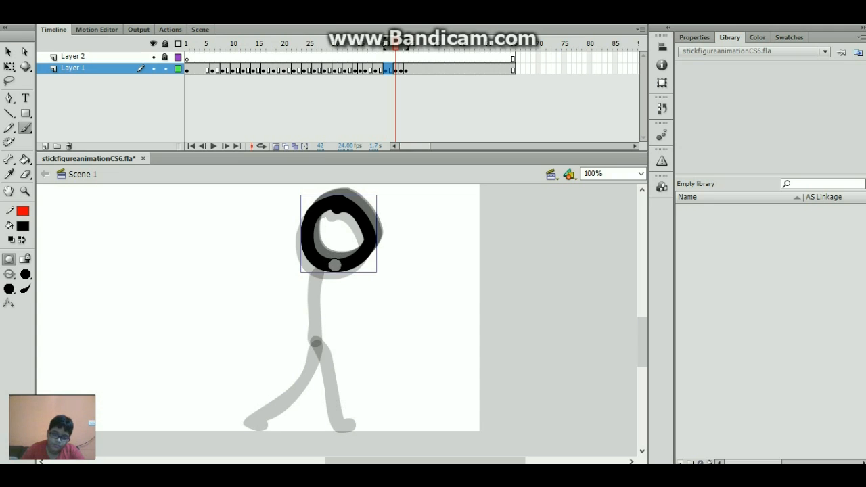
left_click_drag(334, 265, 342, 428)
left_click_drag(338, 328, 290, 426)
key("period")
left_click_drag(338, 265, 345, 426)
mouse_move(341, 328)
left_mouse_down()
mouse_move(304, 426)
mouse_move(335, 337)
left_mouse_up()
- Brush frame 44's upright body with legs nearly together, then play the run
key("period")
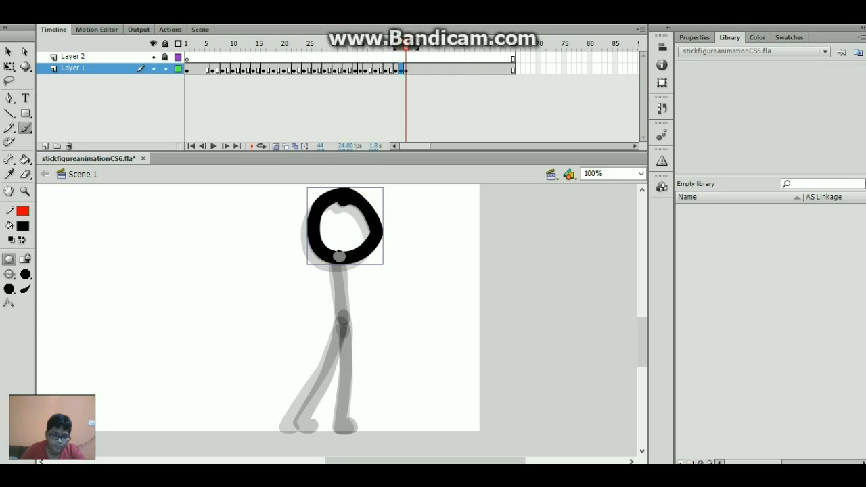
mouse_move(339, 256)
left_mouse_down()
mouse_move(353, 354)
mouse_move(346, 433)
left_mouse_up()
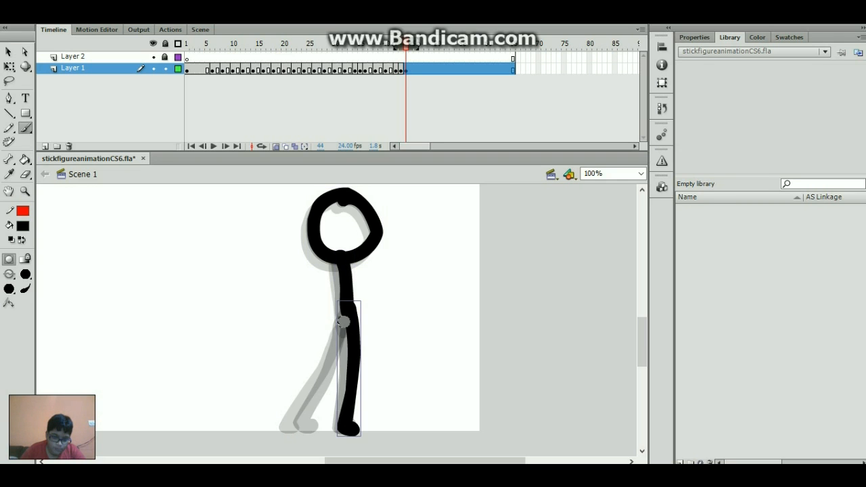
left_click_drag(343, 322, 311, 430)
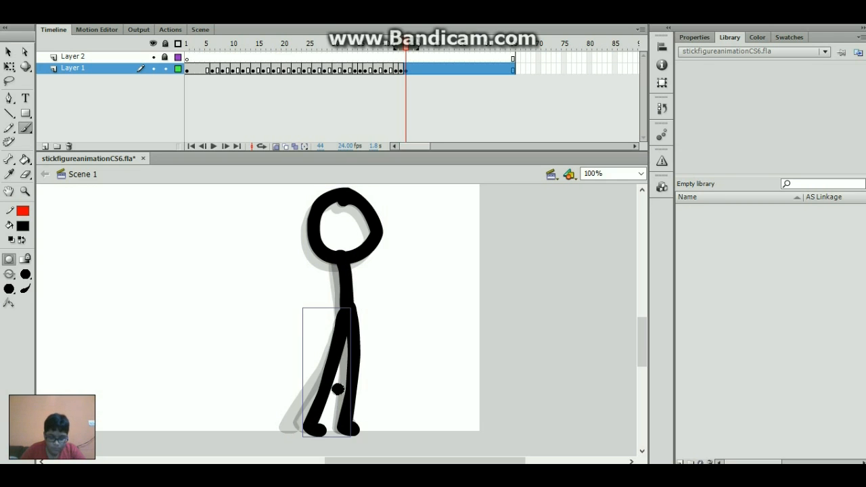
key("Return")
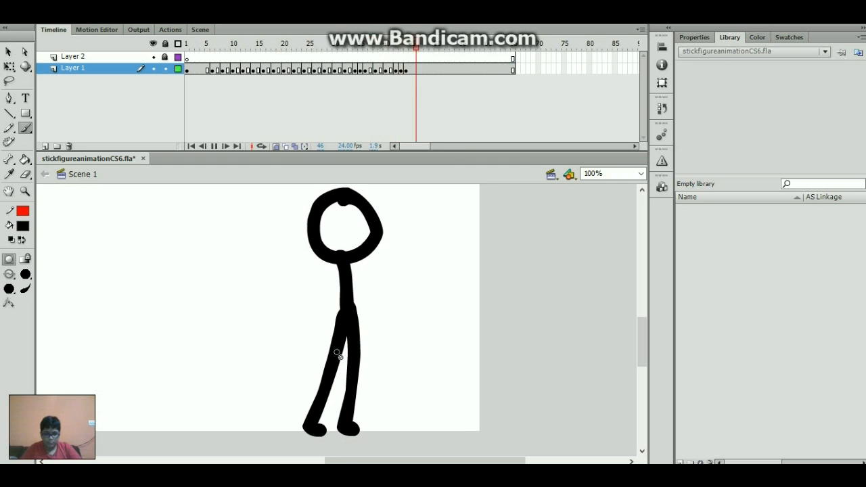
left_click_drag(424, 50, 316, 78)
key("Return")
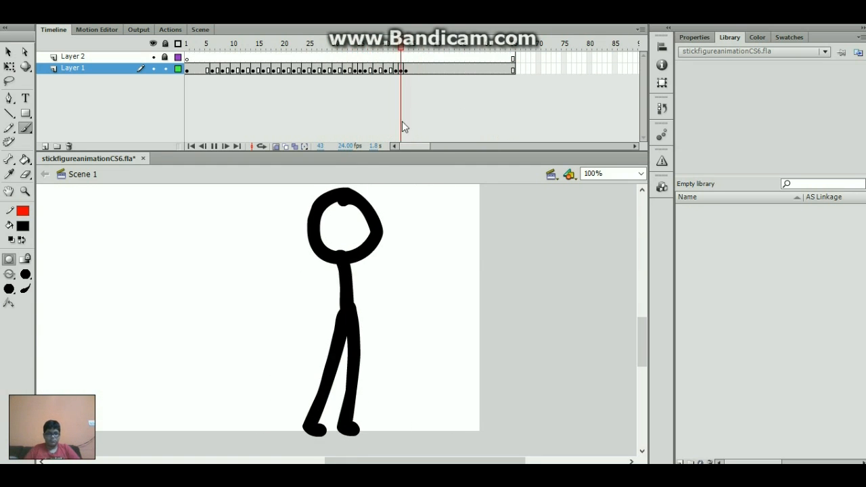
left_click_drag(362, 49, 371, 78)
key("Return")
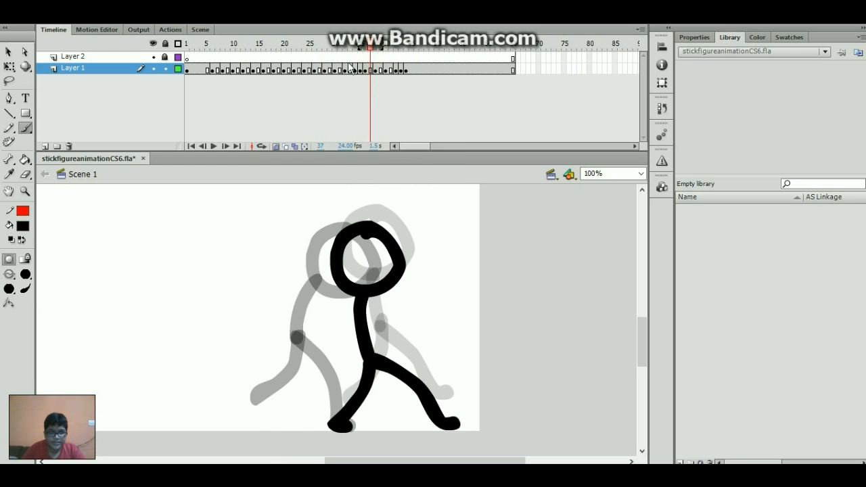
left_click_drag(328, 57, 329, 75)
key("Return")
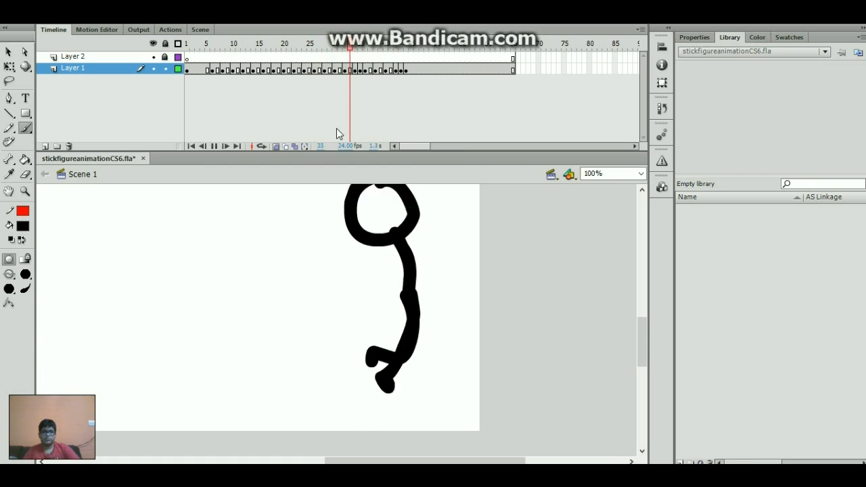
left_click_drag(348, 47, 331, 57)
key("Return")
- On the first arm frame, brush a raised bent arm and a down-left arm from the neck
left_click(291, 51)
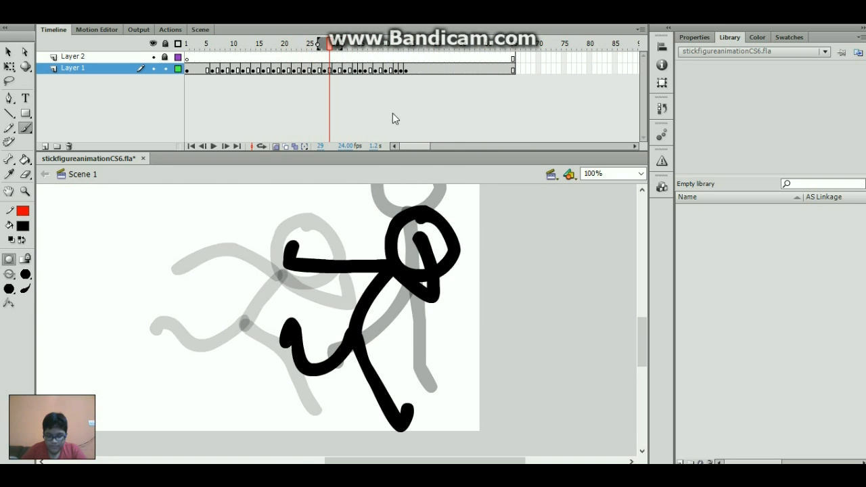
key(".")
left_click_drag(645, 346, 645, 331)
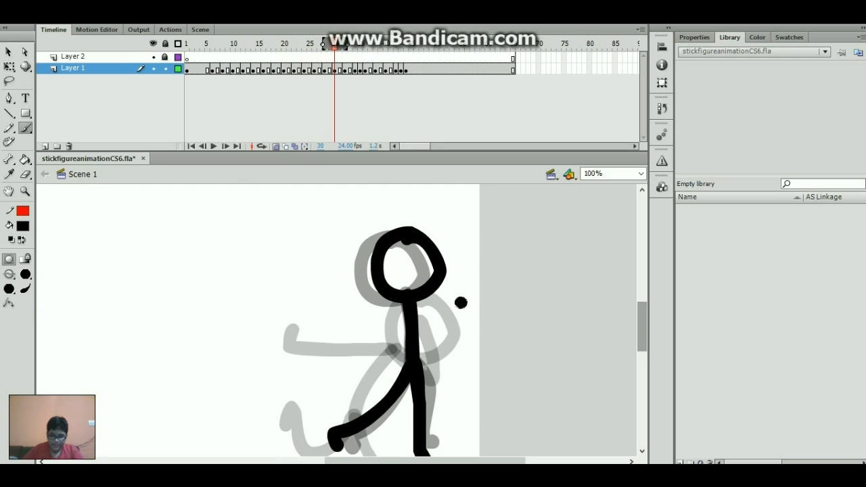
mouse_move(409, 298)
left_mouse_down()
mouse_move(457, 266)
mouse_move(429, 263)
left_mouse_up()
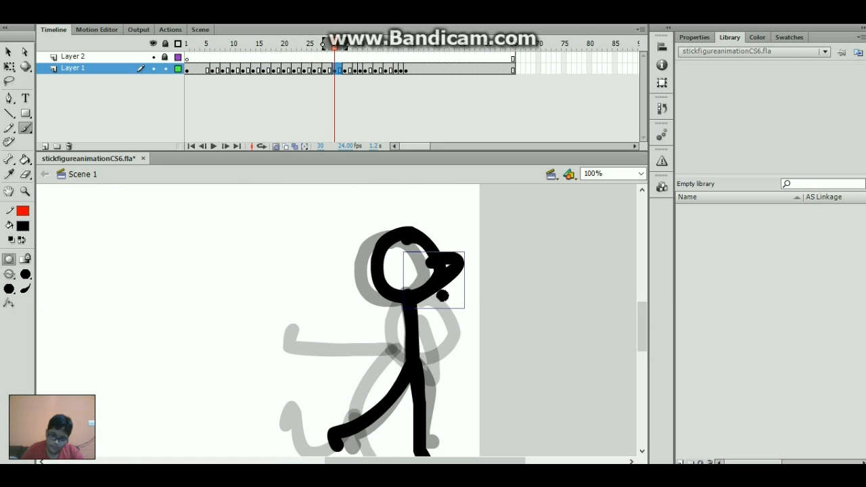
left_click_drag(398, 294, 313, 359)
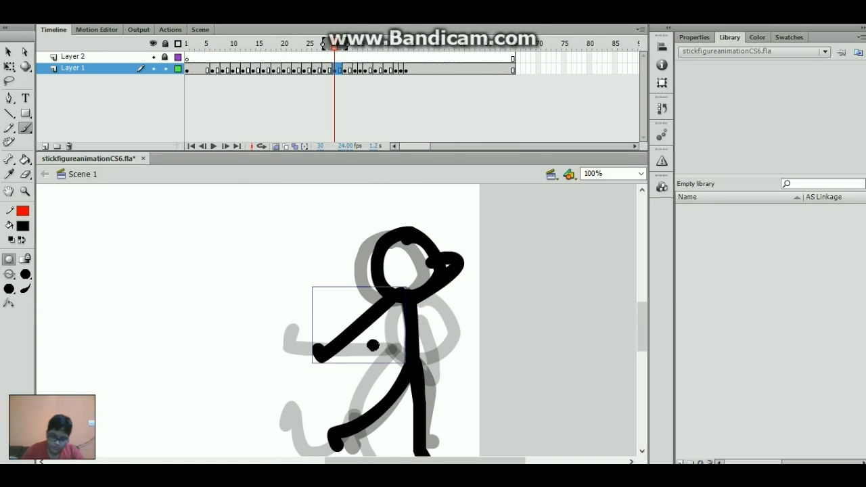
- Brush arms on the next two frames: down-left and up, then over the head and out right
key("period")
key("period")
mouse_move(399, 300)
left_mouse_down()
mouse_move(359, 335)
mouse_move(350, 371)
left_mouse_up()
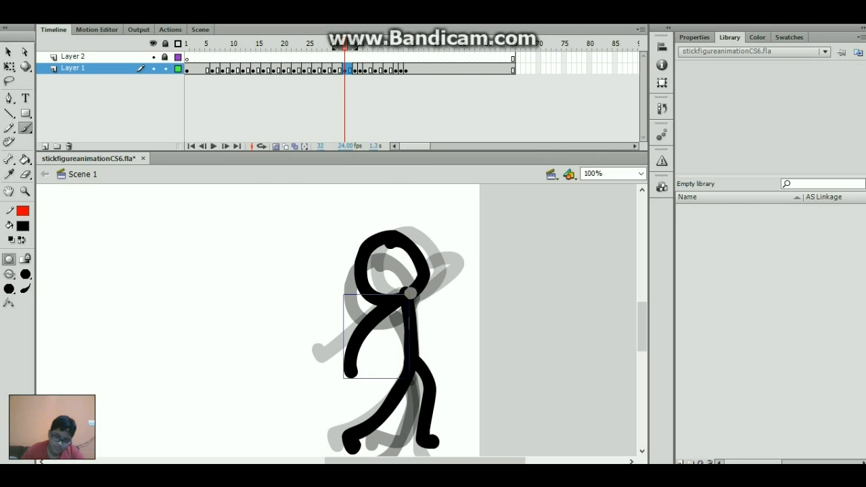
mouse_move(411, 292)
left_mouse_down()
mouse_move(431, 218)
mouse_move(449, 234)
left_mouse_up()
key("period")
key("period")
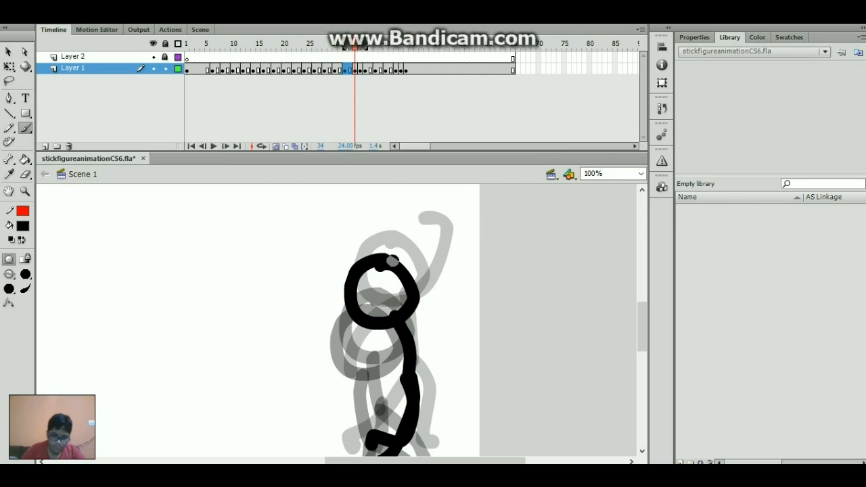
left_click_drag(384, 255, 338, 250)
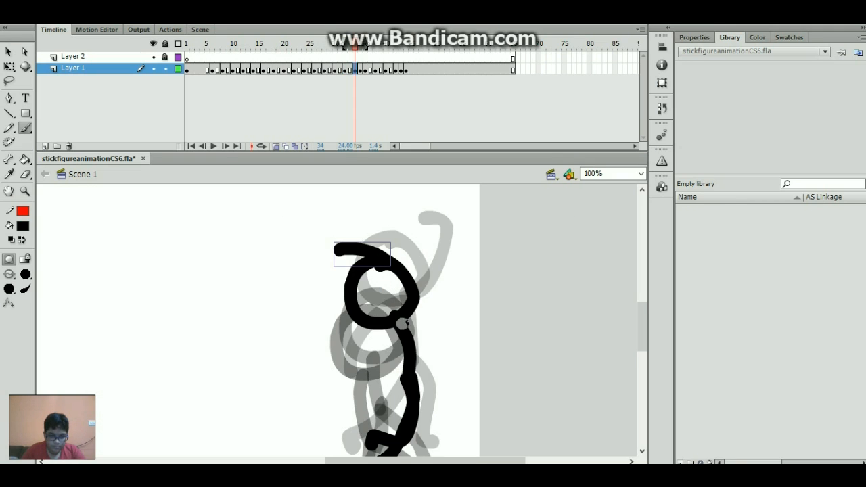
left_click_drag(397, 324, 452, 353)
- Brush arm pairs on the following frames (hooked up-right and left, right and down-left), undoing a stray stroke
key("period")
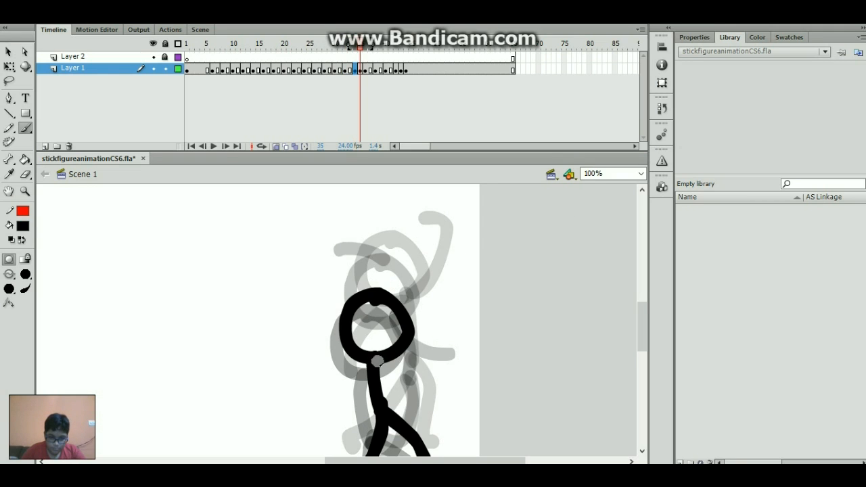
mouse_move(377, 362)
left_mouse_down()
mouse_move(423, 319)
mouse_move(415, 317)
left_mouse_up()
left_click_drag(371, 362, 301, 358)
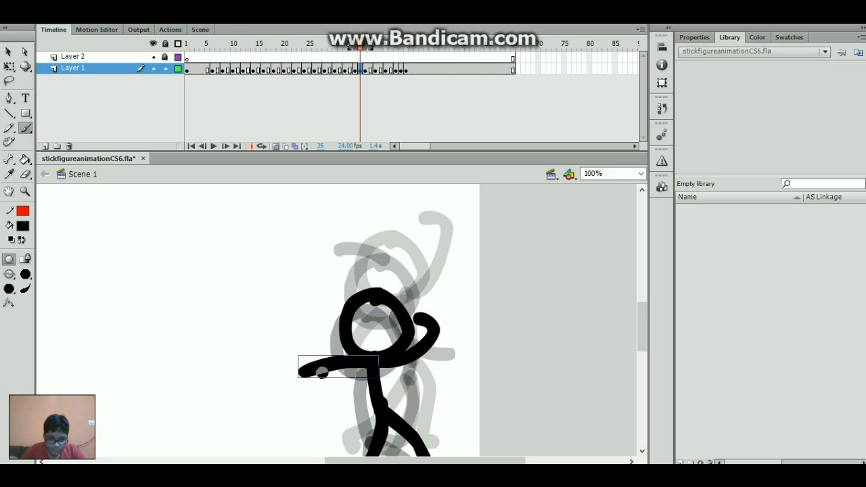
key("period")
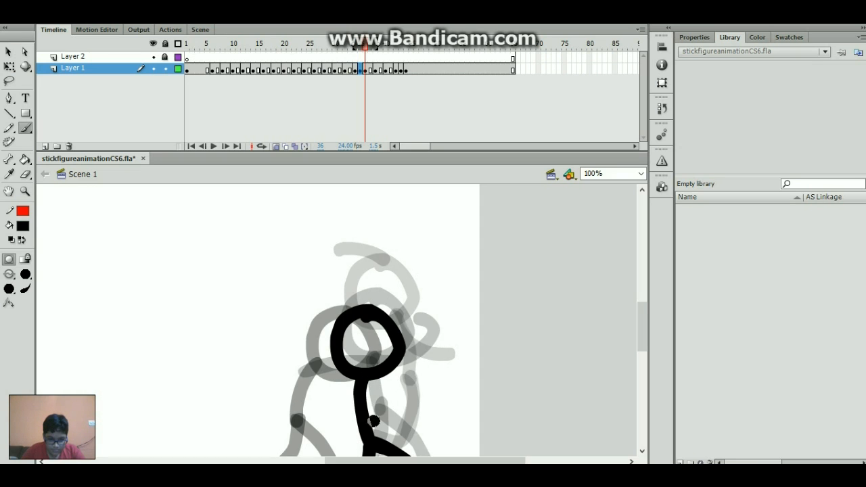
left_click_drag(384, 462, 393, 462)
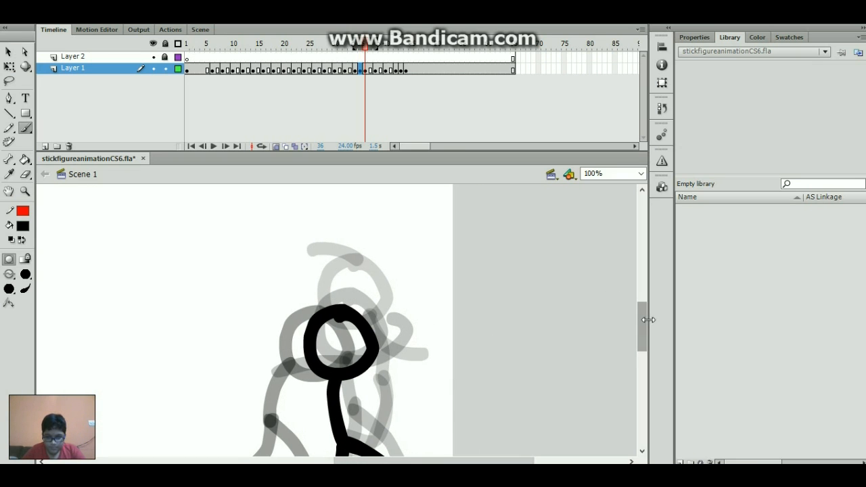
scroll(626, 332, "down", 3)
mouse_move(343, 291)
left_mouse_down()
mouse_move(349, 301)
mouse_move(383, 295)
left_mouse_up()
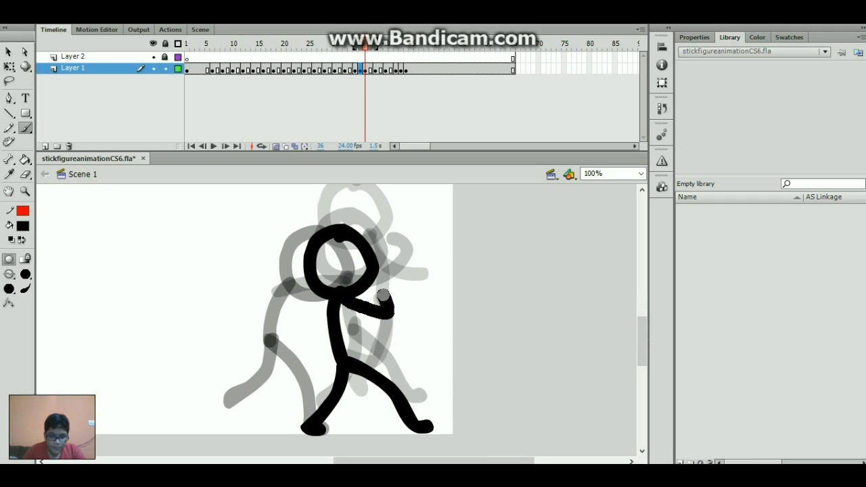
mouse_move(331, 292)
left_mouse_down()
mouse_move(265, 303)
mouse_move(269, 318)
left_mouse_up()
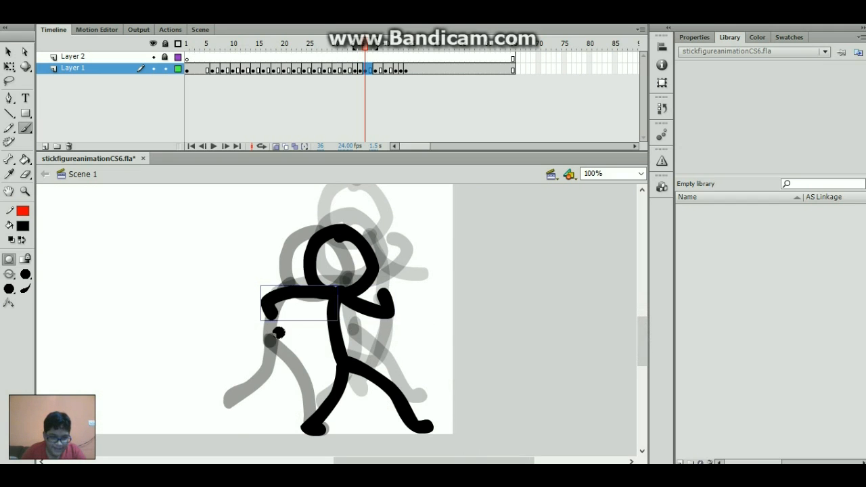
key("period")
key("period")
mouse_move(283, 287)
left_mouse_down()
mouse_move(305, 268)
mouse_move(228, 257)
mouse_move(212, 241)
left_mouse_up()
key("ctrl+z")
key("ctrl+z")
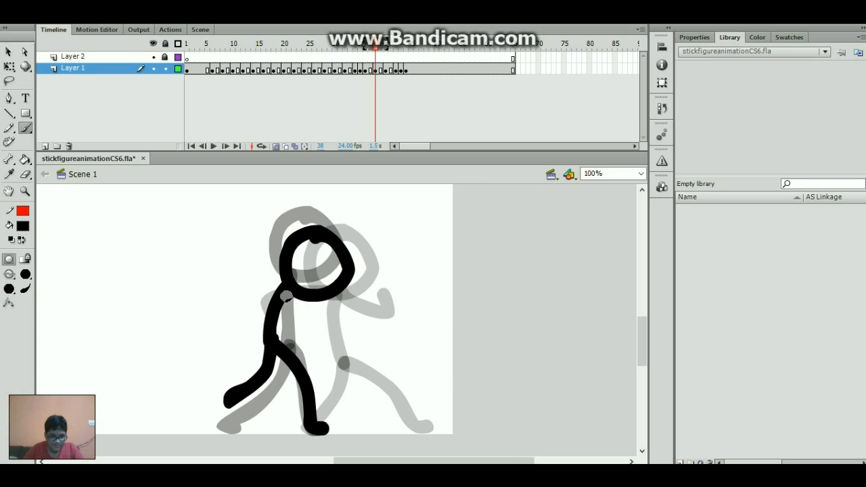
- Redo this frame's arm several times, settling on one stretched across the head toward the left
mouse_move(283, 287)
left_mouse_down()
mouse_move(224, 238)
mouse_move(237, 223)
left_mouse_up()
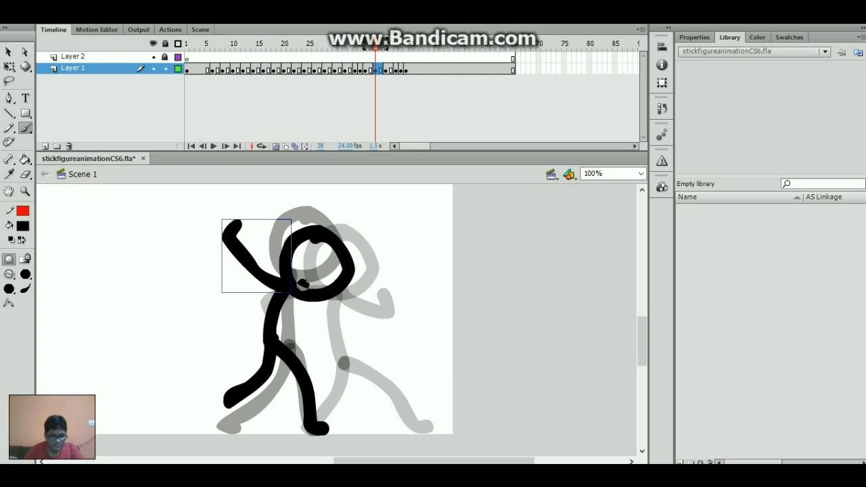
mouse_move(283, 286)
left_mouse_down()
mouse_move(349, 269)
mouse_move(304, 268)
mouse_move(281, 286)
mouse_move(218, 241)
left_mouse_up()
key("ctrl+z")
key("ctrl+z")
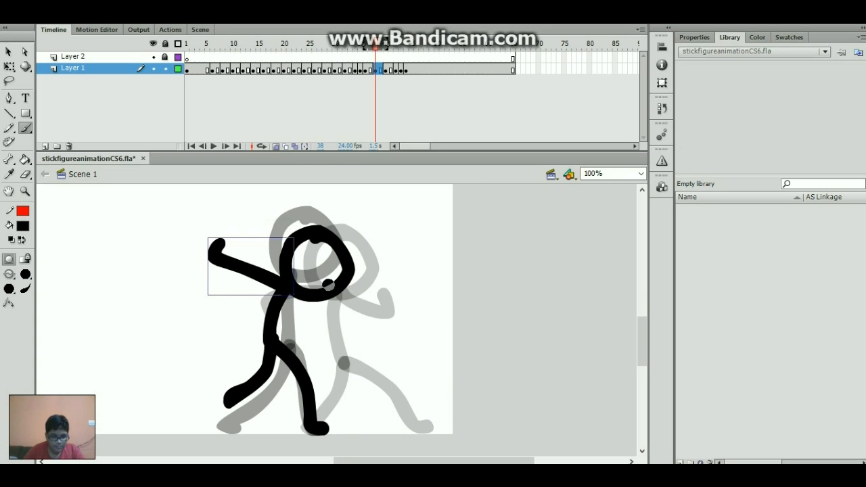
mouse_move(289, 286)
left_mouse_down()
mouse_move(366, 292)
mouse_move(311, 271)
mouse_move(369, 275)
mouse_move(305, 282)
left_mouse_up()
key("ctrl+z")
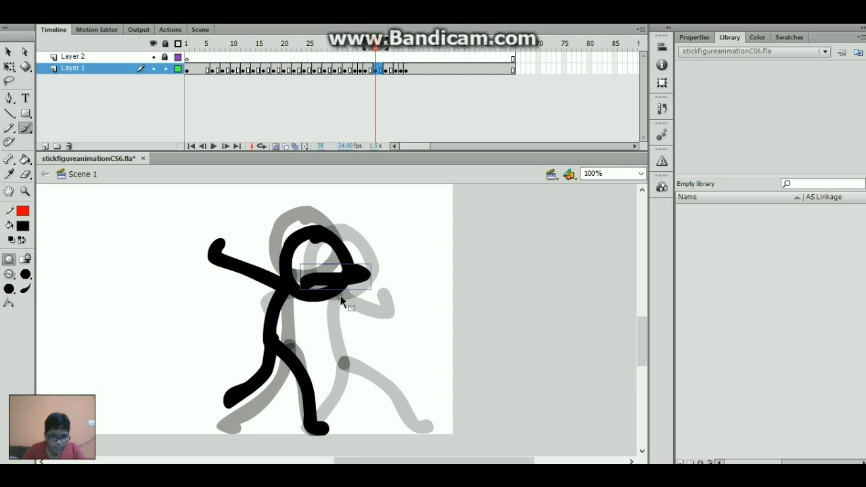
key("ctrl+z")
key("ctrl+z")
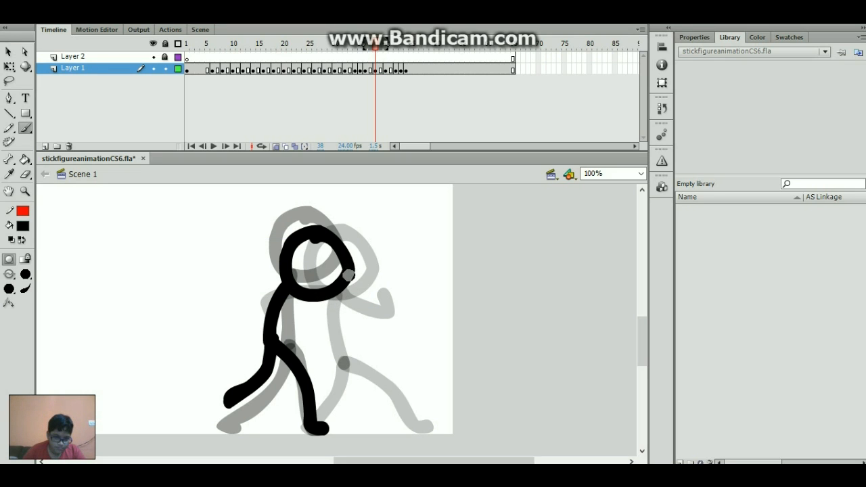
mouse_move(359, 269)
left_mouse_down()
mouse_move(211, 252)
mouse_move(218, 242)
left_mouse_up()
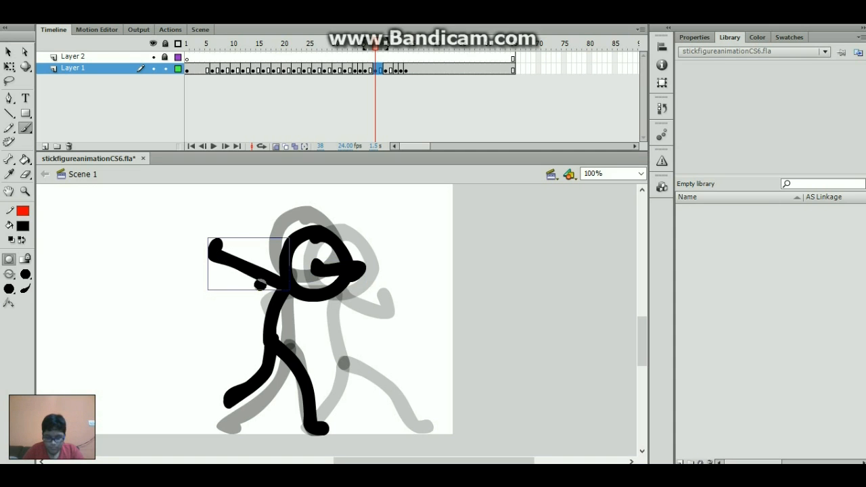
- Brush an arm curving up under the head, then give frame 42 a right arm and a lower-left arm
key(".")
key(".")
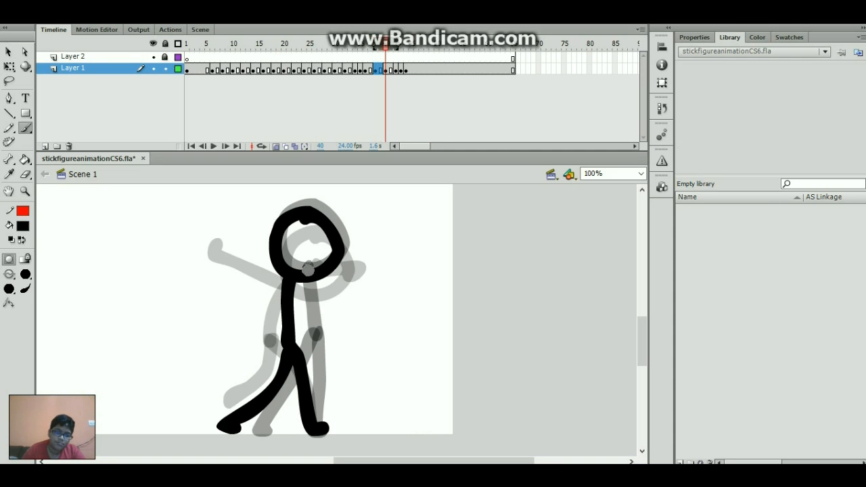
mouse_move(302, 285)
left_mouse_down()
mouse_move(322, 263)
mouse_move(209, 291)
left_mouse_up()
key("period")
key("period")
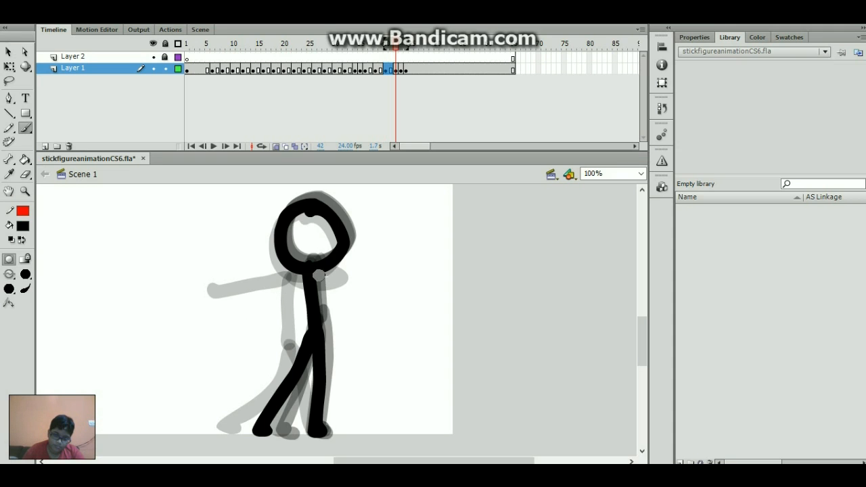
left_click_drag(319, 276, 357, 295)
left_click_drag(302, 269, 229, 315)
- Brush left and right arms on frames 43 and 44, then scrub back to review the arm poses
key("period")
mouse_move(302, 267)
left_mouse_down()
mouse_move(265, 300)
mouse_move(254, 326)
left_mouse_up()
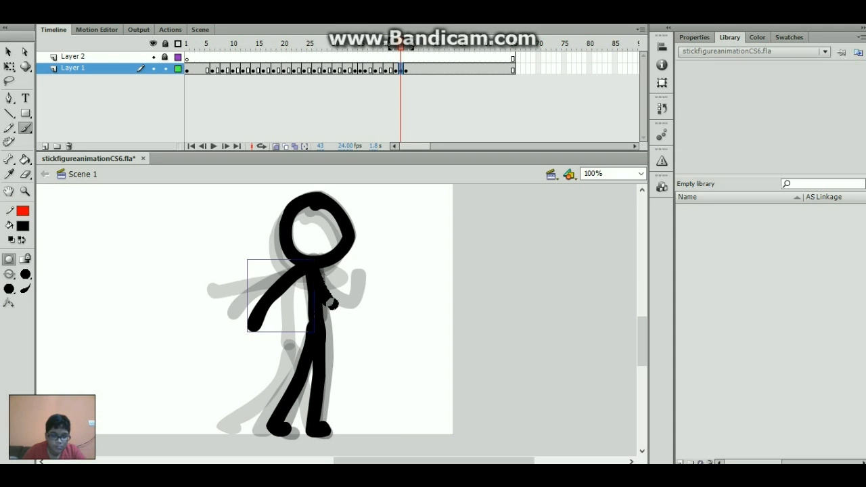
left_click_drag(332, 303, 366, 295)
key("period")
mouse_move(318, 272)
left_mouse_down()
mouse_move(355, 304)
mouse_move(371, 302)
left_mouse_up()
left_click_drag(293, 276, 255, 328)
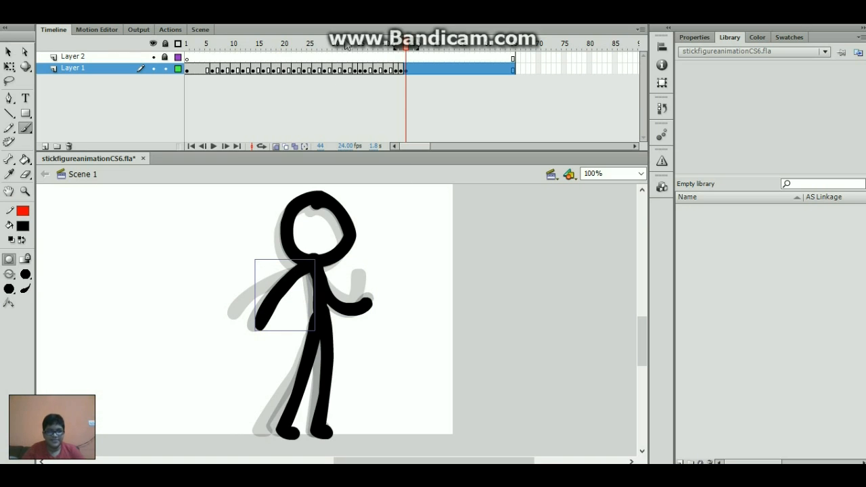
left_click_drag(345, 47, 227, 108)
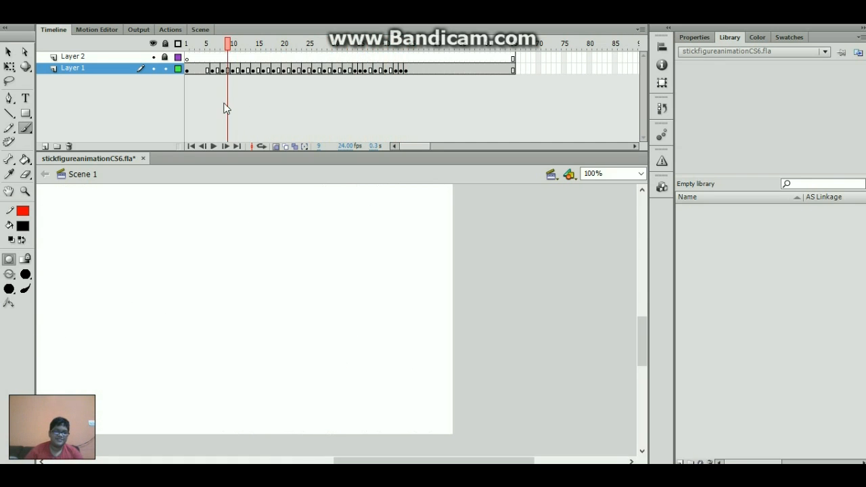
left_click(641, 174)
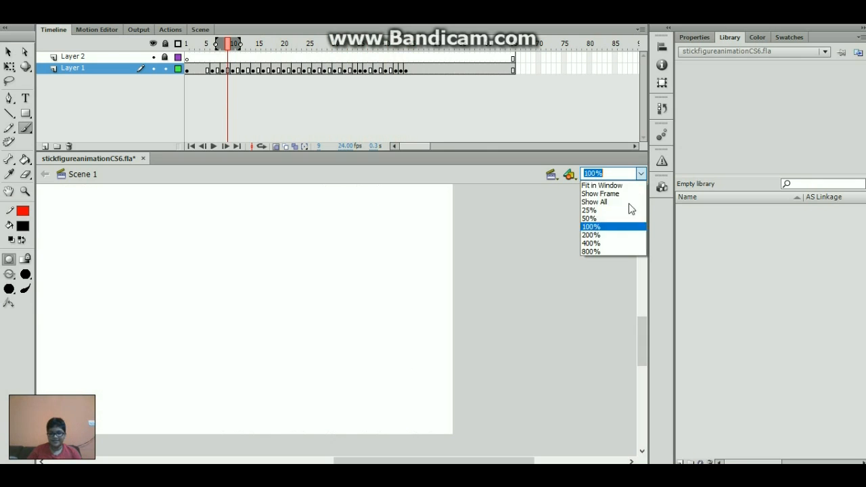
left_click(589, 219)
left_click_drag(378, 463, 303, 462)
key("Return")
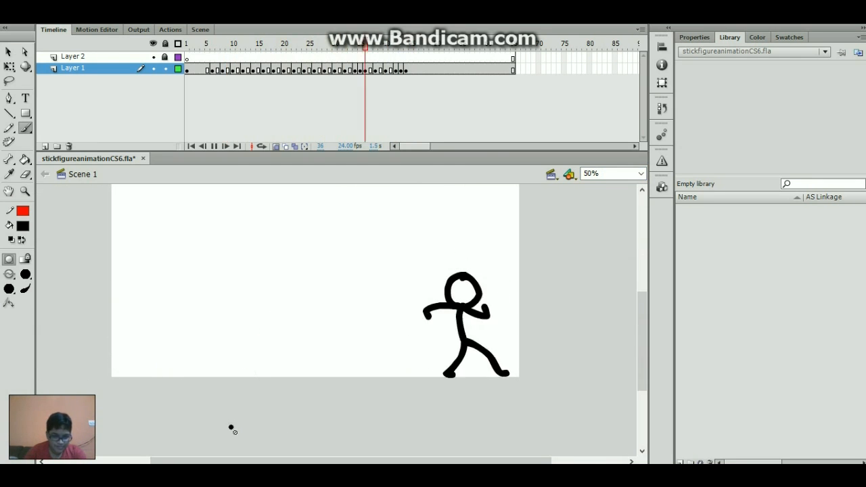
key("Return")
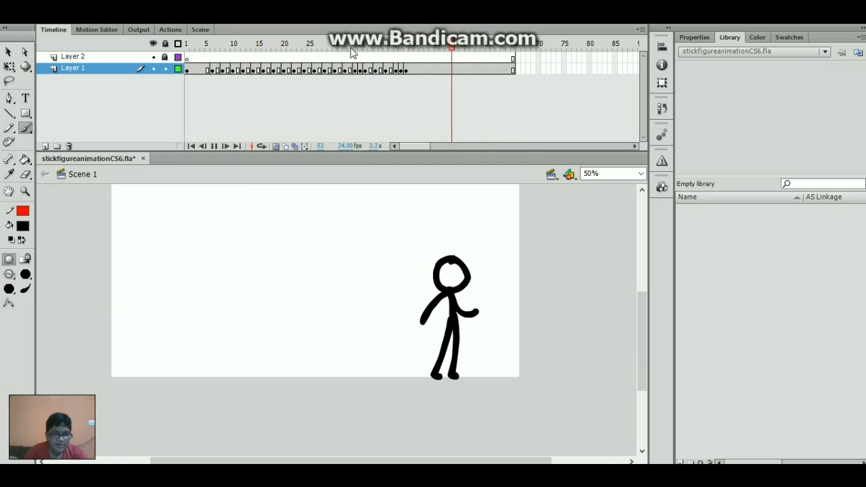
left_click_drag(344, 47, 335, 94)
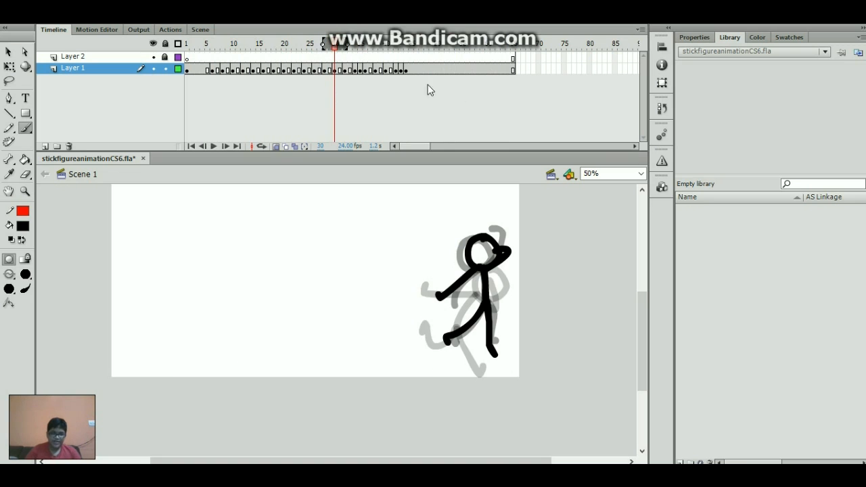
- At 100% zoom, delete every frame-30 stroke except the head and move the head down-right
left_click(640, 174)
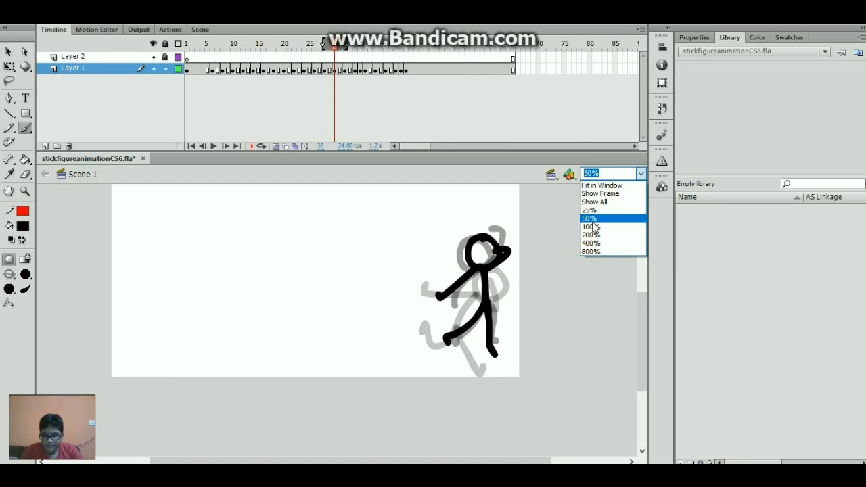
left_click(593, 228)
left_click_drag(318, 462, 417, 461)
left_click_drag(642, 333, 634, 322)
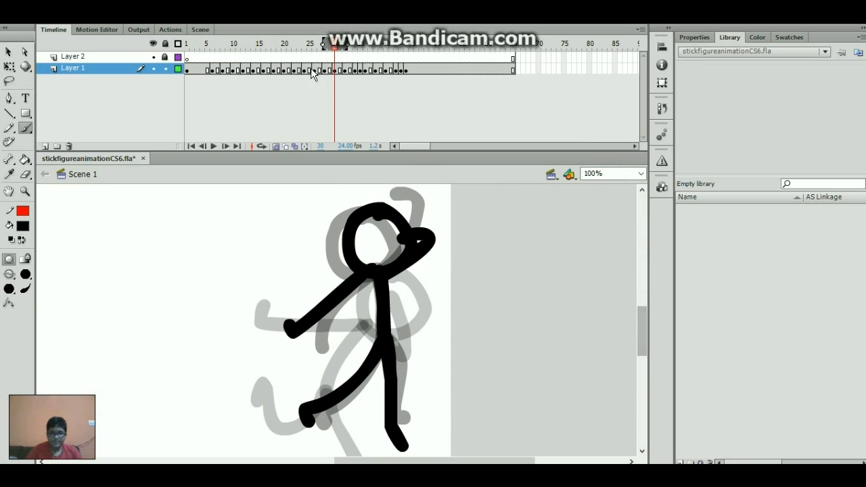
left_click(334, 71)
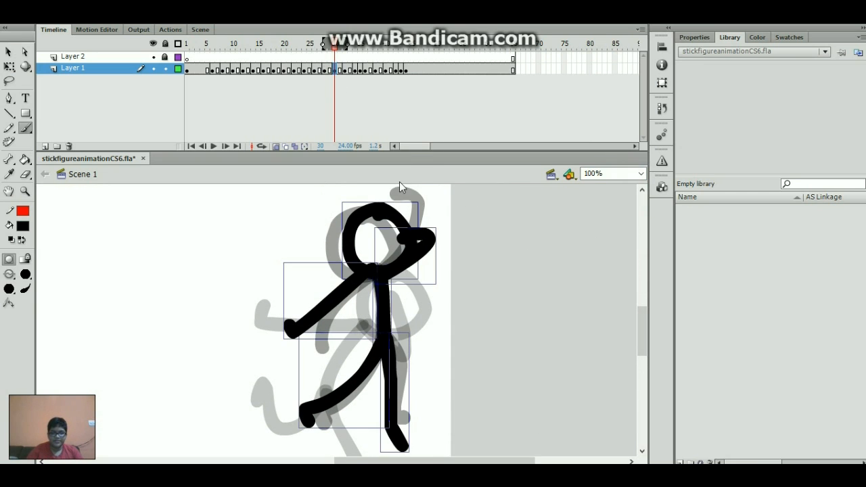
left_click(356, 232, "shift")
key("Delete")
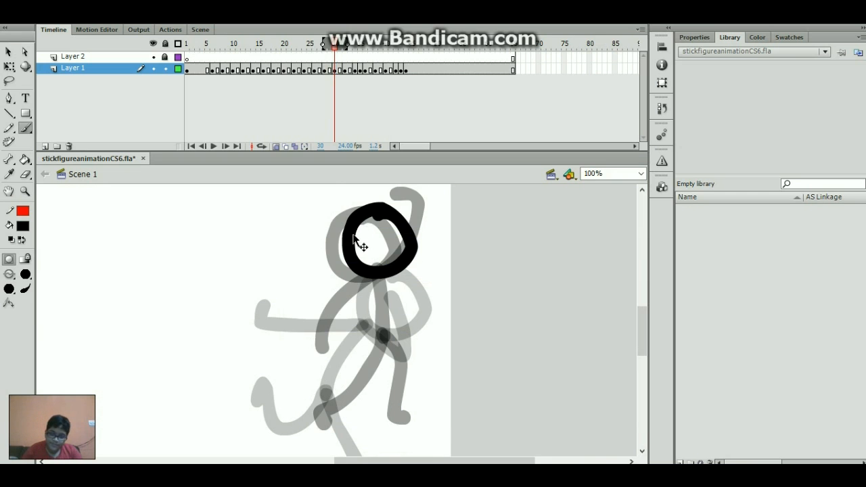
left_click_drag(362, 224, 394, 230)
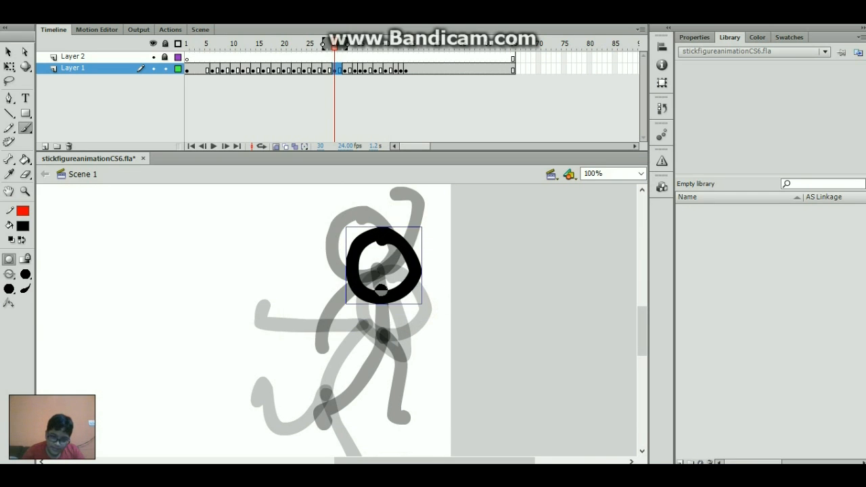
- Brush a new body, thicken the head, and add a left-reaching arm and two legs
left_click_drag(381, 290, 351, 372)
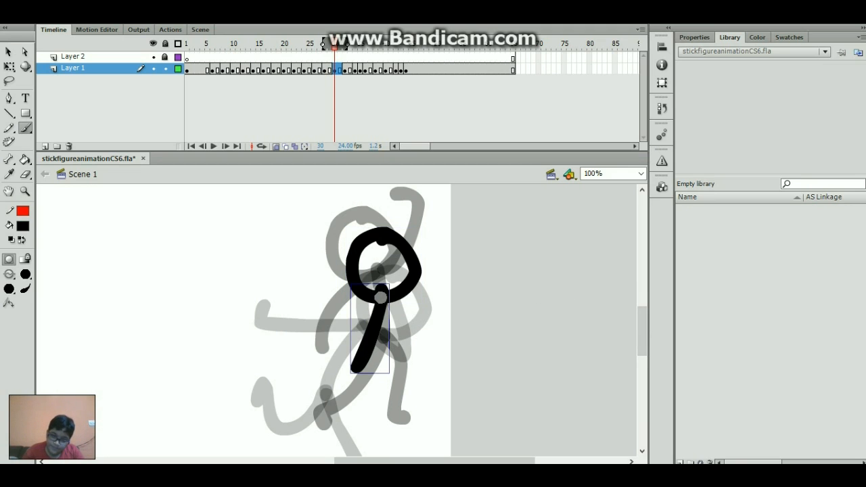
mouse_move(380, 298)
left_mouse_down()
mouse_move(410, 278)
mouse_move(414, 237)
mouse_move(403, 229)
left_mouse_up()
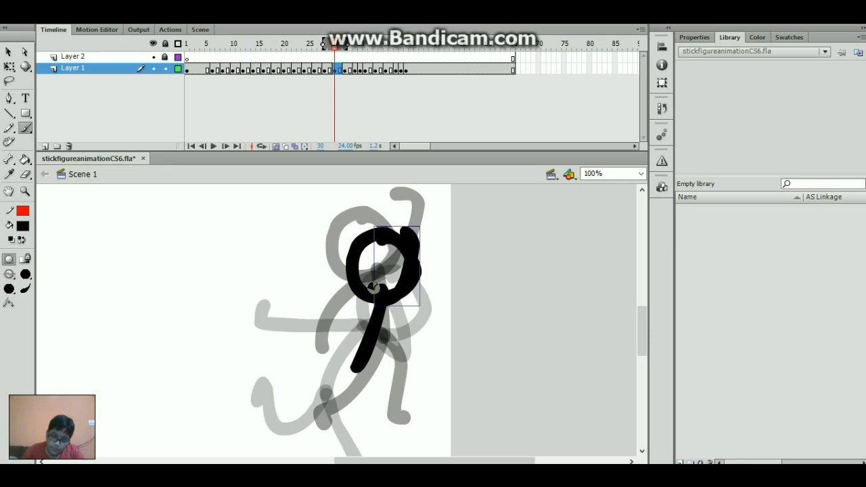
mouse_move(376, 294)
left_mouse_down()
mouse_move(333, 296)
mouse_move(280, 340)
left_mouse_up()
scroll(643, 338, "down", 3)
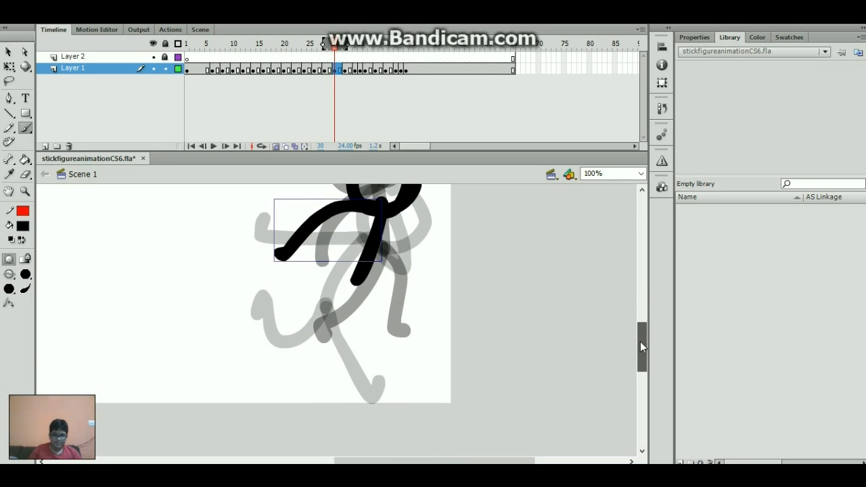
mouse_move(356, 274)
left_mouse_down()
mouse_move(387, 358)
mouse_move(404, 357)
left_mouse_up()
mouse_move(353, 271)
left_mouse_down()
mouse_move(338, 301)
mouse_move(286, 316)
mouse_move(302, 328)
left_mouse_up()
- Compare the new pose with neighbouring frames and play the animation
key("comma")
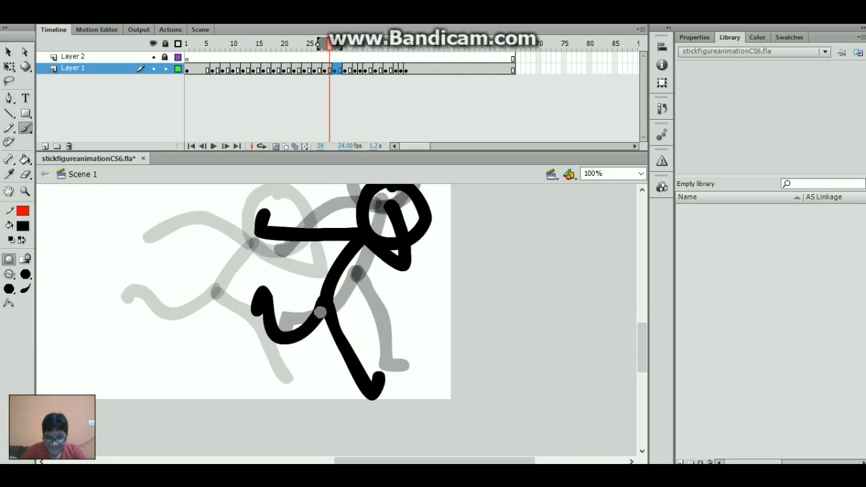
key("period")
key("period")
key("period")
key("period")
key("comma")
key("Return")
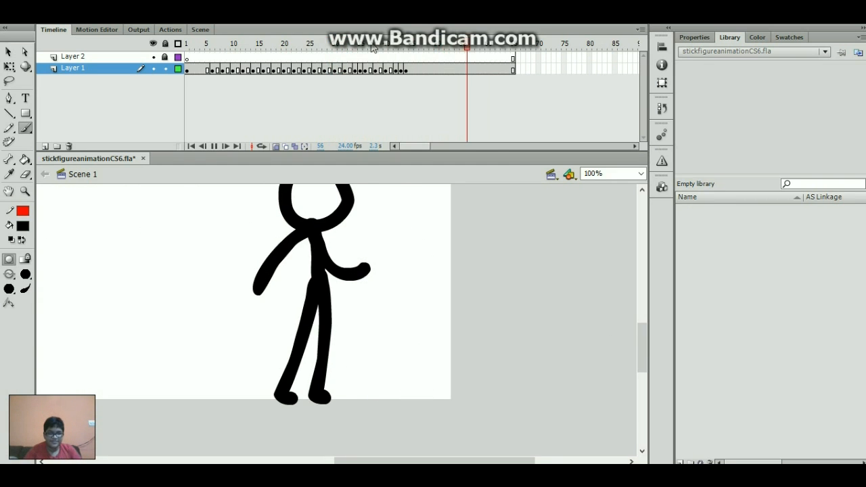
- Insert an extra frame at frame 37 and play the run to check timing
left_click_drag(355, 48, 381, 70)
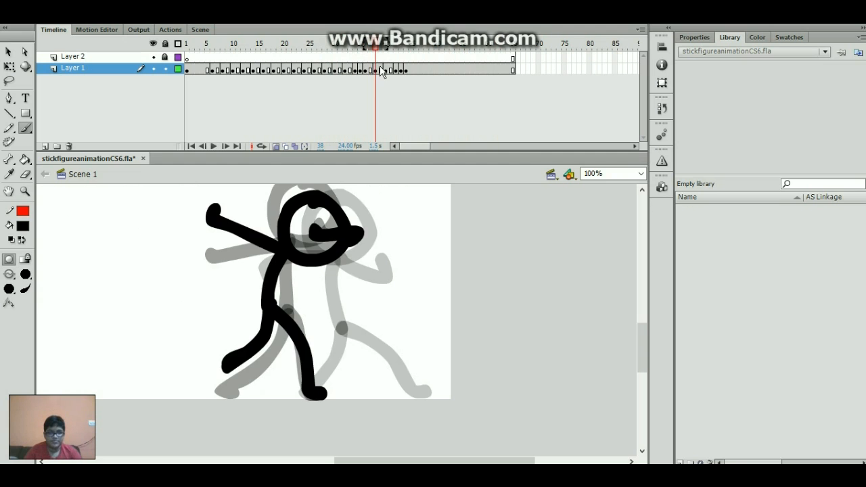
left_click(371, 70)
key("F6")
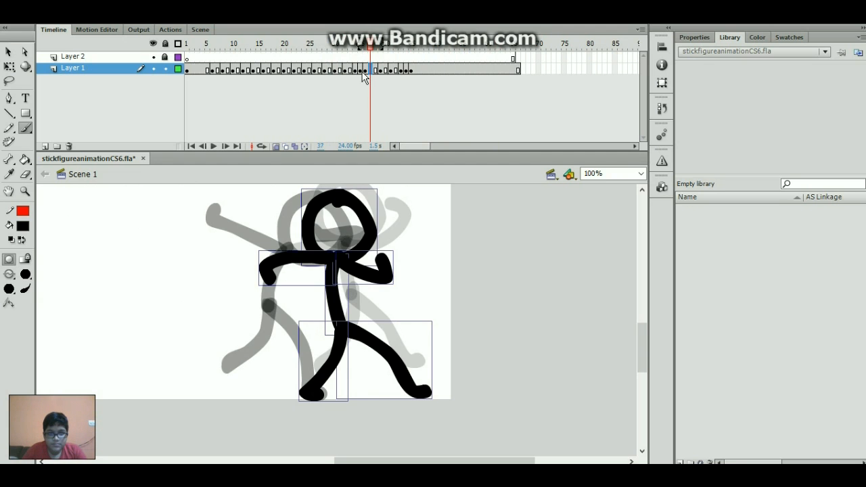
key("Return")
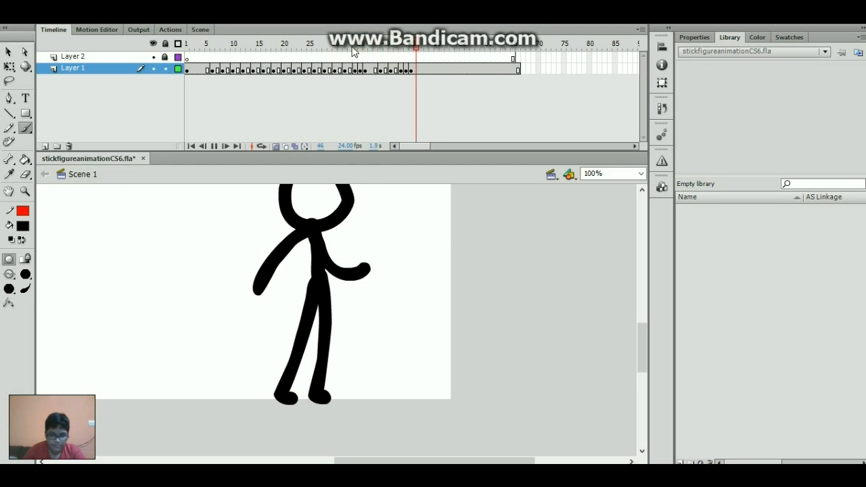
- Try skewing frame 38's figure with Free Transform, then undo the skew
mouse_move(378, 54)
left_mouse_down()
mouse_move(362, 67)
mouse_move(414, 88)
mouse_move(373, 81)
mouse_move(378, 68)
left_mouse_up()
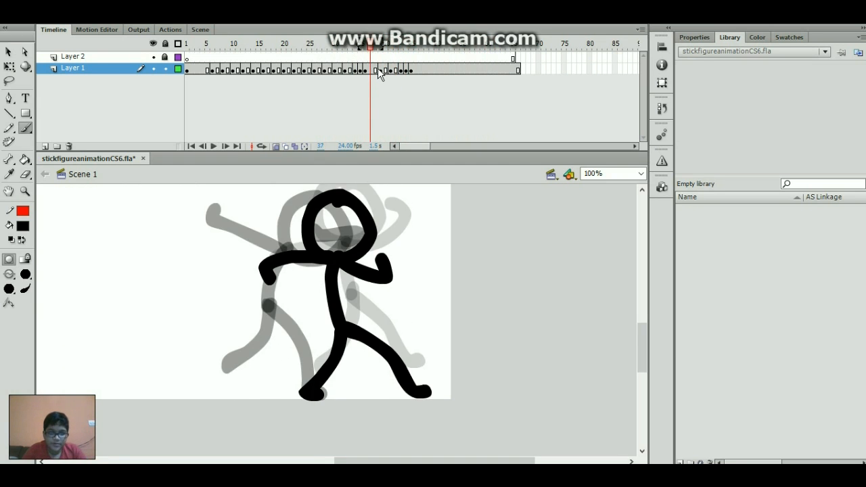
left_click(376, 69)
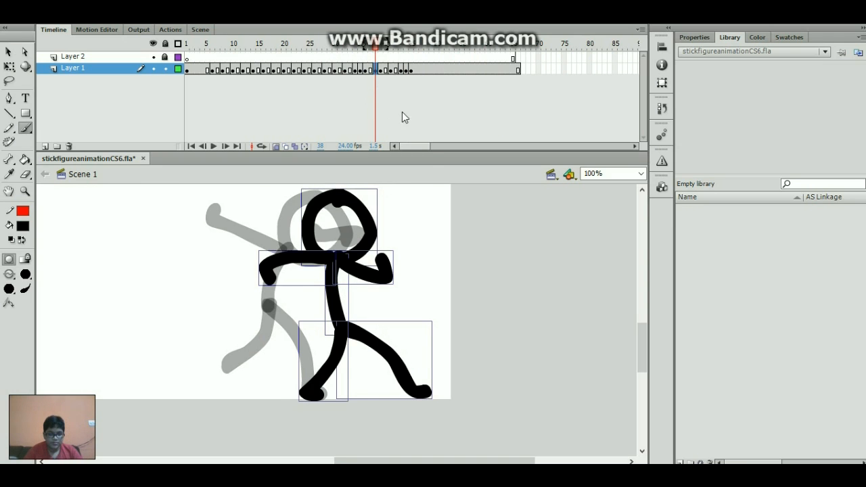
key("q")
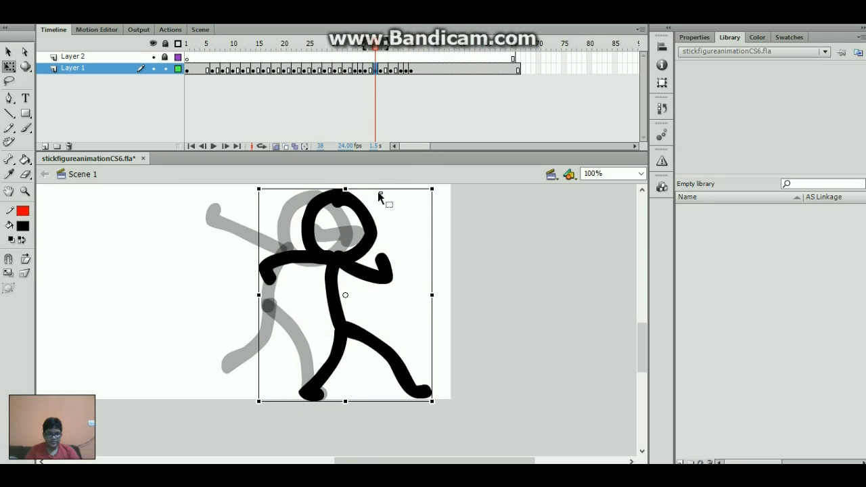
mouse_move(378, 191)
left_mouse_down()
mouse_move(369, 189)
mouse_move(384, 189)
mouse_move(376, 189)
left_mouse_up()
key("ctrl+z")
- Scrub through the frames and replay the run from frame 29
left_click_drag(356, 46, 342, 64)
key("Return")
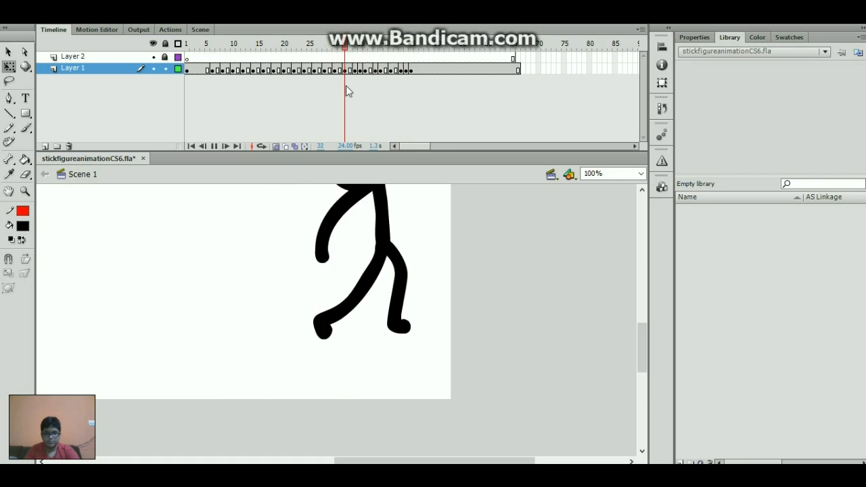
left_click(331, 47)
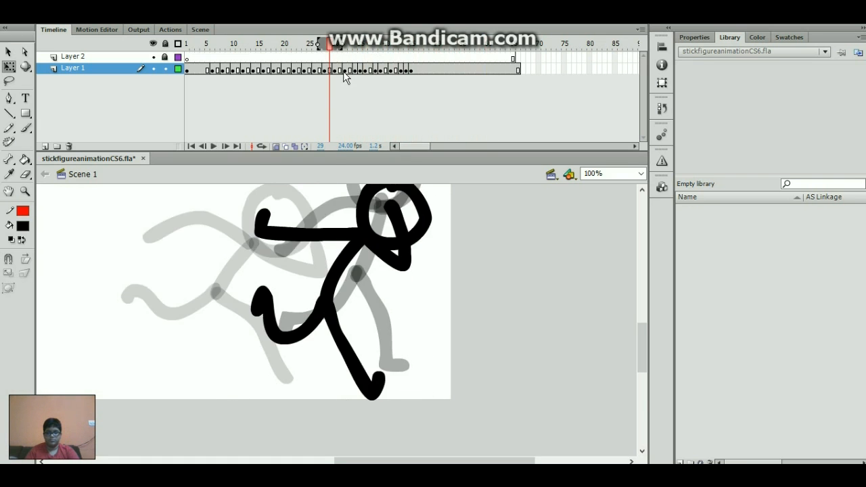
key("Return")
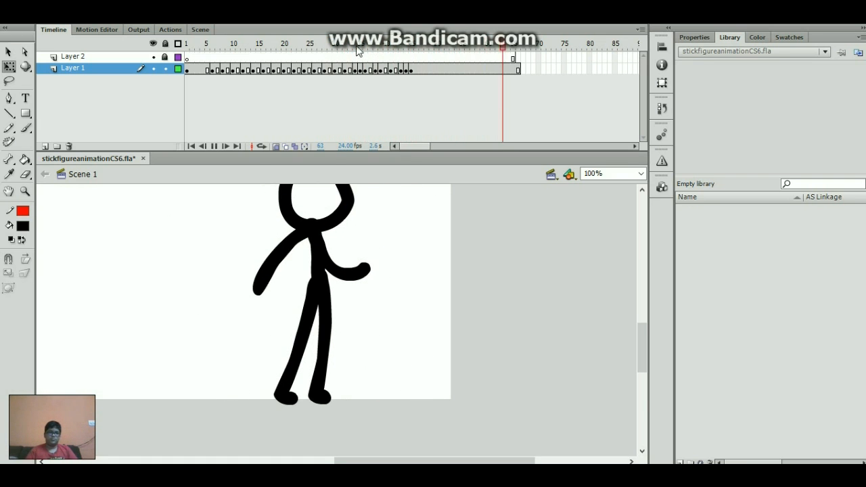
left_click_drag(345, 51, 378, 73)
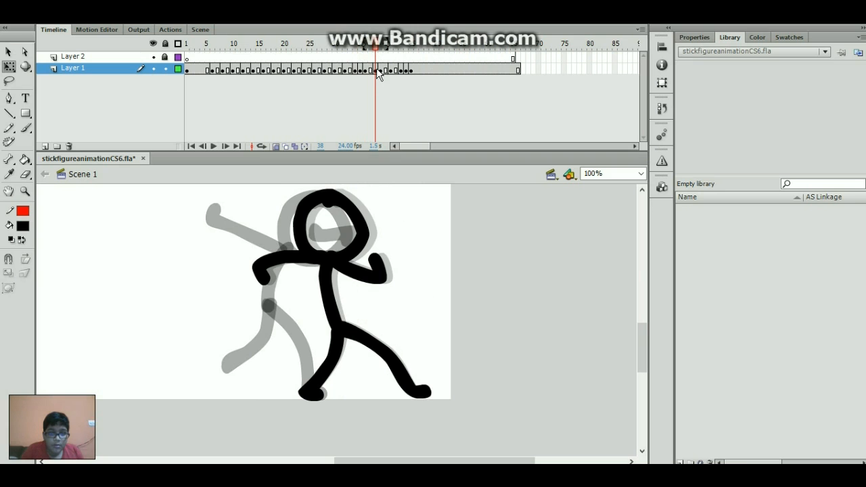
- Compare the poses across frames 34 to 39 and play from frame 39
left_click(375, 69)
left_click(355, 45)
left_click(371, 70)
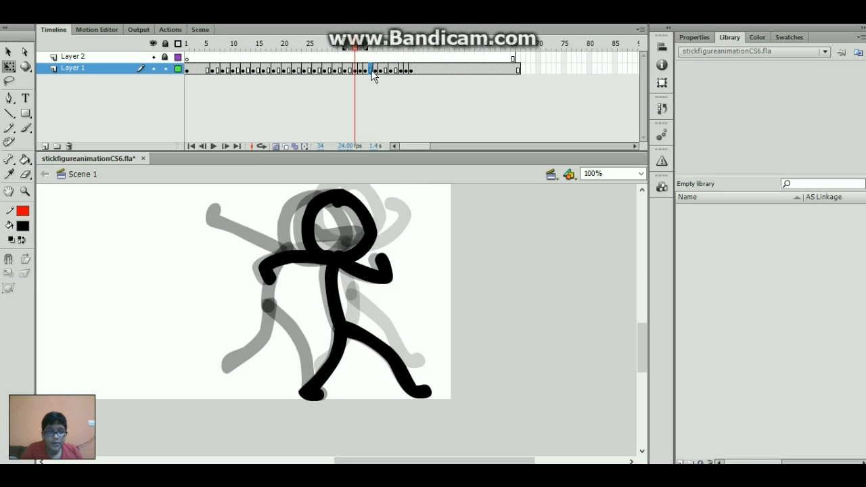
left_click_drag(340, 48, 376, 68)
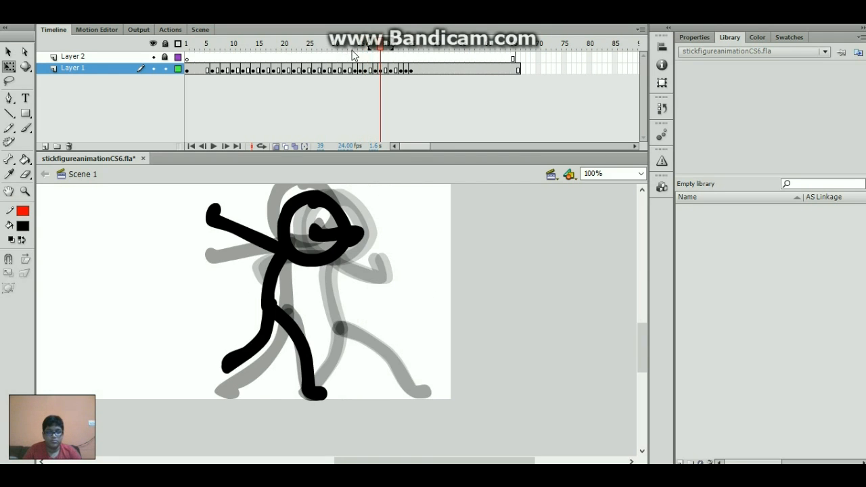
left_click(355, 70)
left_click(377, 70)
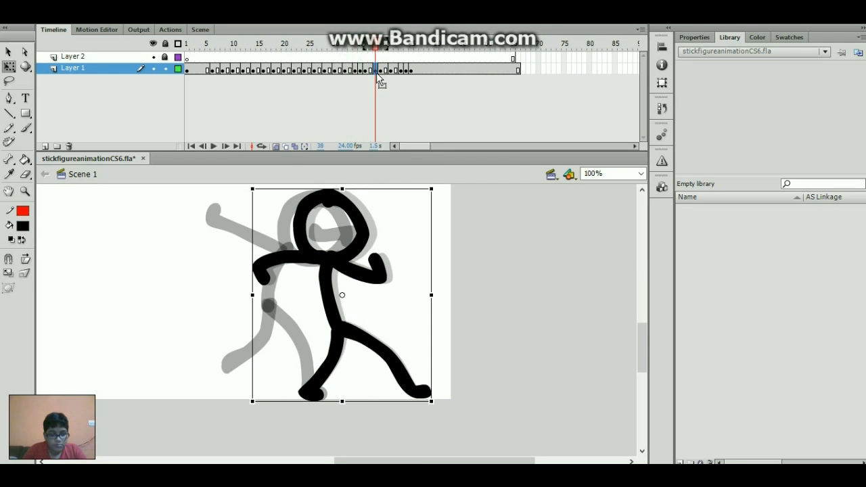
left_click(380, 70)
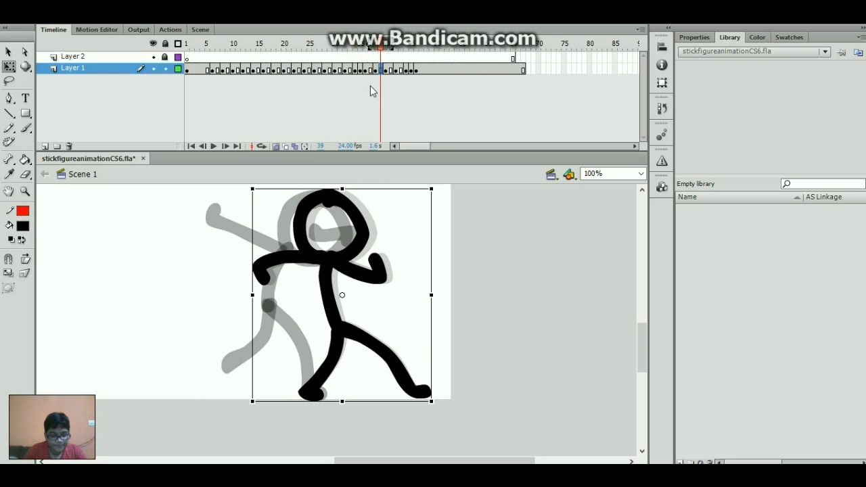
key("Return")
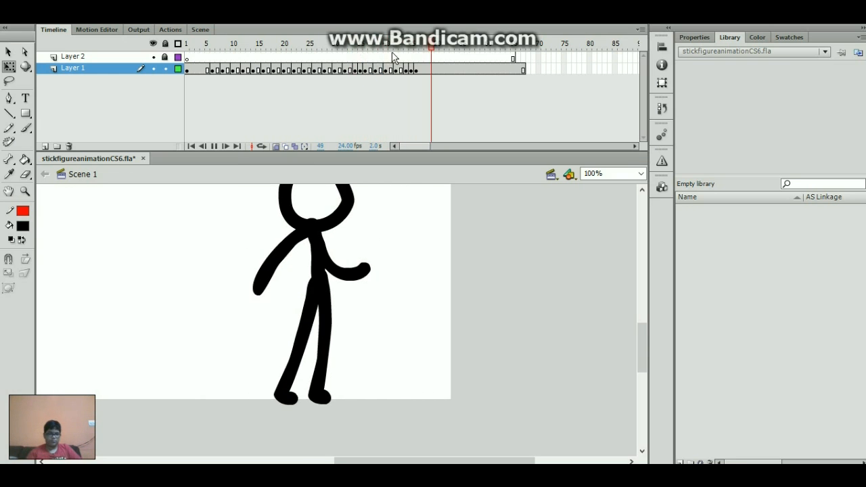
- Restore frame 39's figure to an upright pose and leave the head unselected
left_click(376, 69)
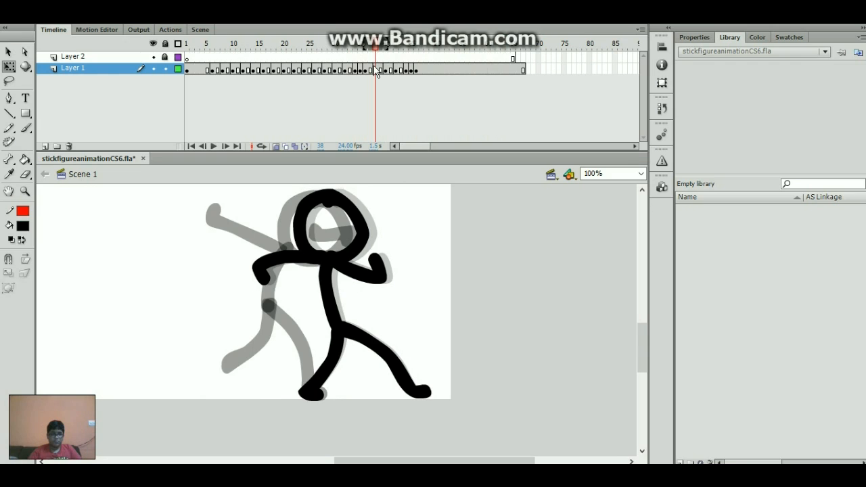
left_click(381, 69)
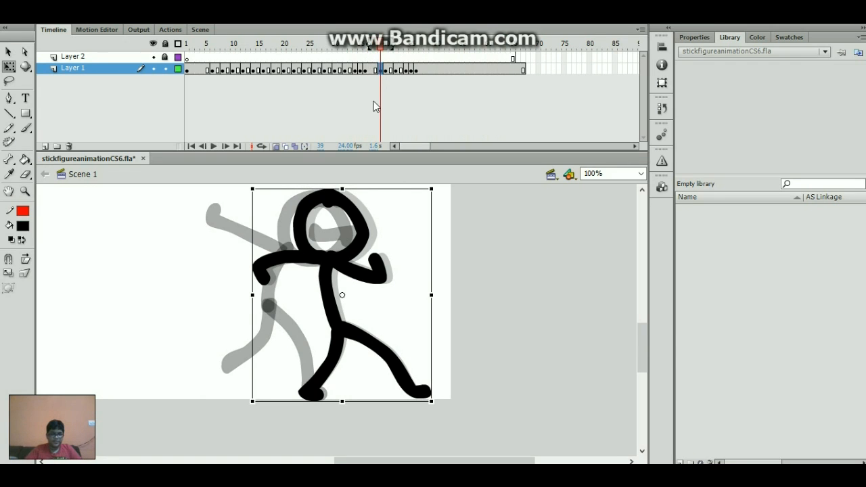
key("ctrl+z")
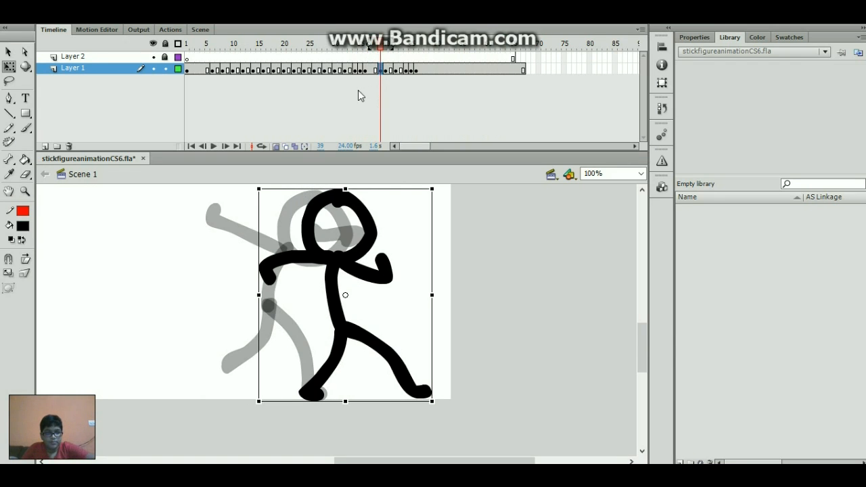
left_click(366, 219, "shift")
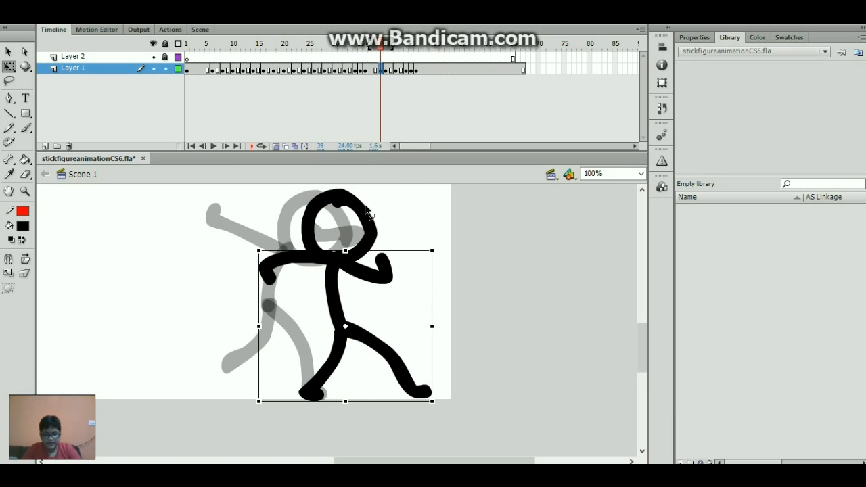
- Delete frame 39's body strokes and nudge the head slightly left into place
key("Delete")
key("v")
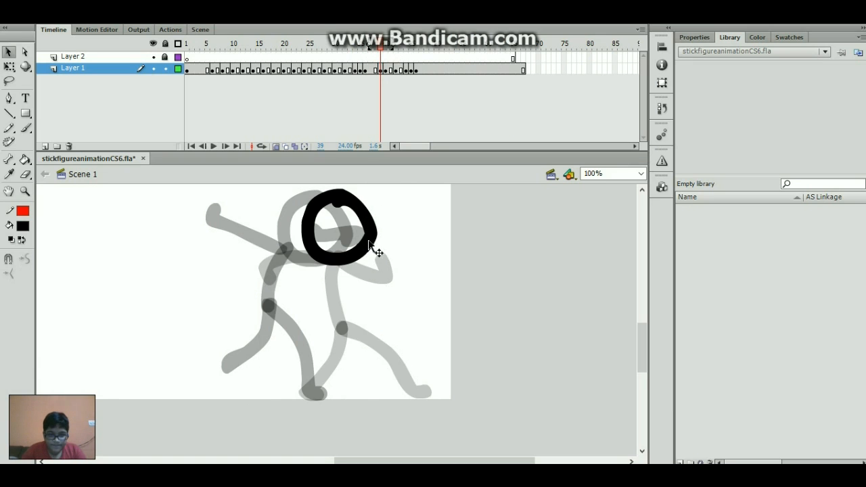
left_click_drag(377, 251, 364, 242)
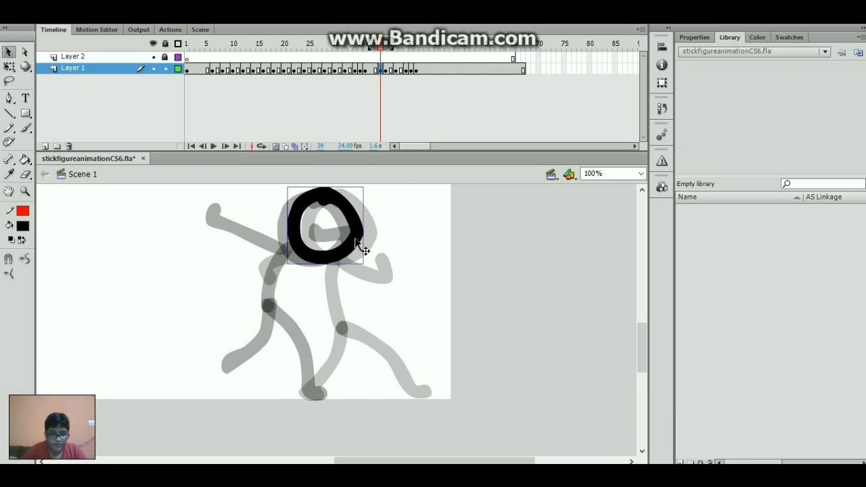
key("Down")
key("Down")
key("Down")
key("Right")
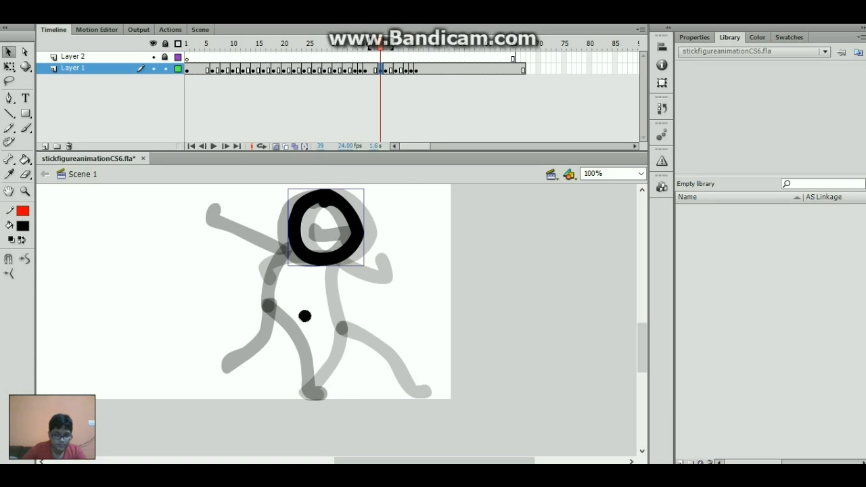
- Brush a new body, a thick leg, an arm curling to the face and one reaching left
key("b")
mouse_move(308, 263)
left_mouse_down()
mouse_move(304, 320)
mouse_move(318, 337)
mouse_move(321, 368)
mouse_move(314, 392)
left_mouse_up()
mouse_move(304, 316)
left_mouse_down()
mouse_move(324, 332)
mouse_move(319, 390)
left_mouse_up()
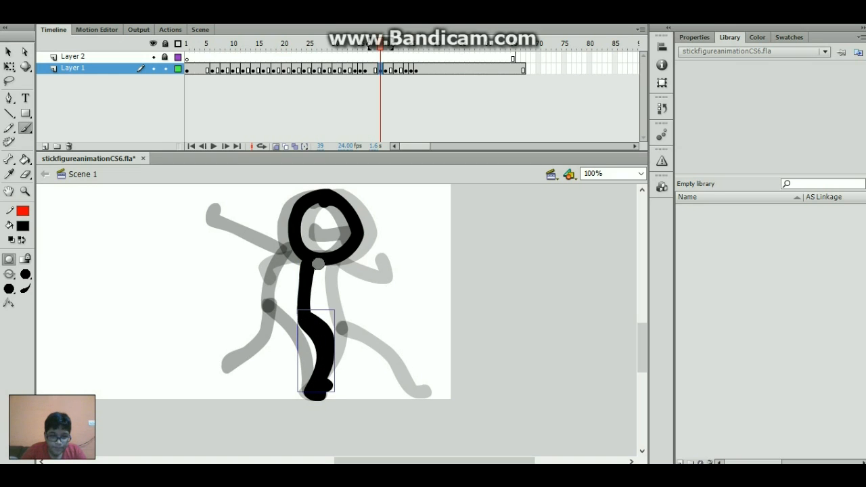
mouse_move(318, 264)
left_mouse_down()
mouse_move(349, 270)
mouse_move(363, 242)
left_mouse_up()
mouse_move(309, 249)
left_mouse_down()
mouse_move(267, 239)
mouse_move(233, 248)
left_mouse_up()
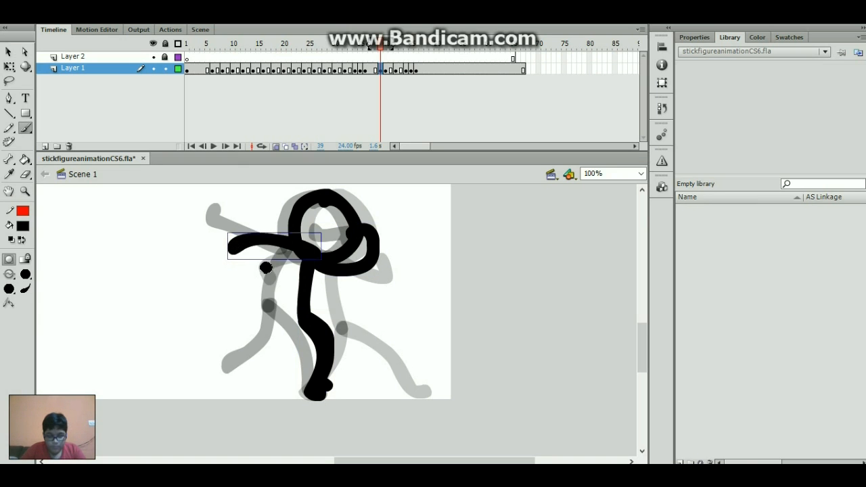
- Replace the left arm with a redrawn stroke ending in a curl
key(".")
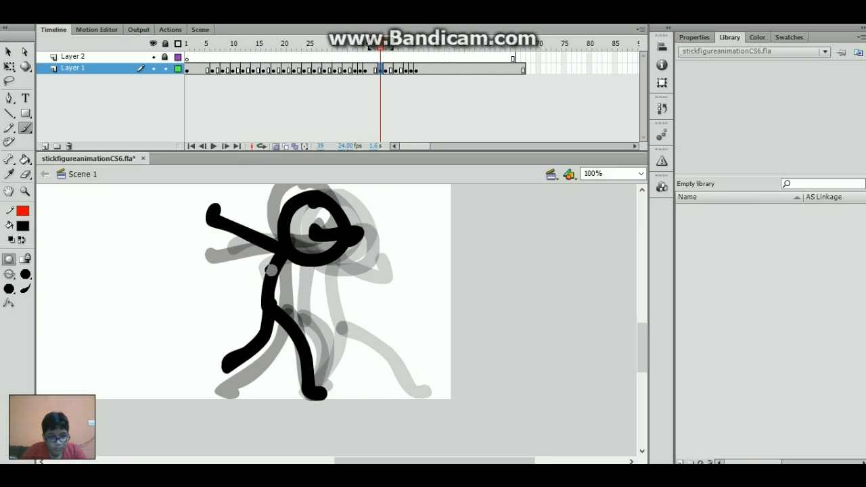
left_click(251, 242, "ctrl")
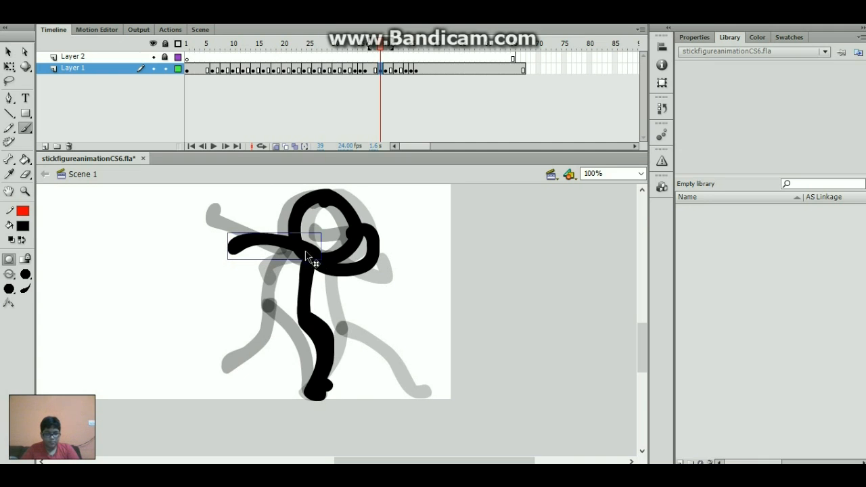
key("Delete")
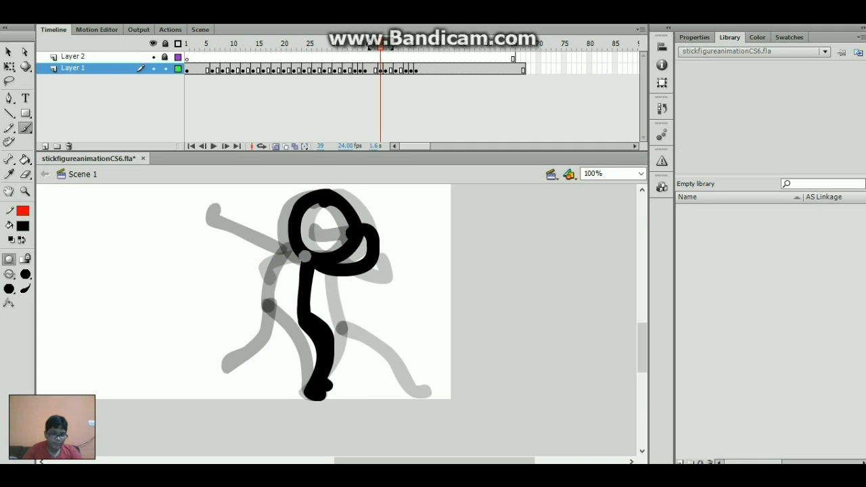
mouse_move(311, 235)
left_mouse_down()
mouse_move(266, 236)
mouse_move(256, 257)
left_mouse_up()
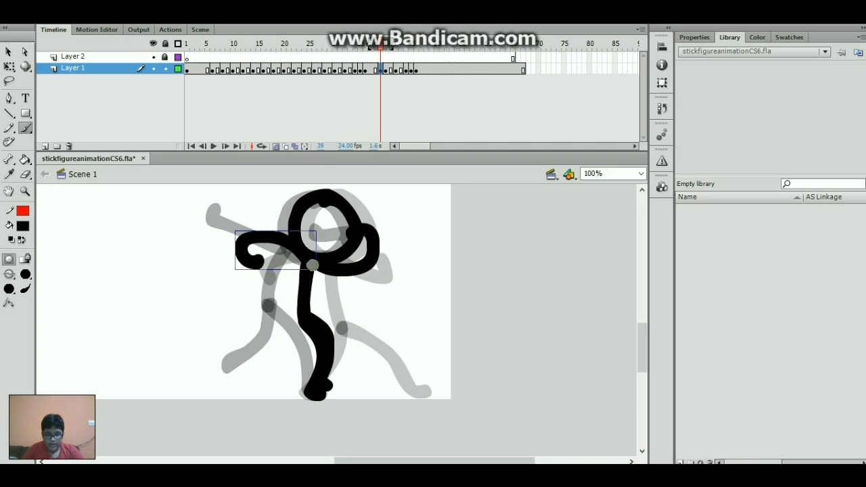
- Compare the poses on frames 40 to 42, ending back on frame 40
key("period")
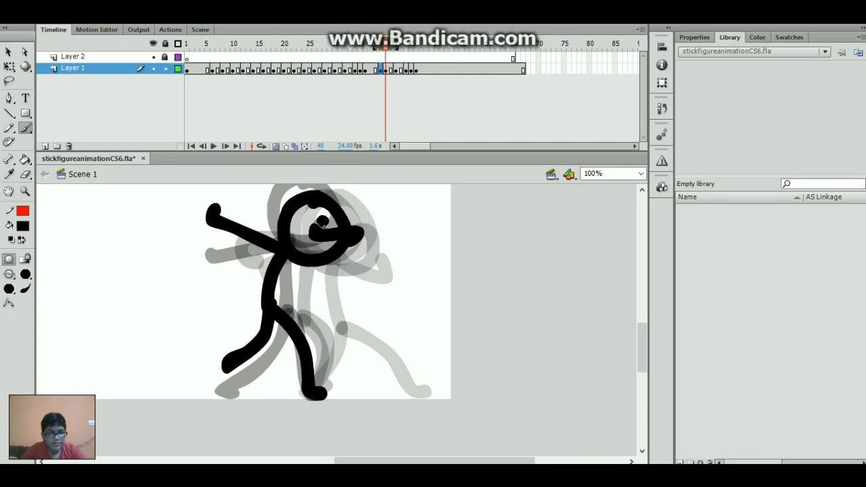
left_click(393, 70)
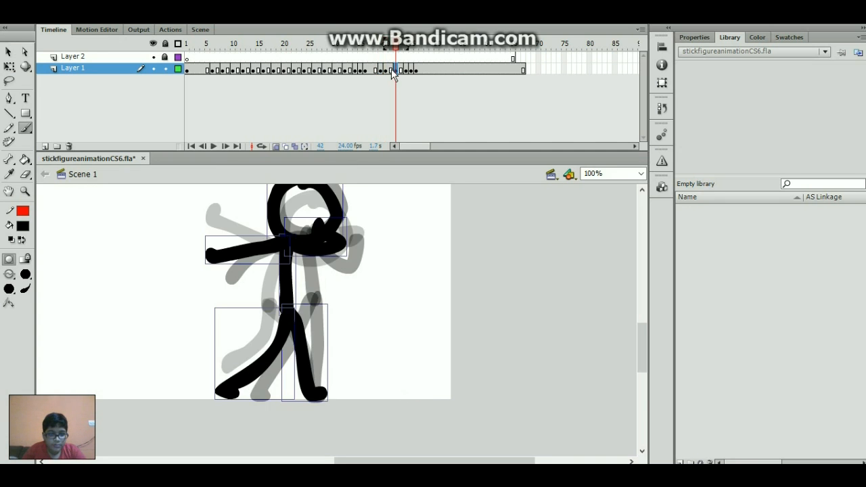
left_click(386, 71)
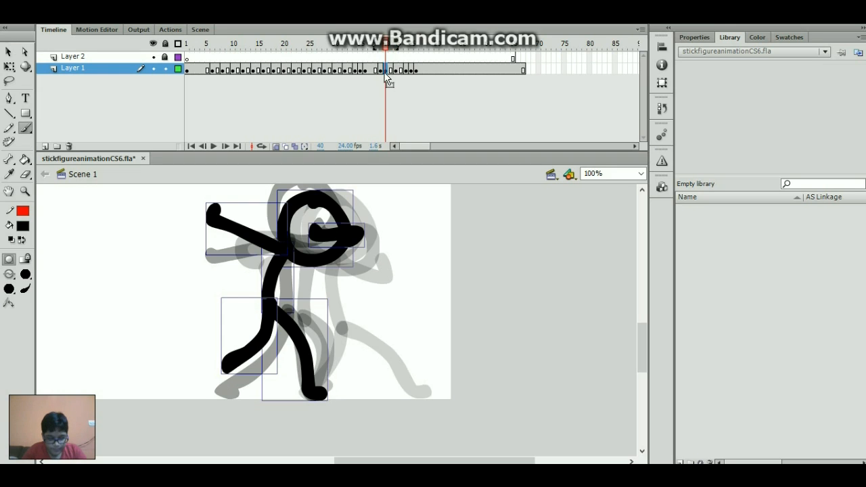
left_click(389, 70)
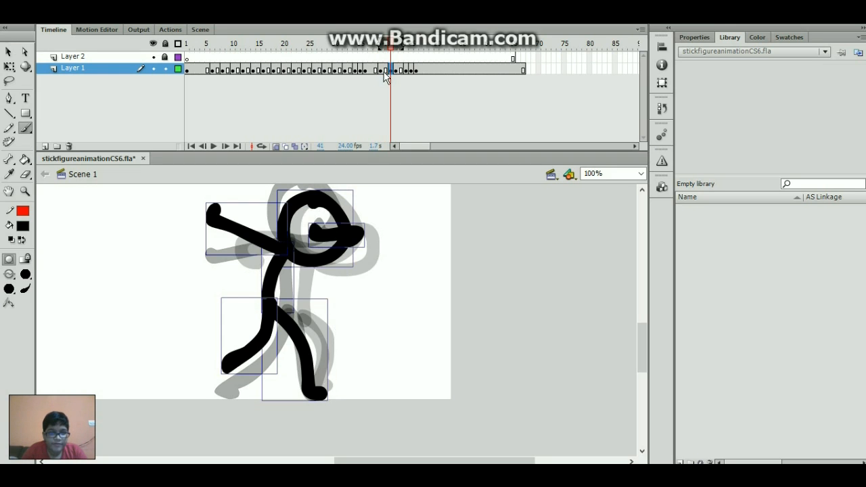
left_click(387, 71)
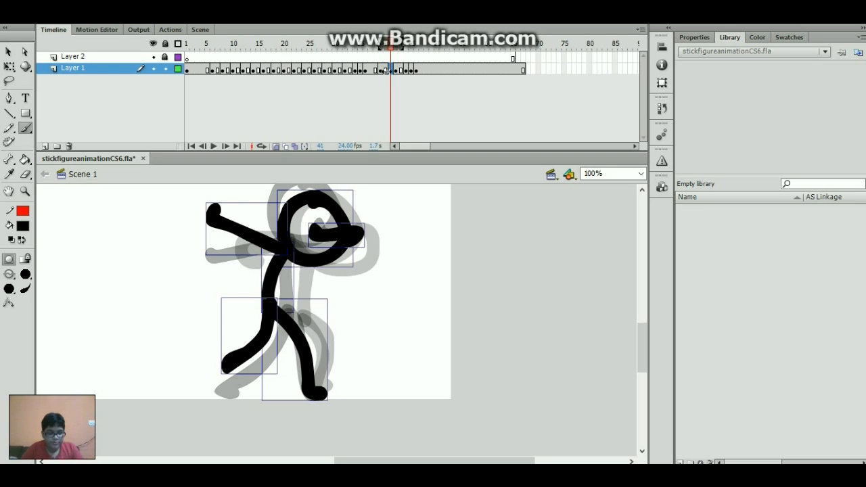
left_click(390, 69)
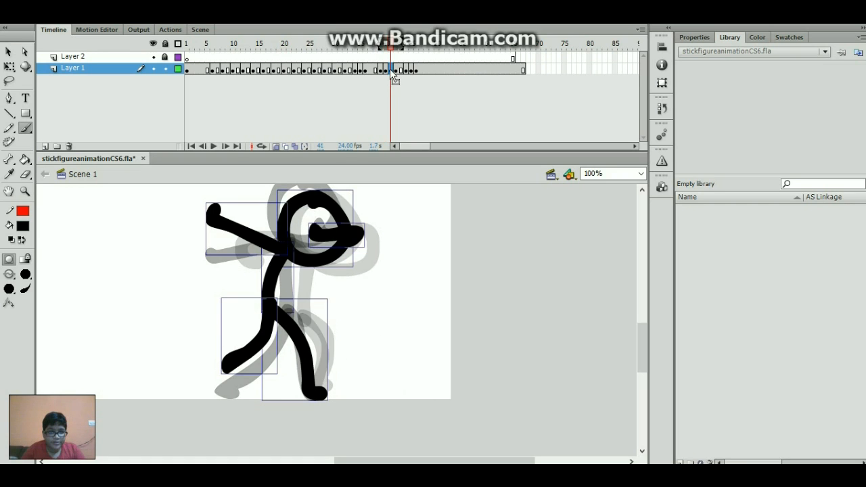
left_click(386, 70)
- Skew frame 40's whole figure slightly left and tilt its left arm upward
key("q")
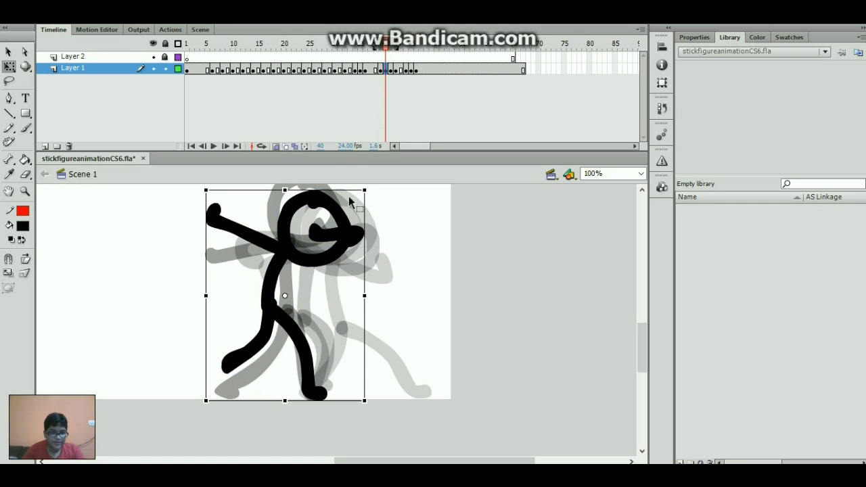
left_click_drag(329, 190, 319, 189)
left_click(180, 248)
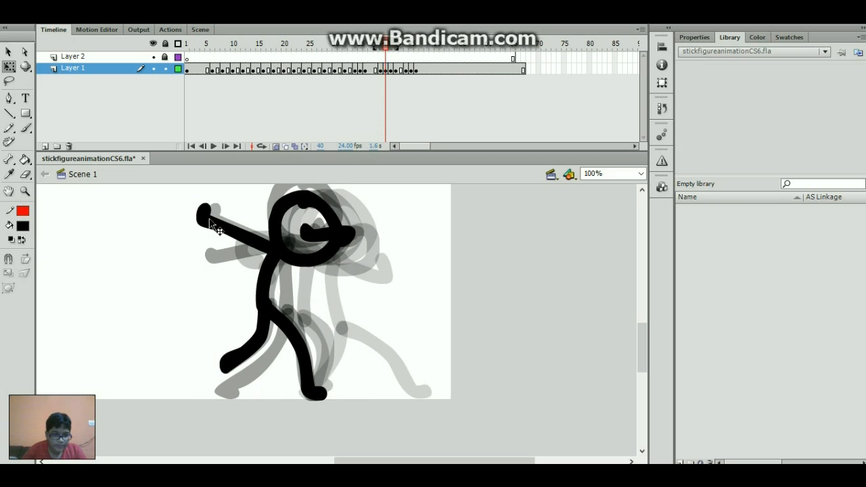
left_click(211, 220)
left_click_drag(195, 218, 195, 210)
- Skew the right arm leftward, lean the left leg further left, and play to check
left_click(191, 306)
left_click(329, 237)
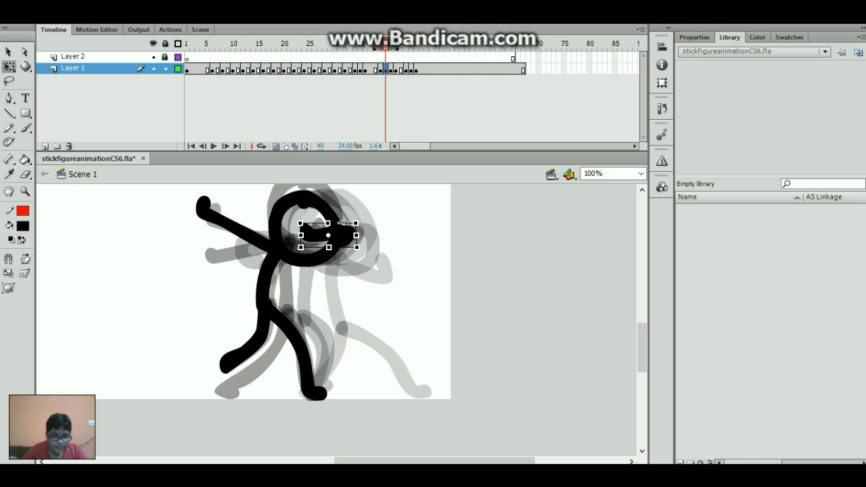
left_click_drag(342, 222, 332, 222)
left_click(395, 213)
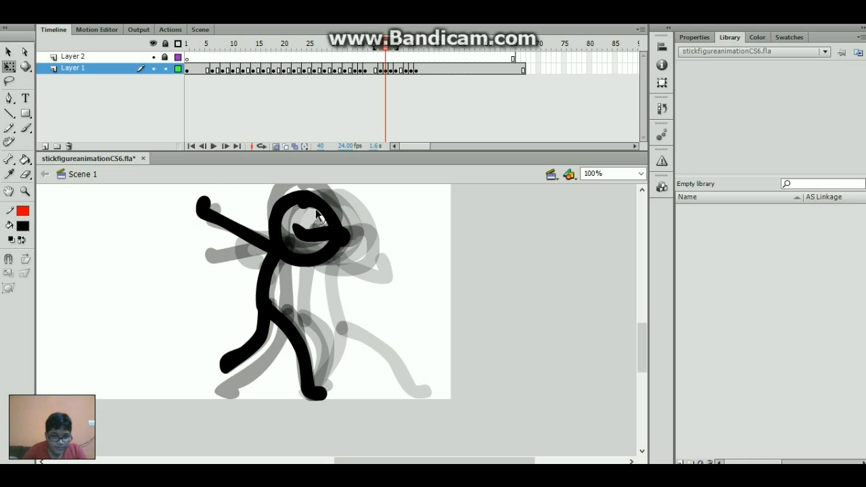
left_click(246, 360)
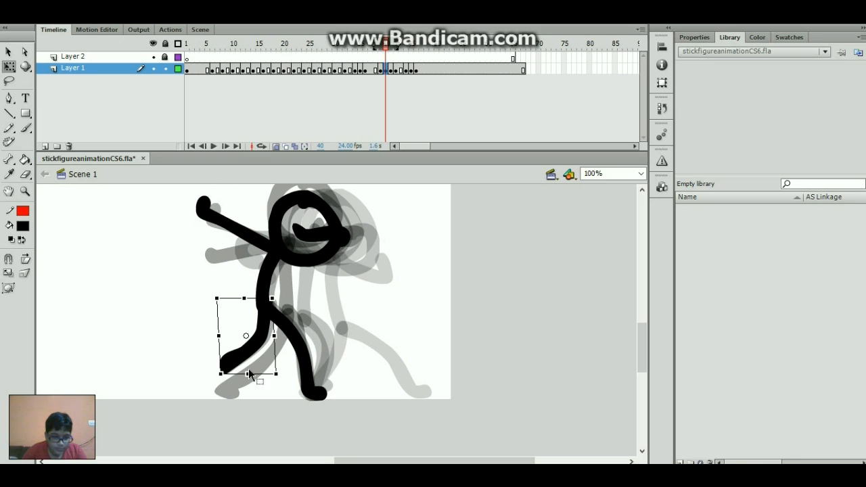
left_click_drag(264, 372, 256, 373)
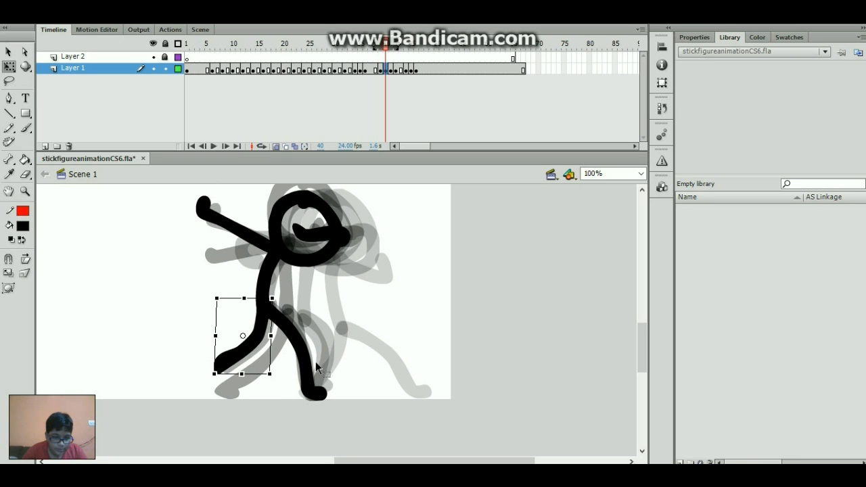
left_click_drag(379, 68, 409, 86)
key("Return")
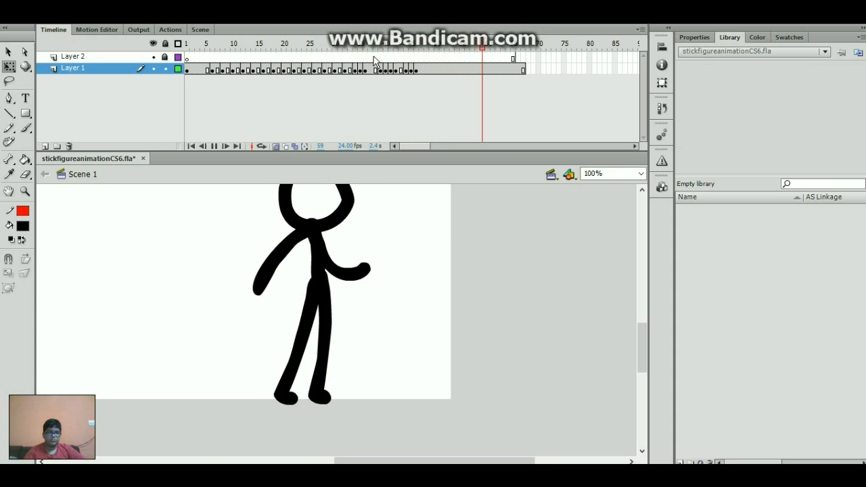
- Review the running poses on frames 40 through 44
left_click_drag(390, 64, 391, 86)
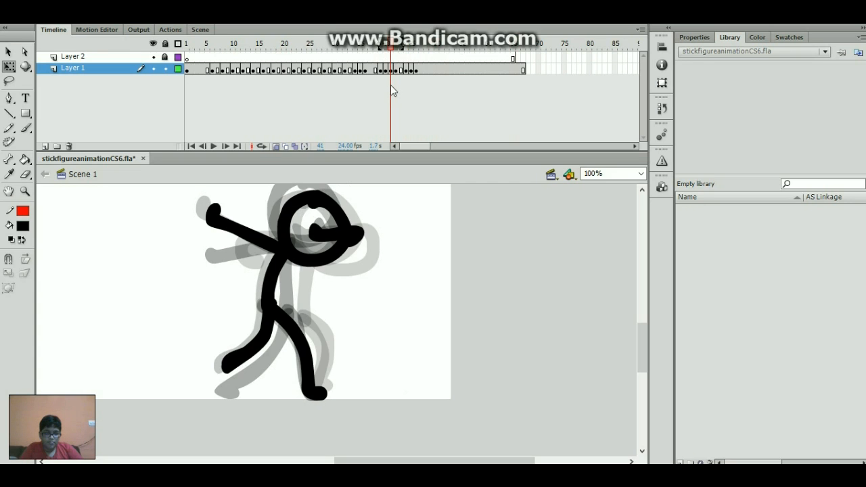
left_click(393, 71)
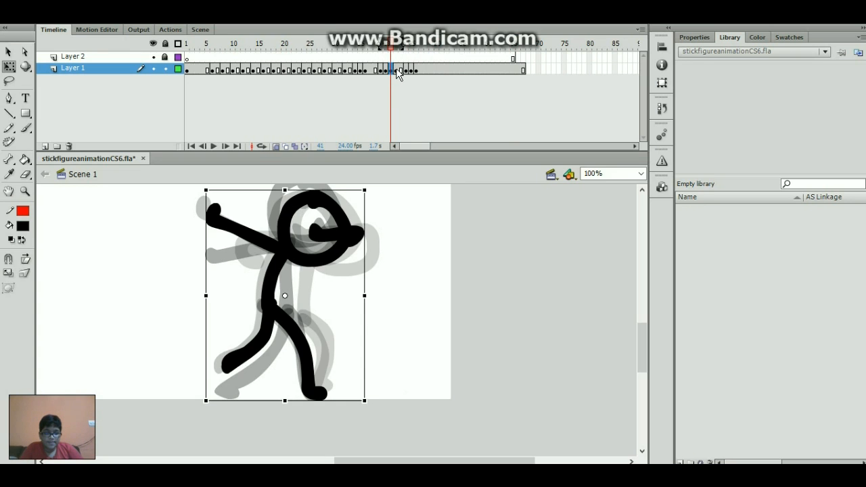
left_click(398, 71)
left_click(406, 70)
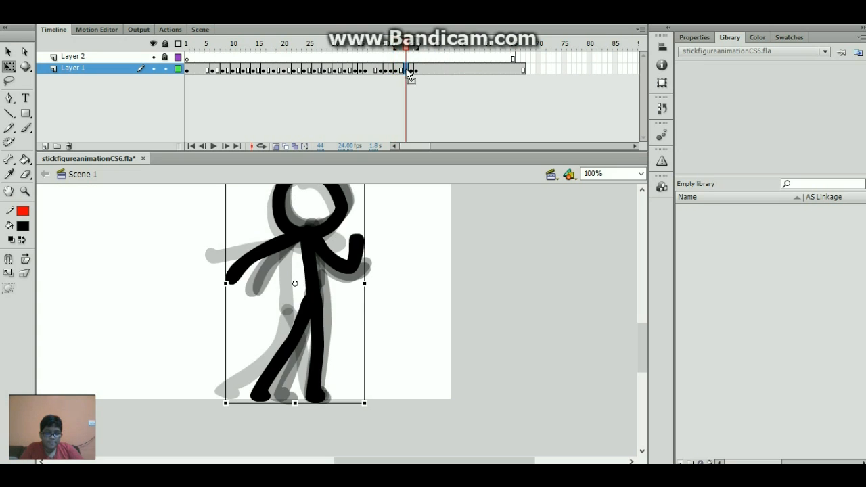
left_click_drag(379, 68, 406, 76)
- Go to frame 43 and narrow the onion-skin range to its nearest frames
left_click(400, 71)
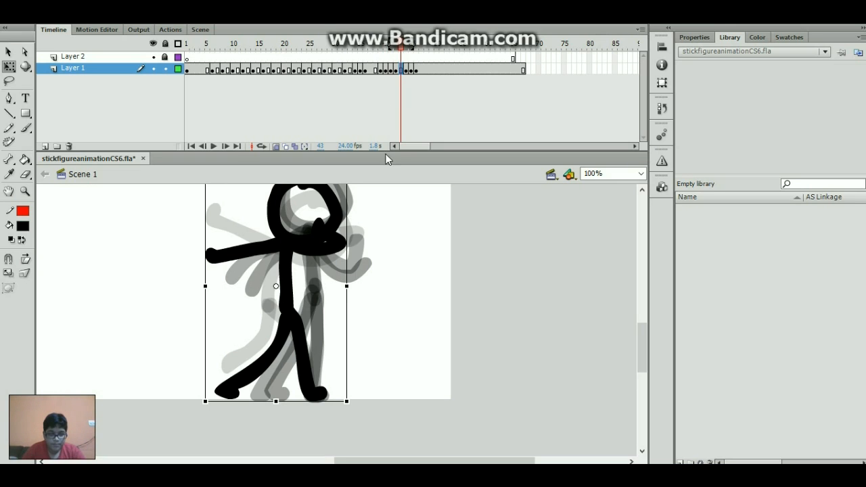
mouse_move(400, 49)
left_mouse_down()
mouse_move(419, 49)
mouse_move(403, 48)
left_mouse_up()
scroll(642, 324, "up", 3)
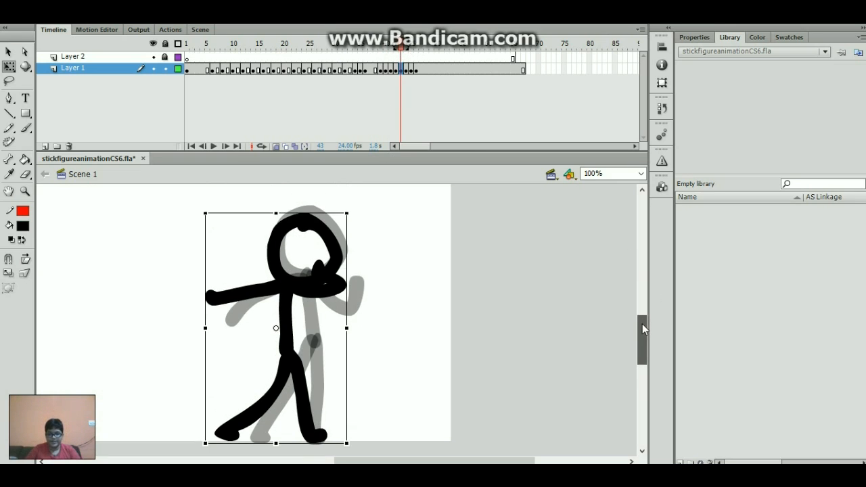
- Delete frame 43's body, shift the head up-right, and brush an arm curling to the mouth
key("Delete")
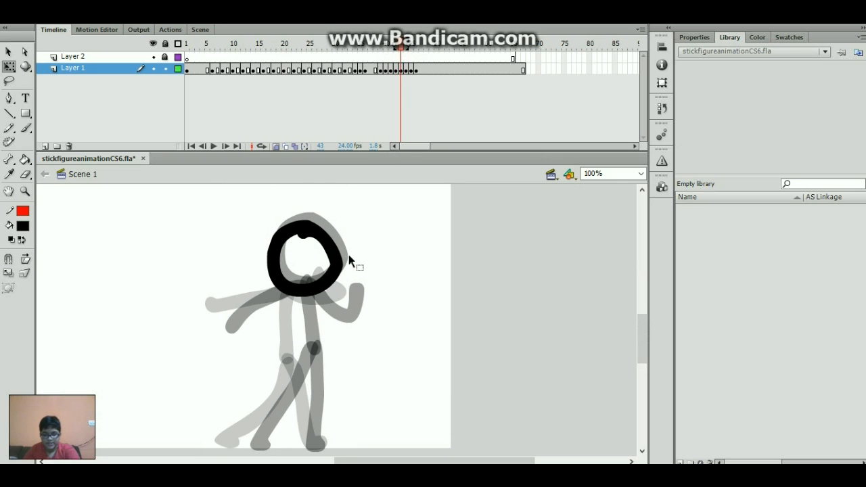
left_click_drag(328, 280, 332, 276)
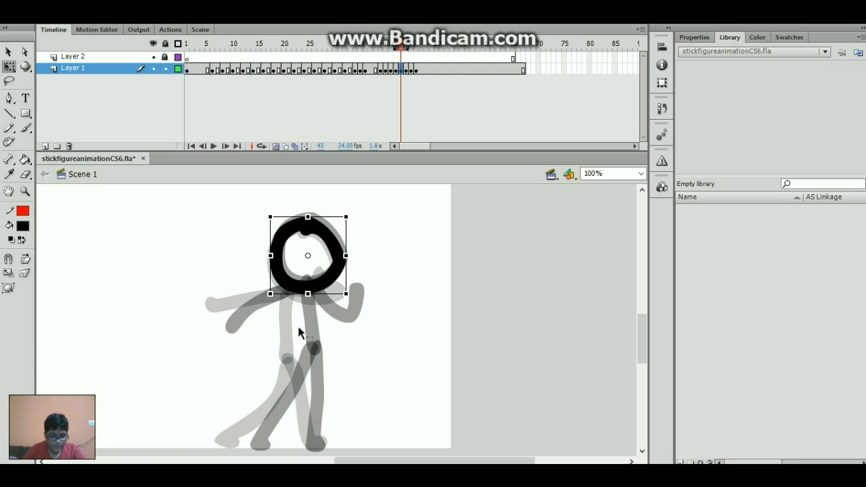
key("b")
mouse_move(295, 285)
left_mouse_down()
mouse_move(305, 345)
mouse_move(296, 346)
mouse_move(296, 290)
mouse_move(214, 320)
left_mouse_up()
key("ctrl+z")
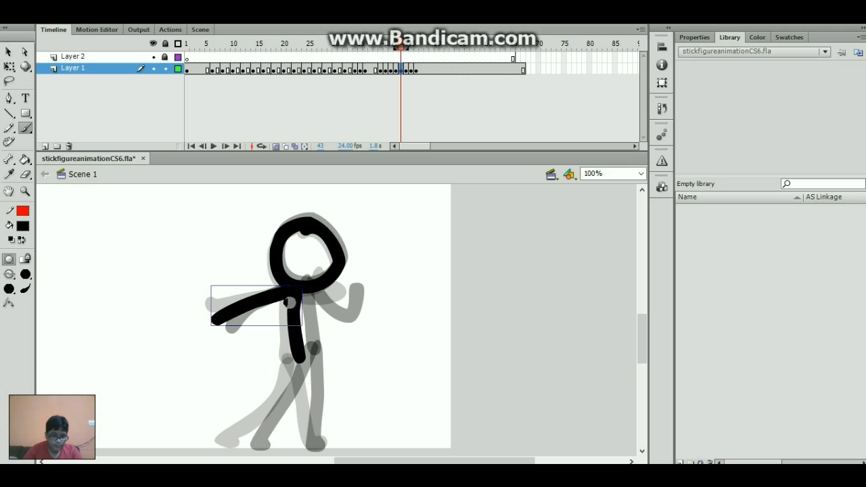
mouse_move(293, 291)
left_mouse_down()
mouse_move(338, 308)
mouse_move(346, 280)
mouse_move(336, 275)
left_mouse_up()
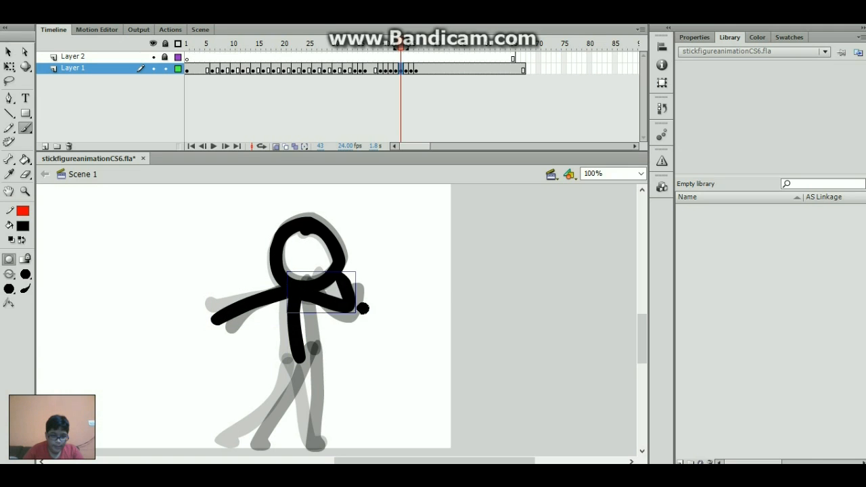
- Brush one leg straight down and one down-left from the hips, then compare with frame 42
left_click_drag(646, 333, 647, 346)
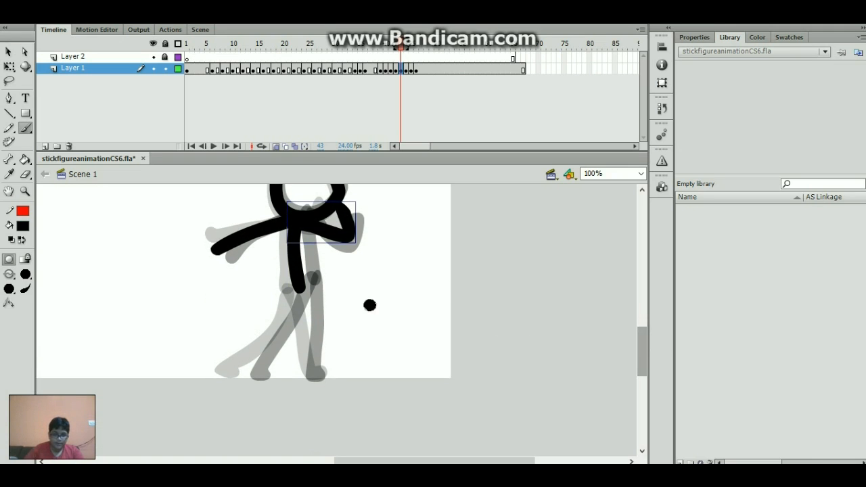
left_click_drag(301, 292, 312, 371)
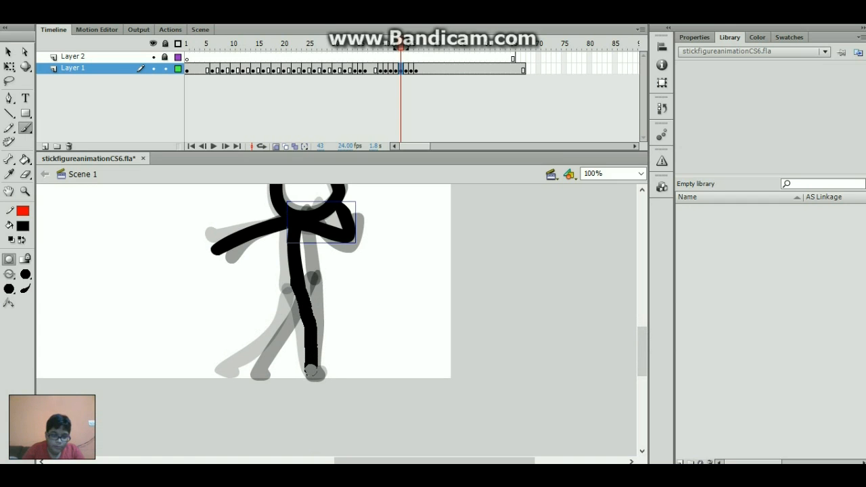
mouse_move(296, 283)
left_mouse_down()
mouse_move(275, 331)
mouse_move(238, 369)
left_mouse_up()
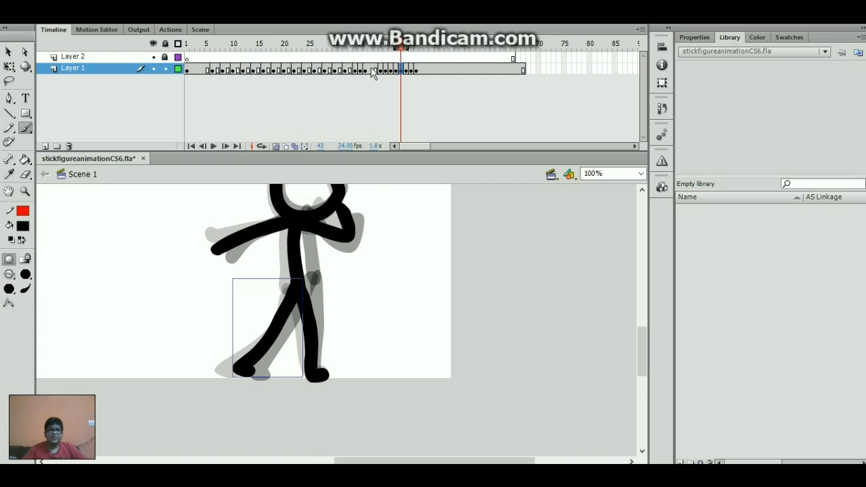
mouse_move(403, 49)
left_mouse_down()
mouse_move(397, 57)
mouse_move(421, 70)
left_mouse_up()
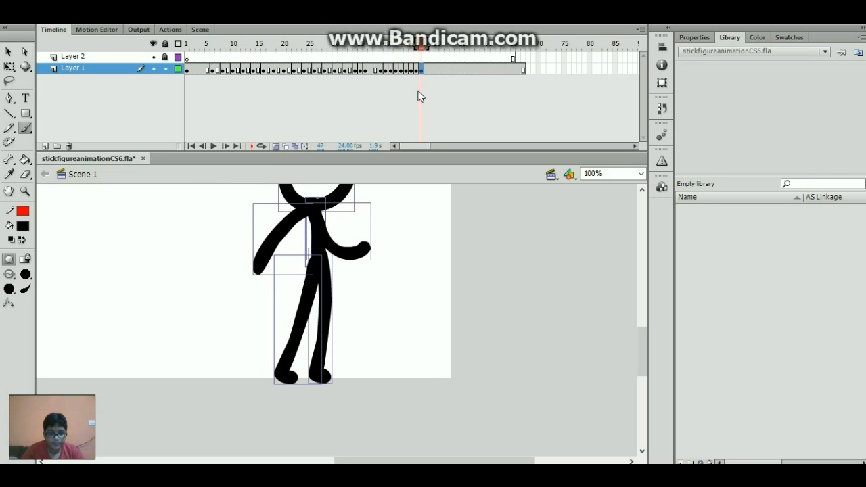
- Reshape the standing figure's head at frame 47 with Free Transform
key("q")
left_click_drag(644, 349, 634, 326)
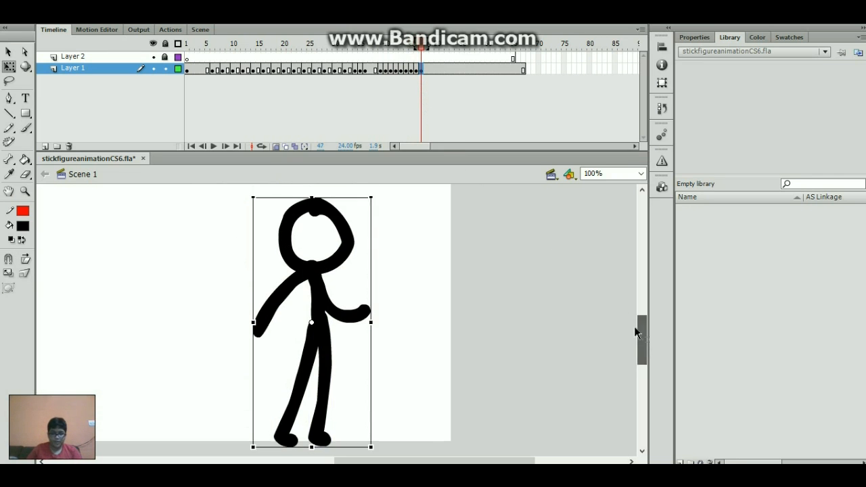
left_click_drag(311, 197, 313, 199)
left_click(205, 257)
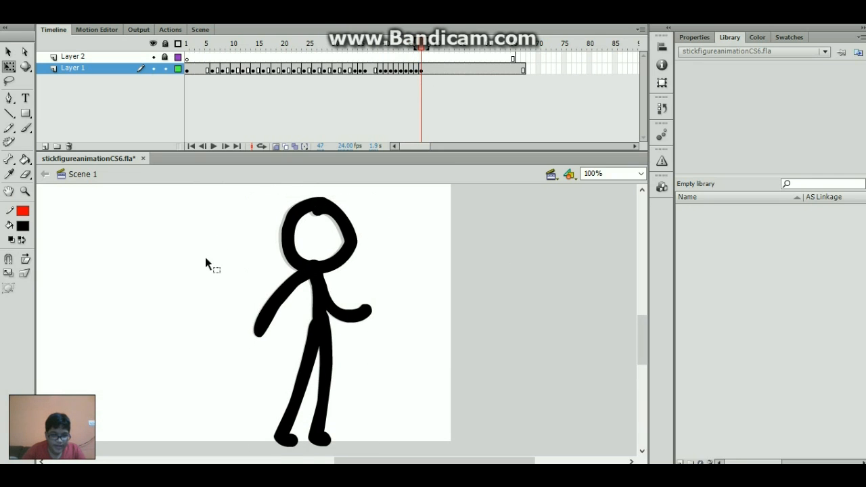
- Play the run back from frame 29 and scrub back toward frame 22
left_click_drag(392, 49, 306, 75)
key("Return")
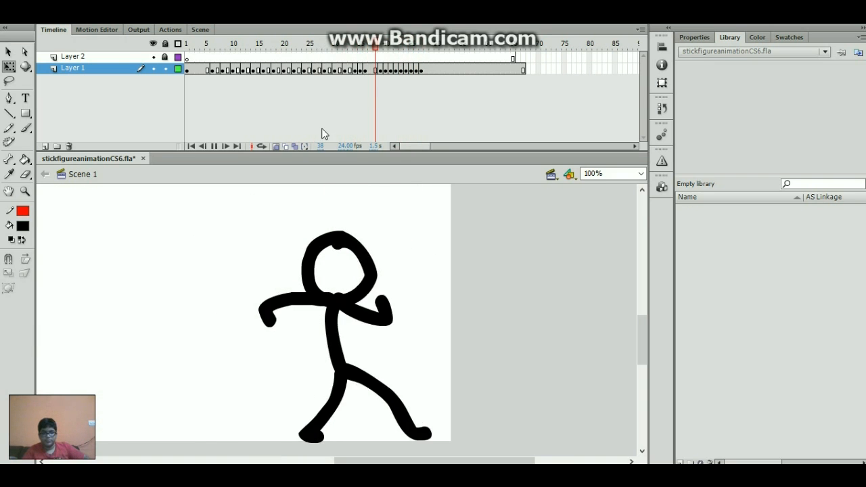
left_click_drag(386, 47, 294, 87)
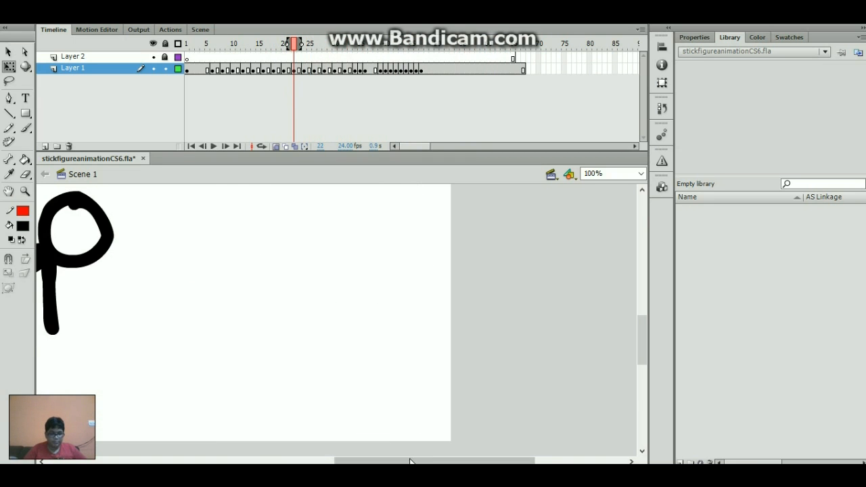
left_click_drag(406, 461, 309, 450)
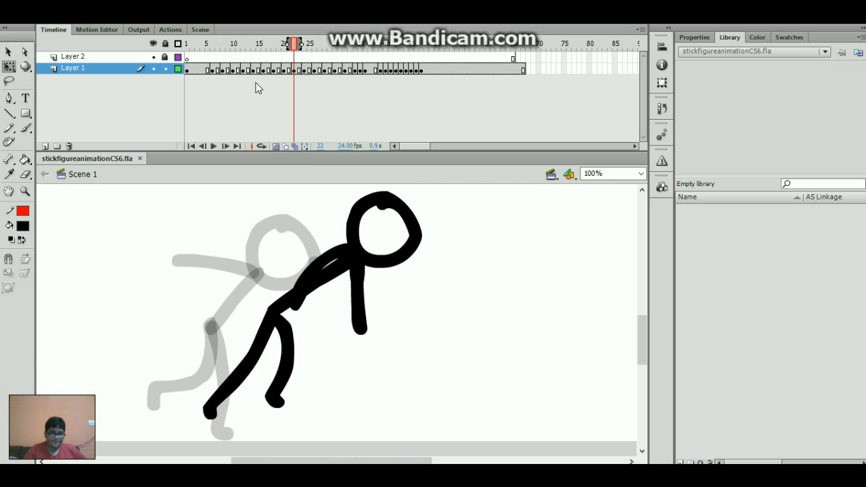
- On frame 22, replace the old body and limbs with a new brushed body, leg and arm
left_click(306, 44)
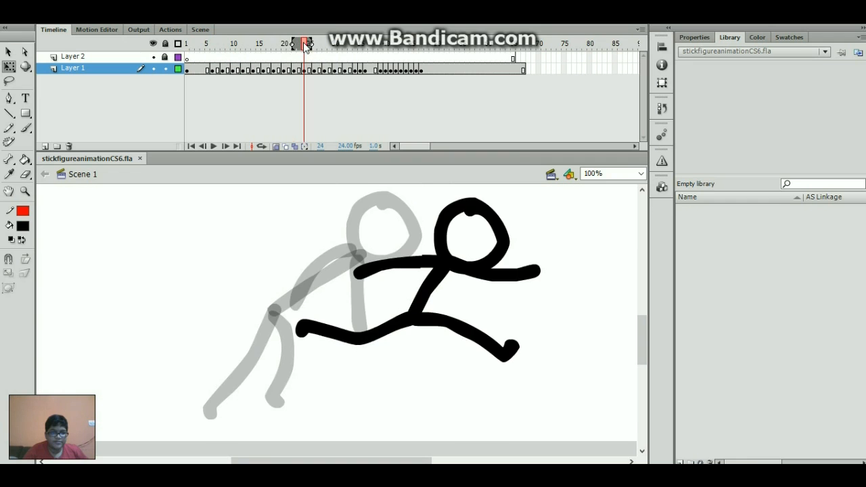
left_click(294, 71)
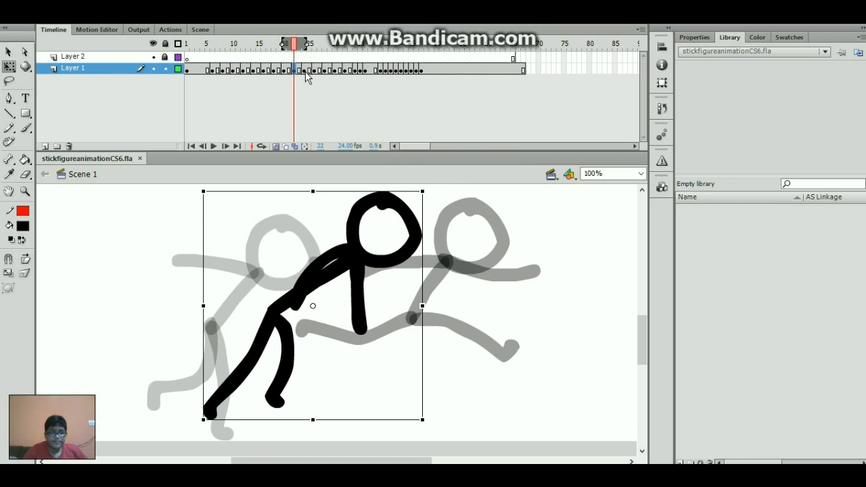
left_click(385, 260, "shift")
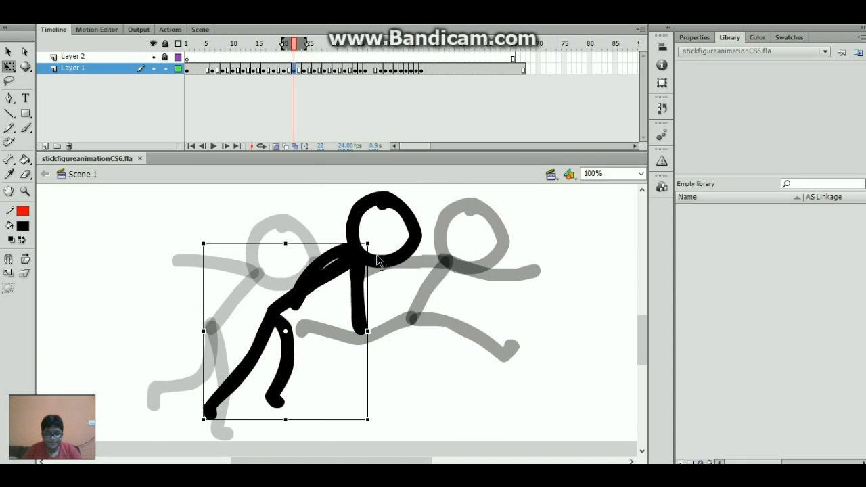
key("Delete")
key("b")
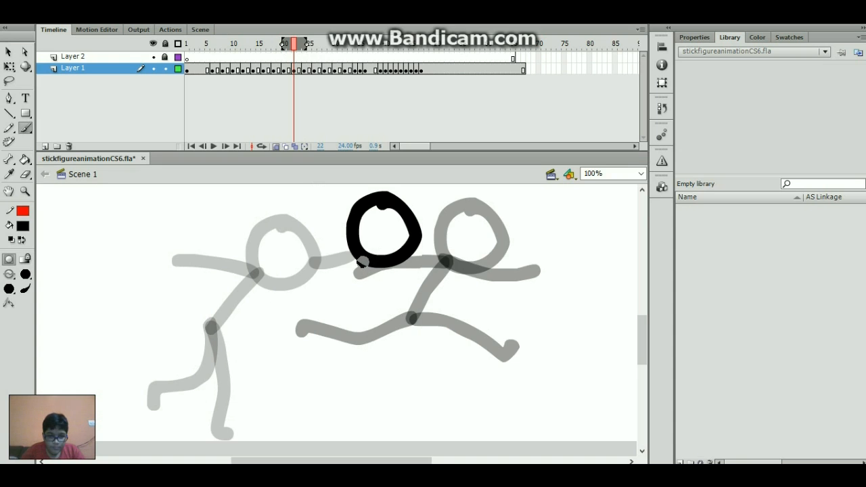
mouse_move(362, 256)
left_mouse_down()
mouse_move(296, 320)
mouse_move(350, 345)
mouse_move(401, 404)
left_mouse_up()
mouse_move(296, 318)
left_mouse_down()
mouse_move(282, 351)
mouse_move(213, 368)
left_mouse_up()
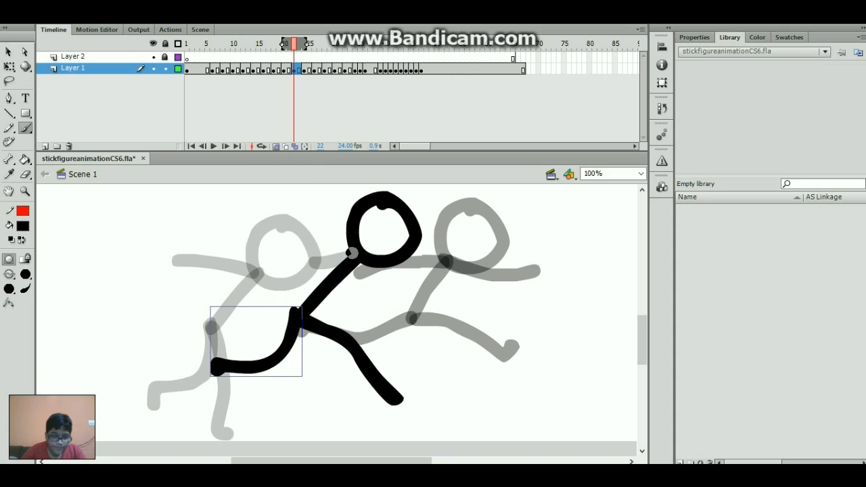
left_click_drag(350, 253, 248, 283)
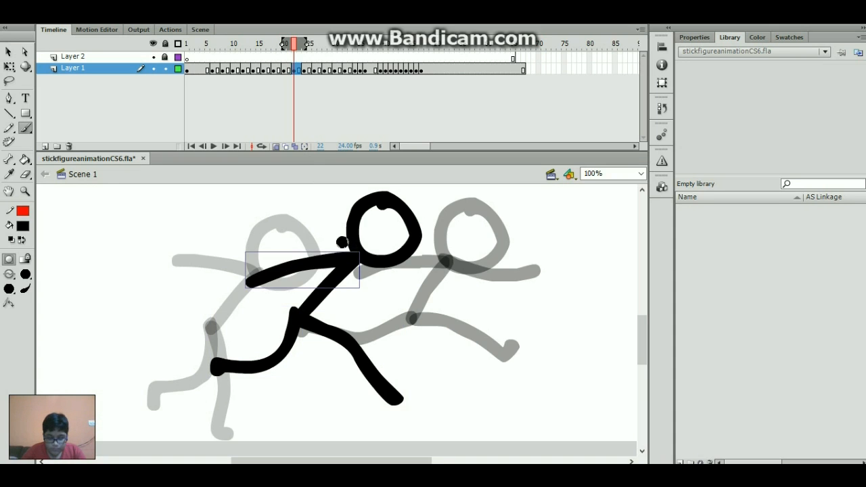
- Compare frame 22 with the previous frame and delete the unwanted arm stroke
key("comma")
key("period")
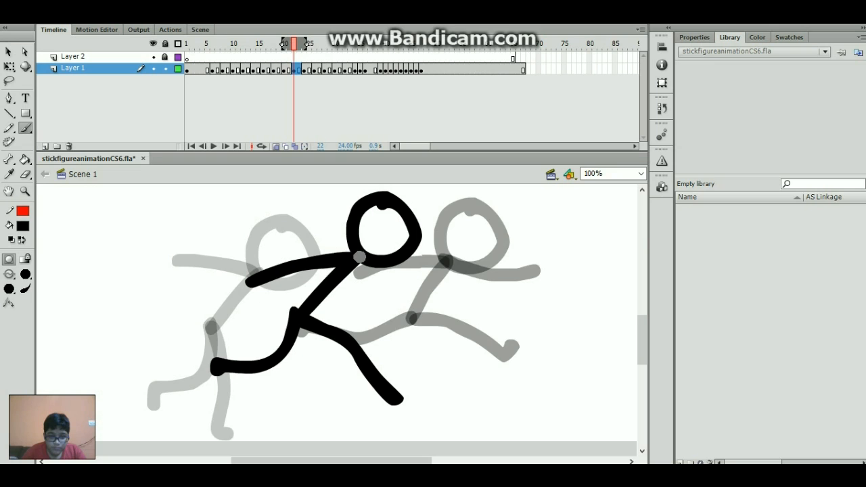
left_click(324, 258, "ctrl")
key("Delete")
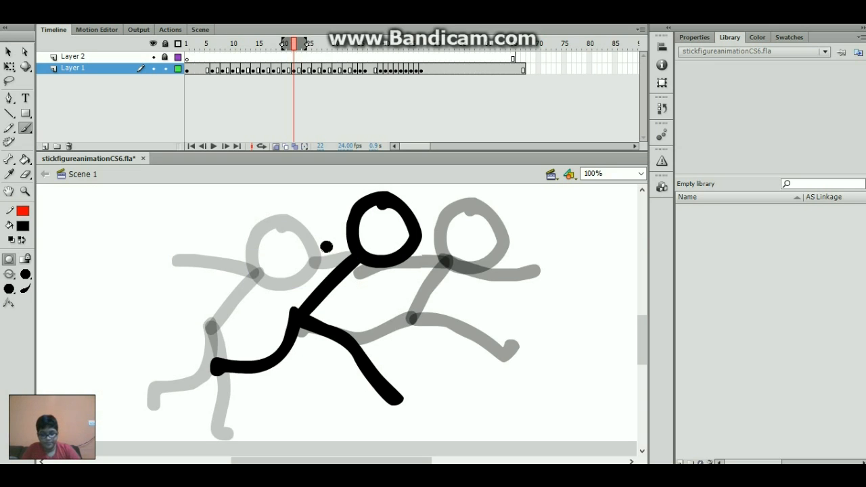
- On frame 23, brush a bent arm from the shoulder, nudge the leg, then play from frame 22
key("comma")
key("comma")
key("period")
key("period")
key("period")
key("period")
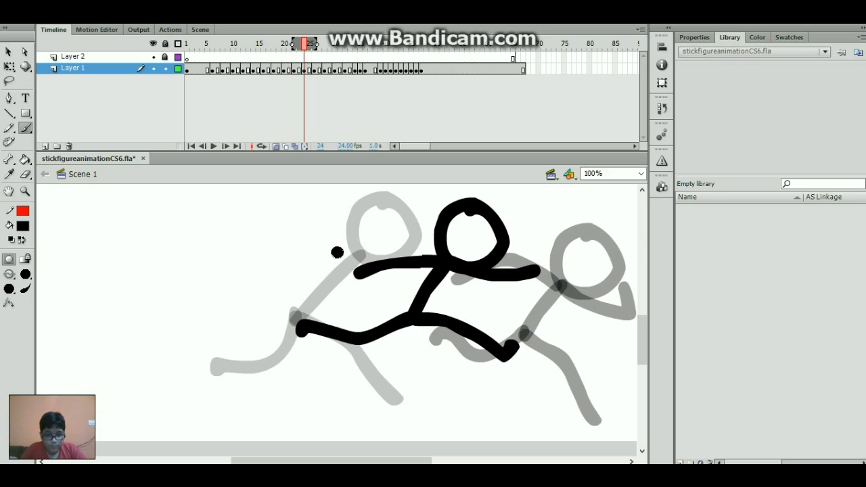
key("comma")
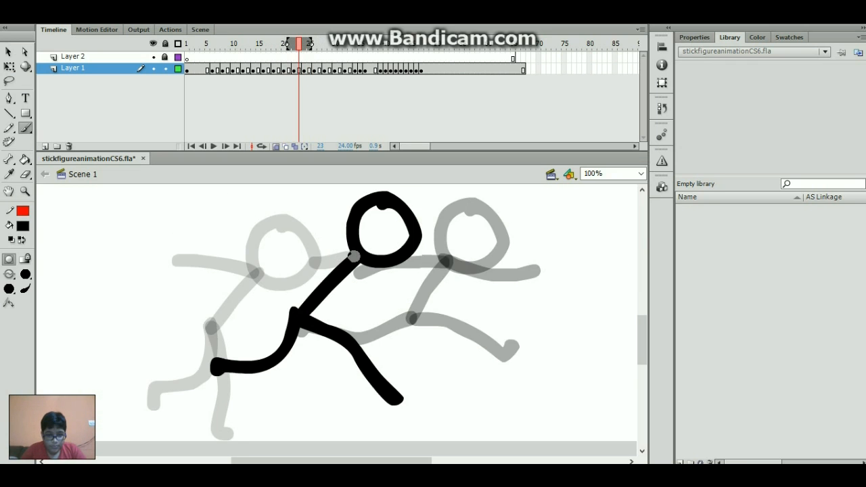
mouse_move(355, 257)
left_mouse_down()
mouse_move(342, 263)
mouse_move(343, 313)
mouse_move(336, 307)
left_mouse_up()
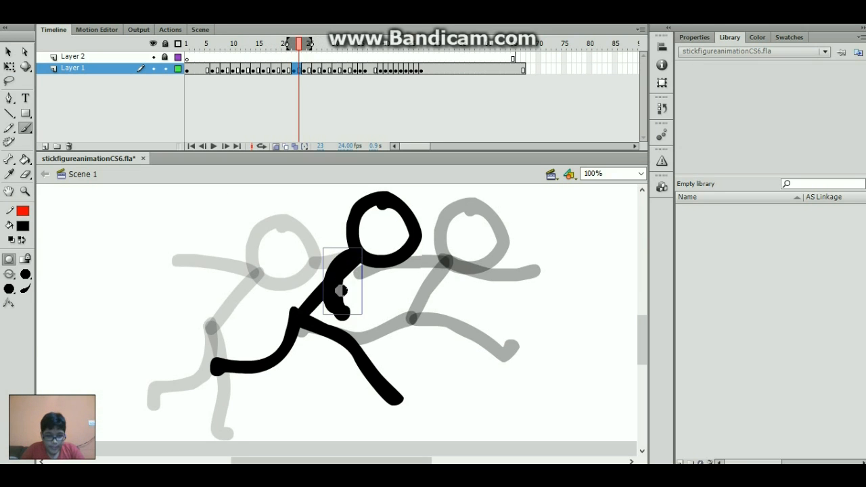
left_click_drag(291, 346, 295, 345)
left_click(309, 354)
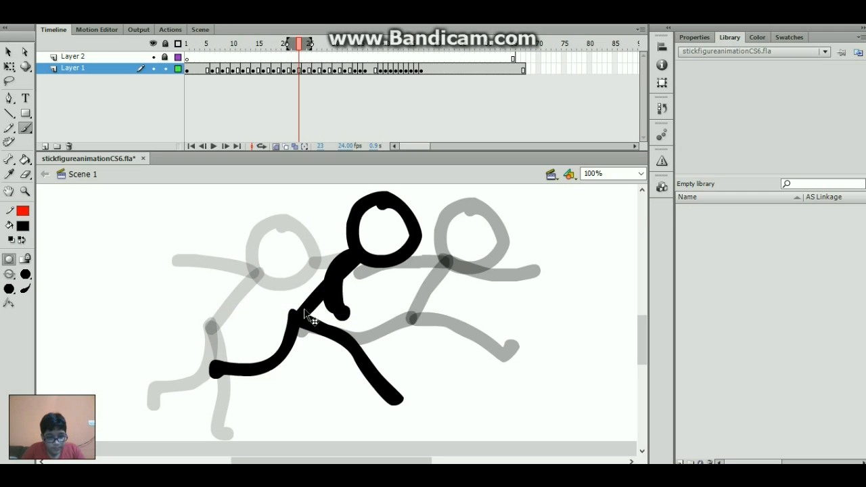
left_click_drag(313, 308, 313, 296)
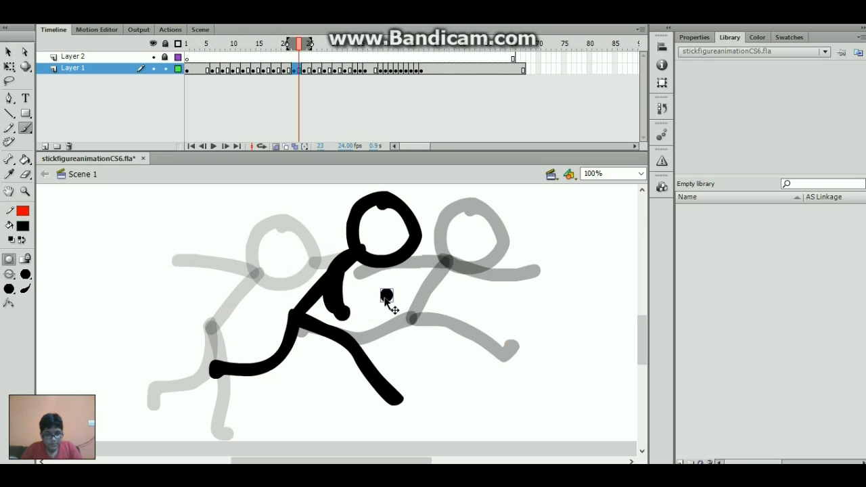
key("comma")
key("Return")
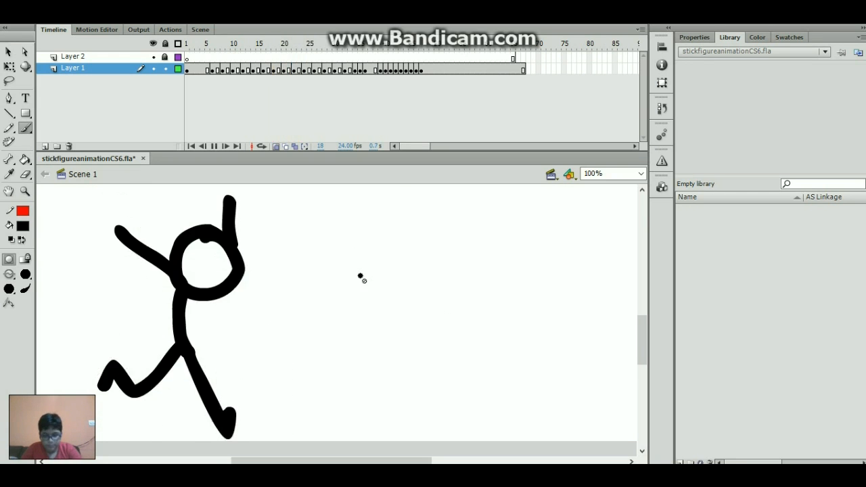
- Shift the frame block two frames earlier and play the animation from frame 35
left_click_drag(298, 48, 235, 131)
left_click(387, 71)
key("period")
key("period")
key("period")
key("Return")
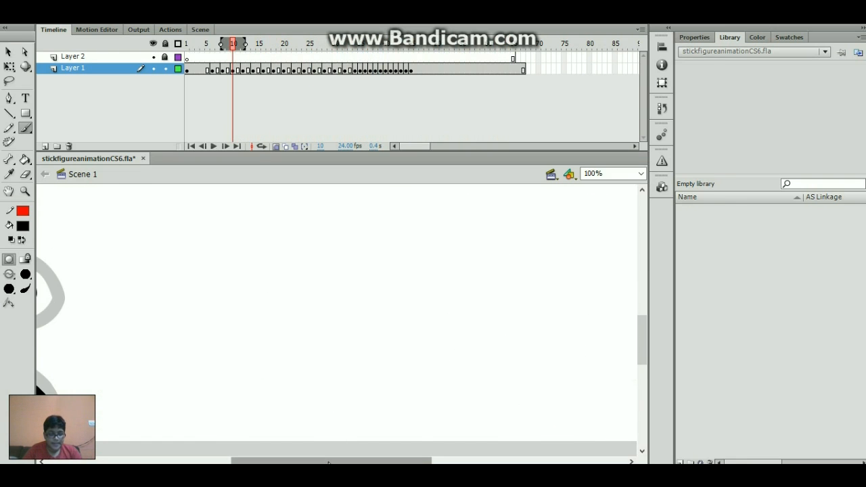
left_click_drag(319, 462, 242, 461)
- Remove frames 16 and 17 from Layer 1 and play the run from the start
left_click_drag(233, 60, 268, 69)
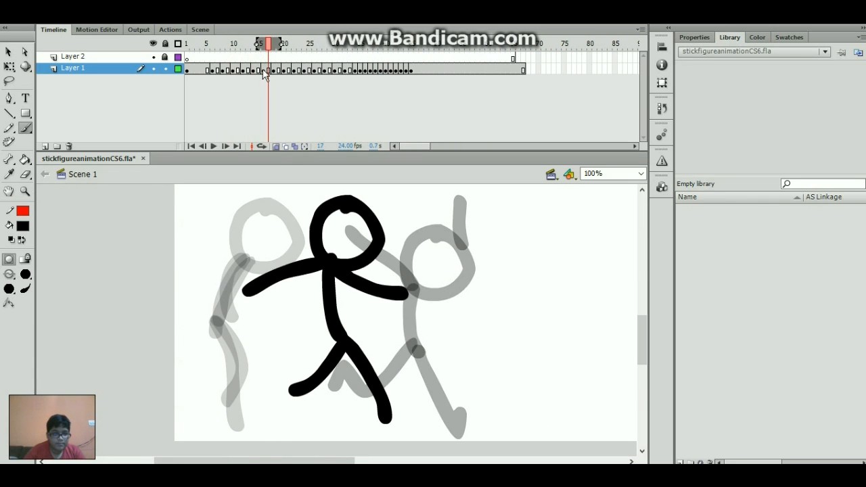
left_click(264, 70)
key("shift+F5")
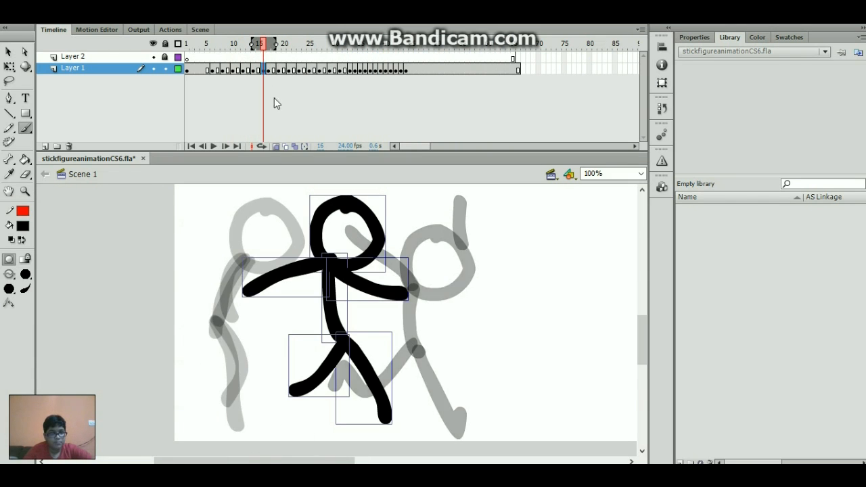
left_click(269, 69)
key("shift+F5")
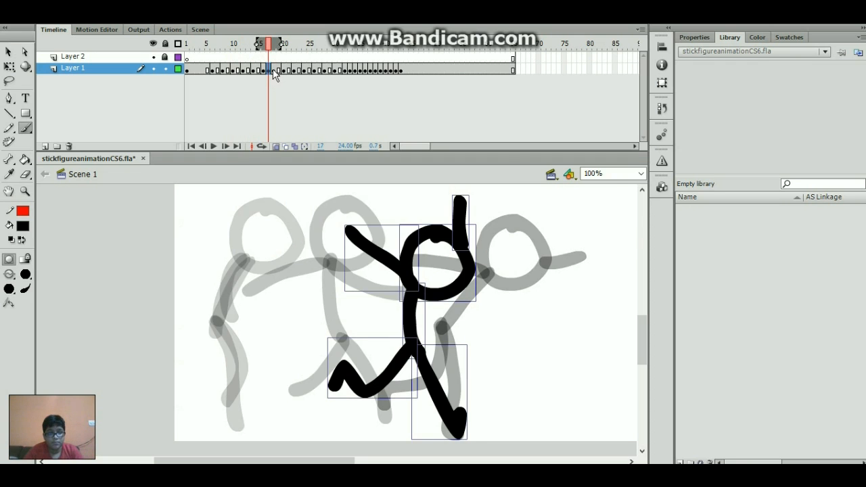
left_click(273, 71)
key("Return")
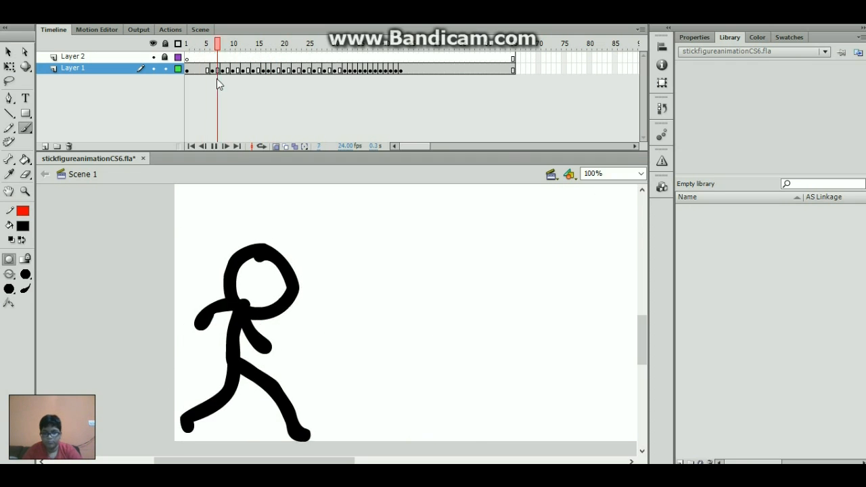
- Stop playback at frame 23 and zoom the stage to 50%
left_click_drag(253, 49, 303, 80)
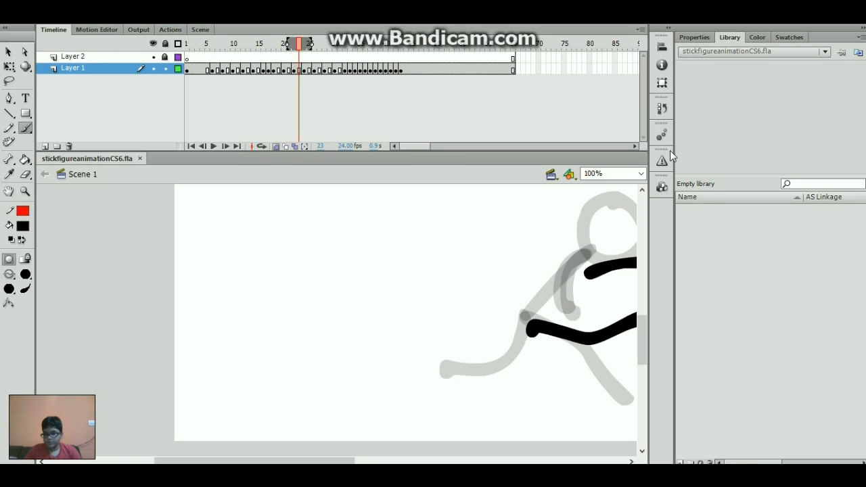
left_click(595, 173)
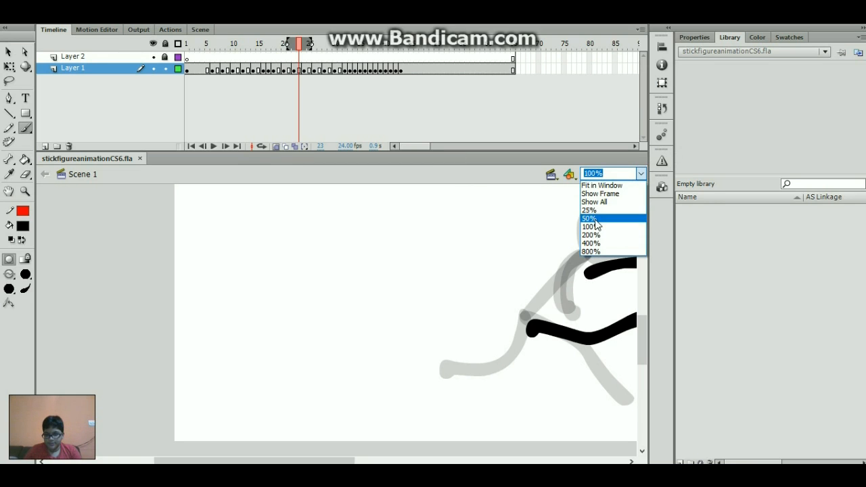
left_click(599, 219)
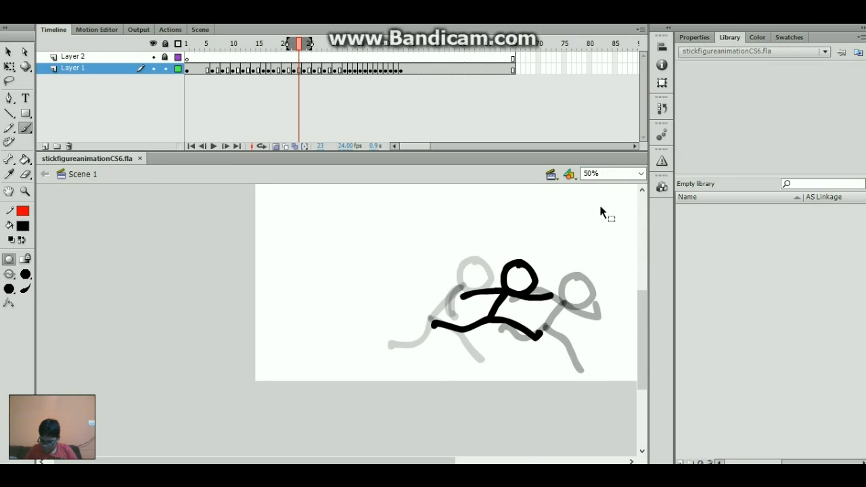